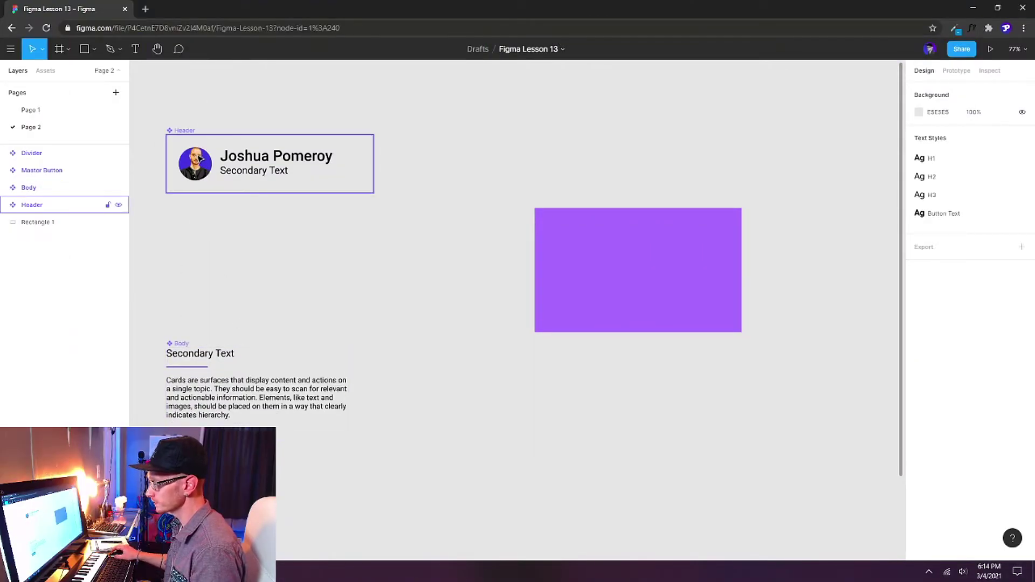
Turn the Header component into a variant set with a second variant
{"action": "scroll", "coordinate": [216, 353], "scroll_direction": "down", "scroll_amount": 3}
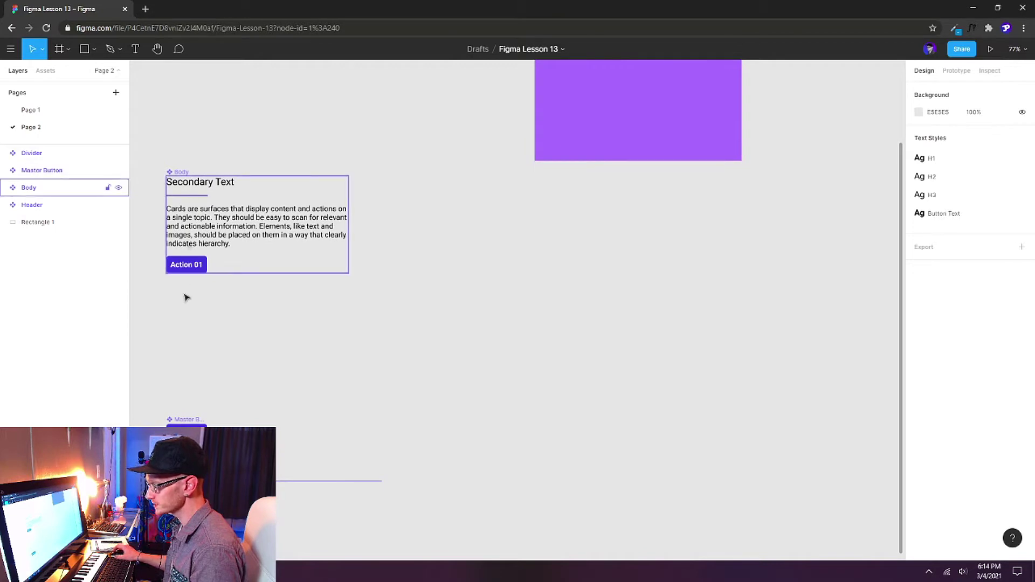
{"action": "scroll", "coordinate": [219, 301], "scroll_direction": "up", "scroll_amount": 3}
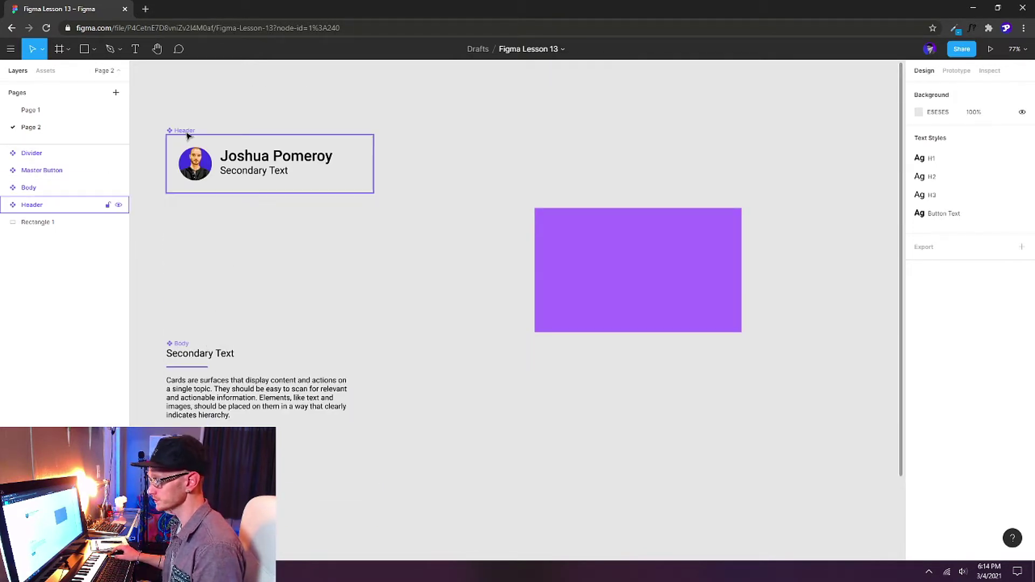
{"action": "left_click", "coordinate": [192, 135]}
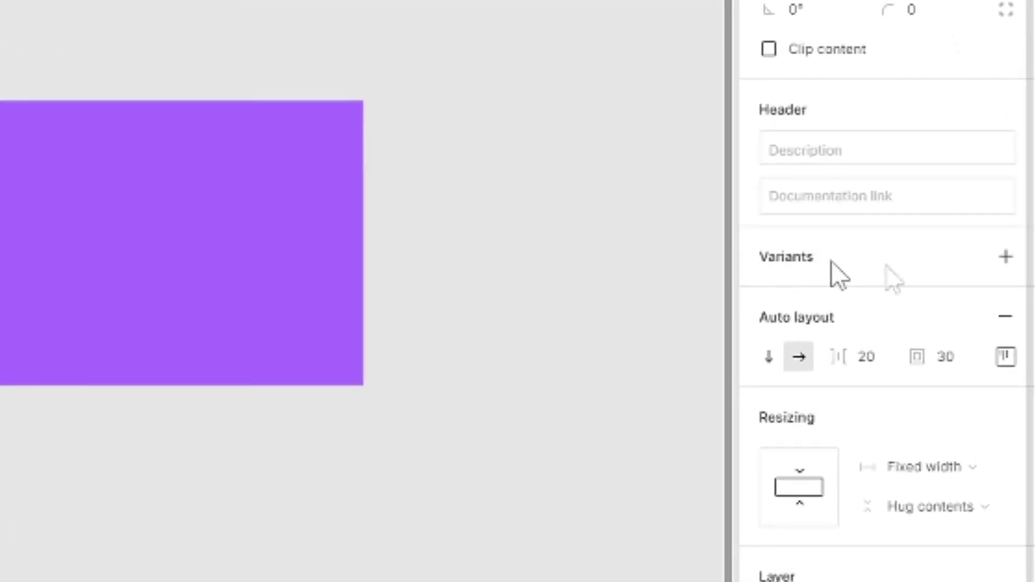
{"action": "left_click", "coordinate": [1006, 257]}
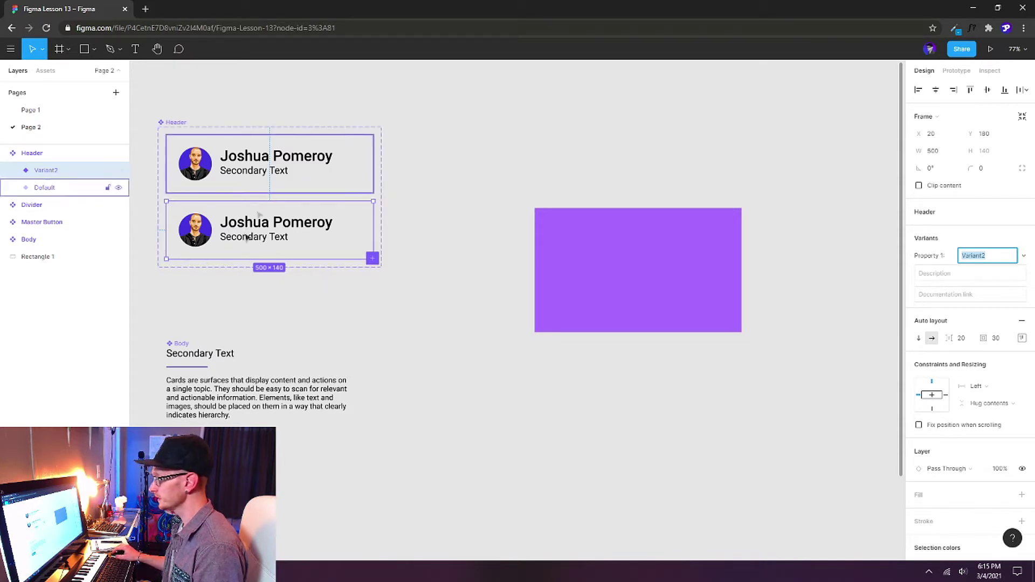
Recolour Variant2's text from 000000 to FFFFFF and its avatar from 4733E0 to A86BFF
{"action": "scroll", "coordinate": [960, 341], "scroll_direction": "down", "scroll_amount": 2}
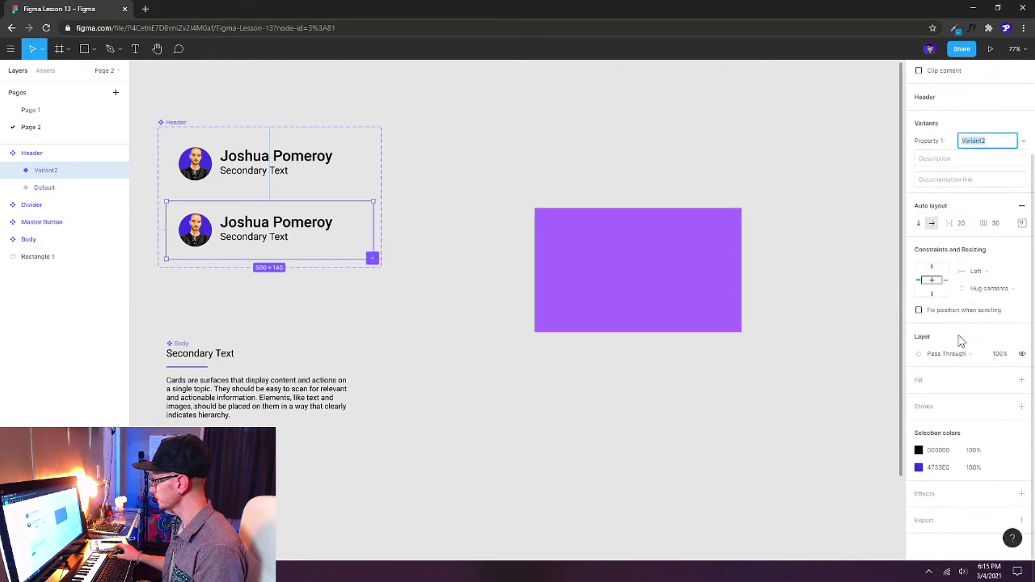
{"action": "left_click", "coordinate": [919, 452]}
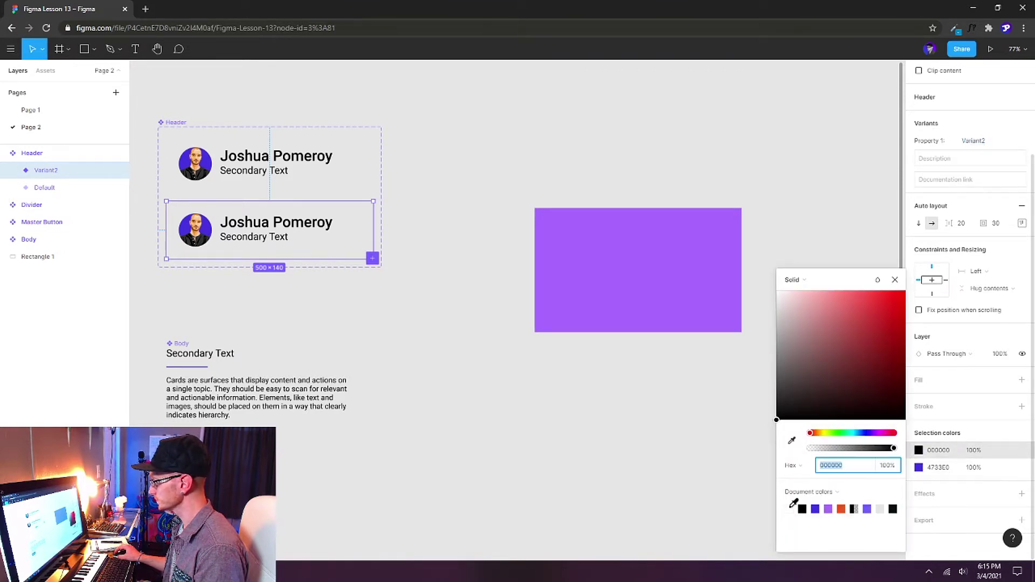
{"action": "type", "text": "ffffff"}
{"action": "key", "text": "Return"}
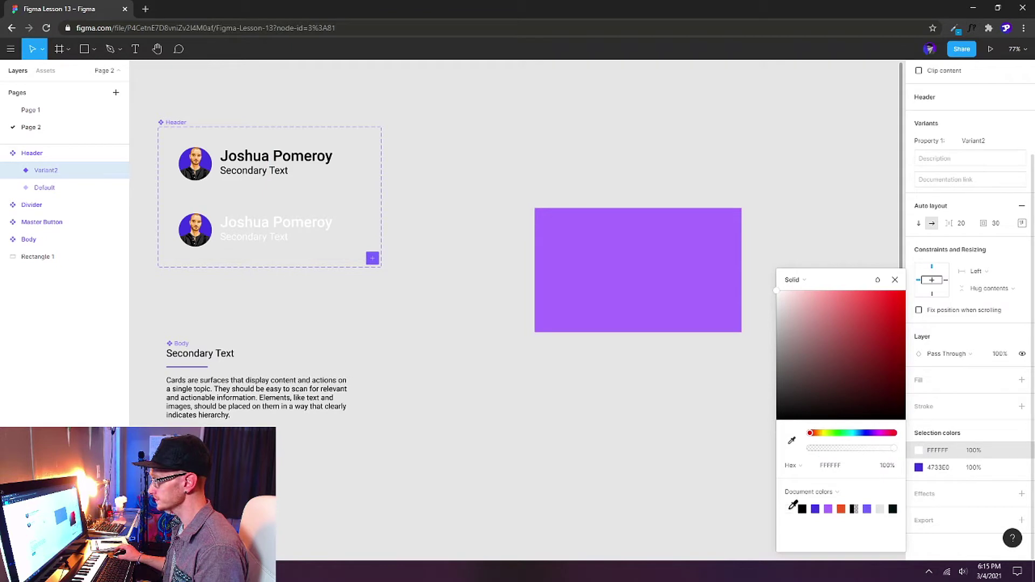
{"action": "left_click", "coordinate": [919, 469]}
{"action": "left_click", "coordinate": [832, 507]}
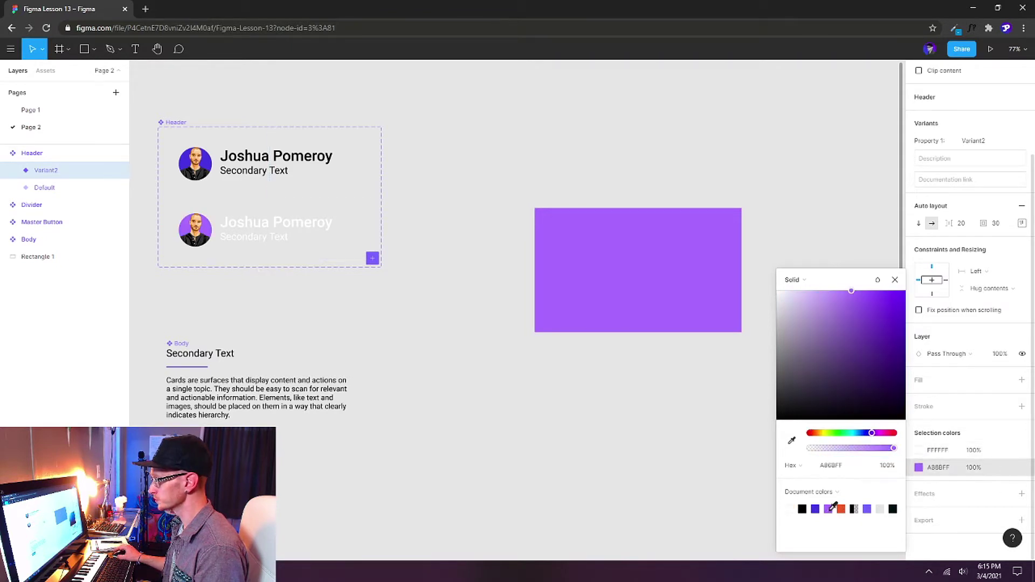
{"action": "left_click", "coordinate": [895, 279]}
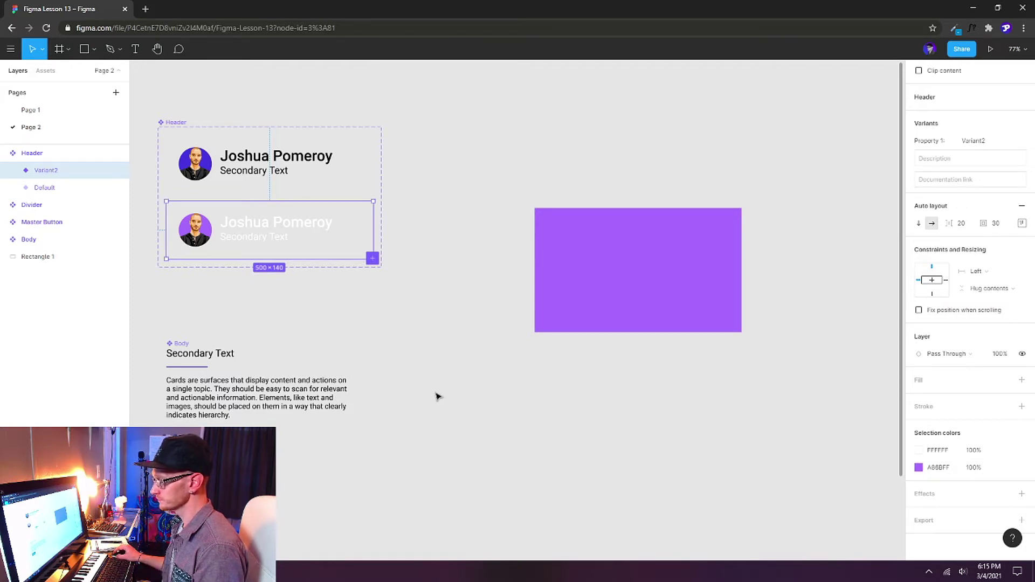
Move Body up beneath Header and add a second Body variant
{"action": "scroll", "coordinate": [285, 348], "scroll_direction": "down", "scroll_amount": 1}
{"action": "left_click_drag", "start_coordinate": [186, 303], "coordinate": [186, 246]}
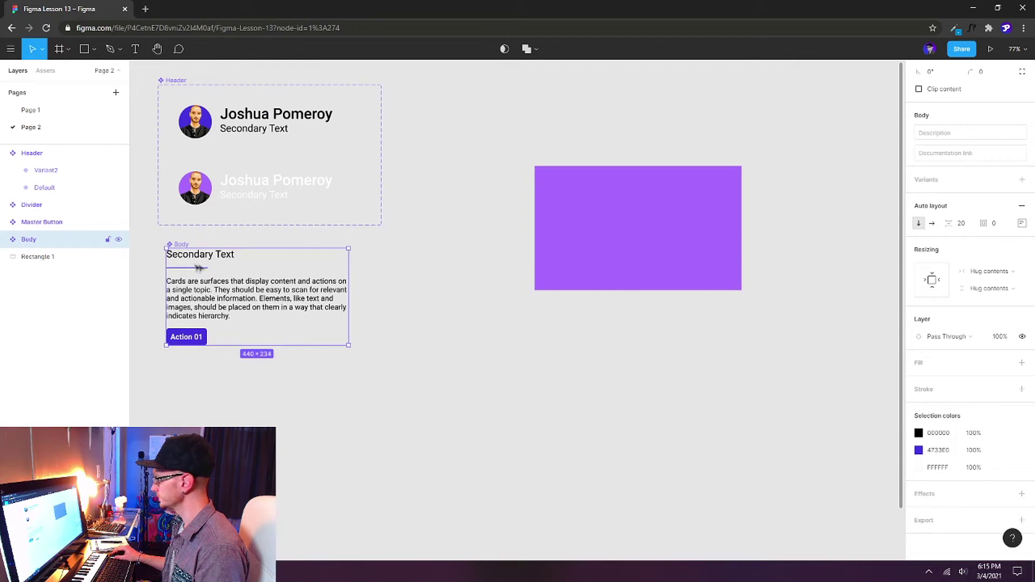
{"action": "left_click", "coordinate": [1022, 181]}
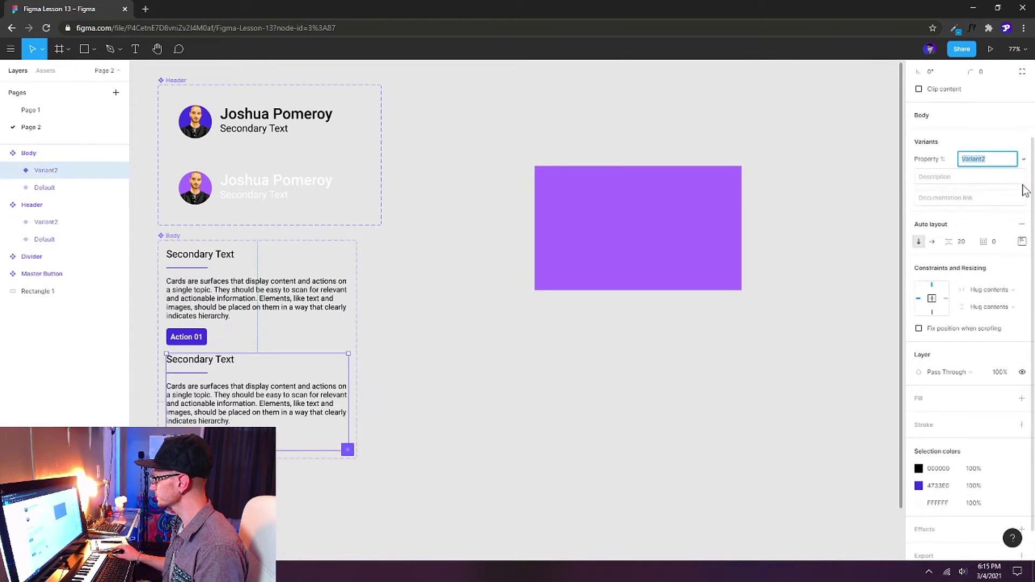
Give Body's Variant2 white text and a light purple Action 01 button
{"action": "left_click", "coordinate": [919, 468]}
{"action": "left_click", "coordinate": [790, 508]}
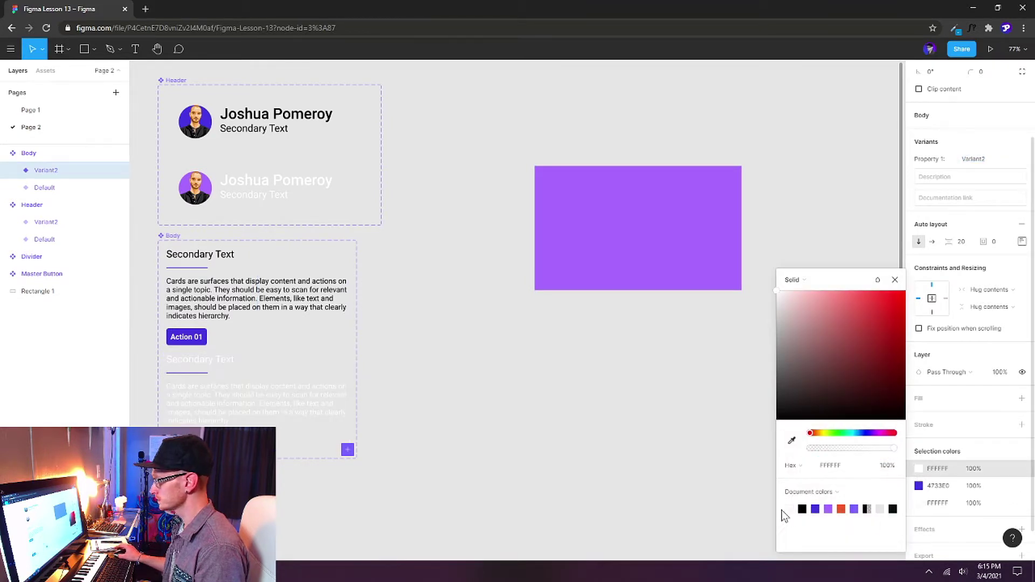
{"action": "left_click", "coordinate": [919, 485]}
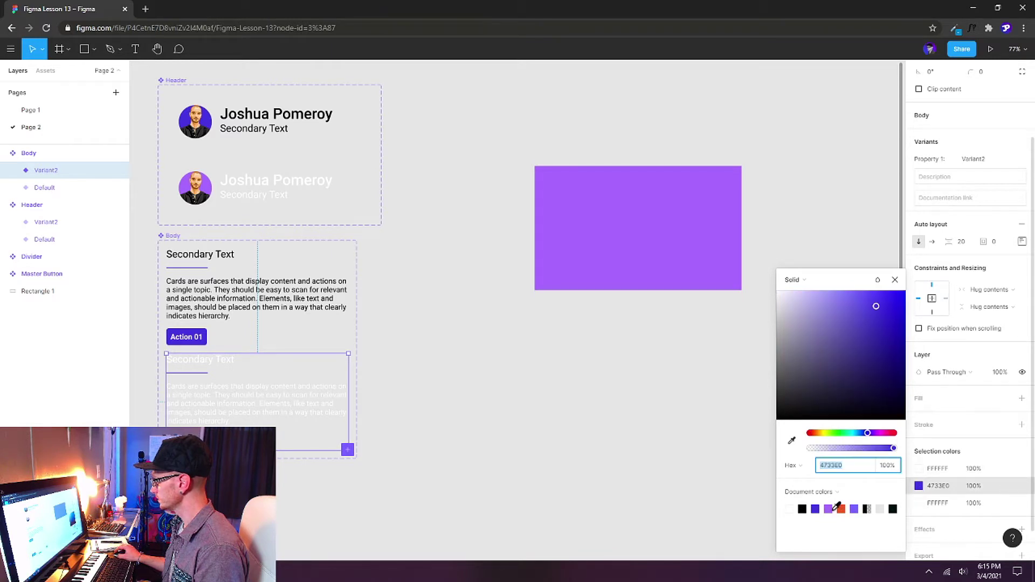
{"action": "key", "text": "Escape"}
{"action": "key", "text": "Escape"}
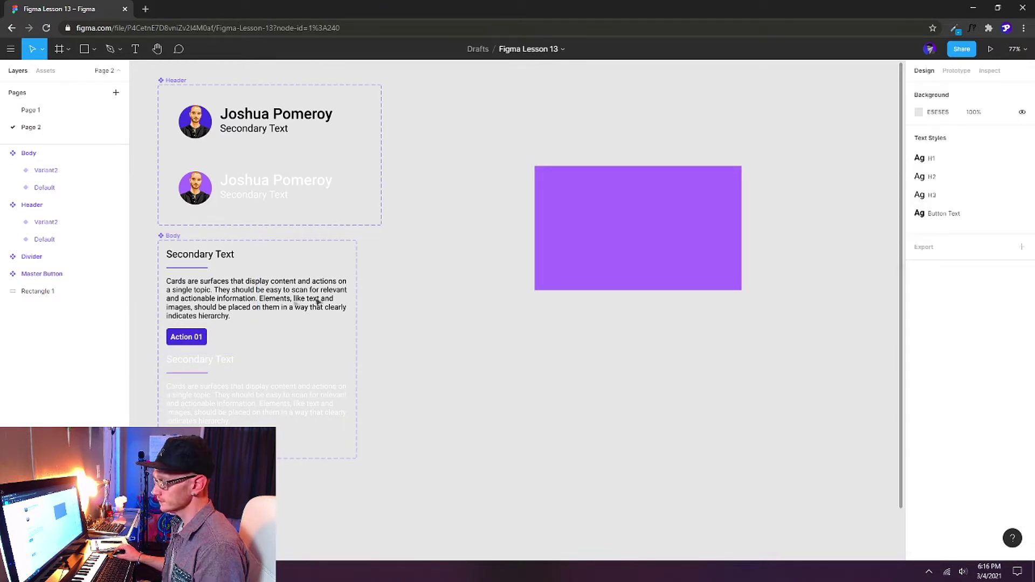
{"action": "left_click", "coordinate": [199, 316]}
{"action": "scroll", "coordinate": [199, 316], "scroll_direction": "down", "scroll_amount": 1}
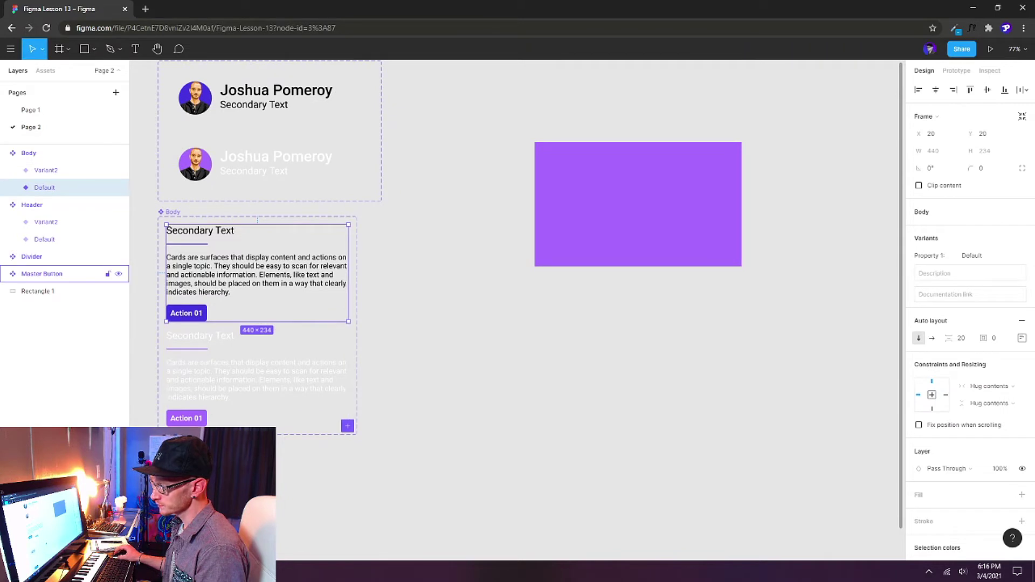
{"action": "left_click", "coordinate": [42, 274]}
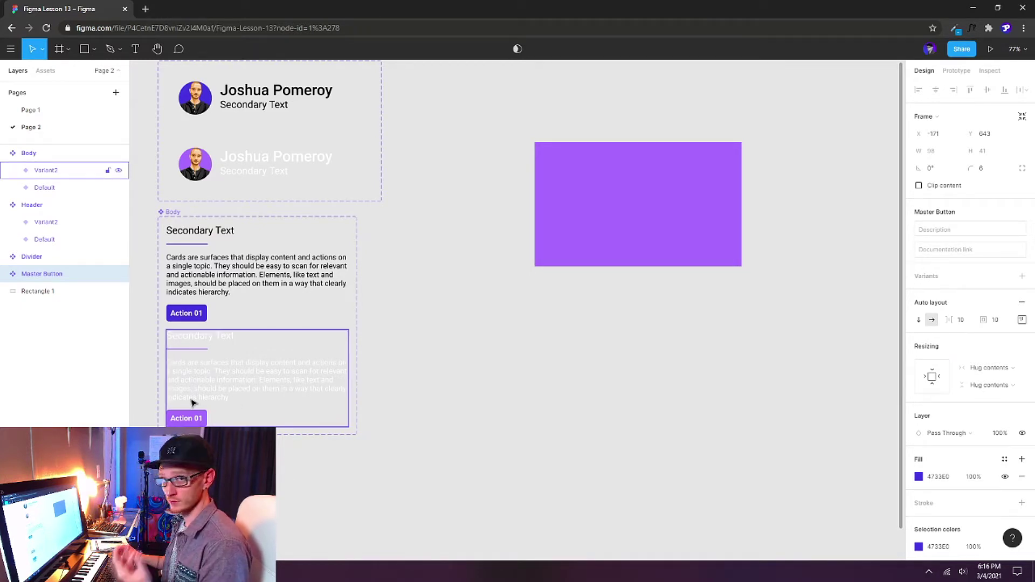
{"action": "double_click", "coordinate": [192, 402]}
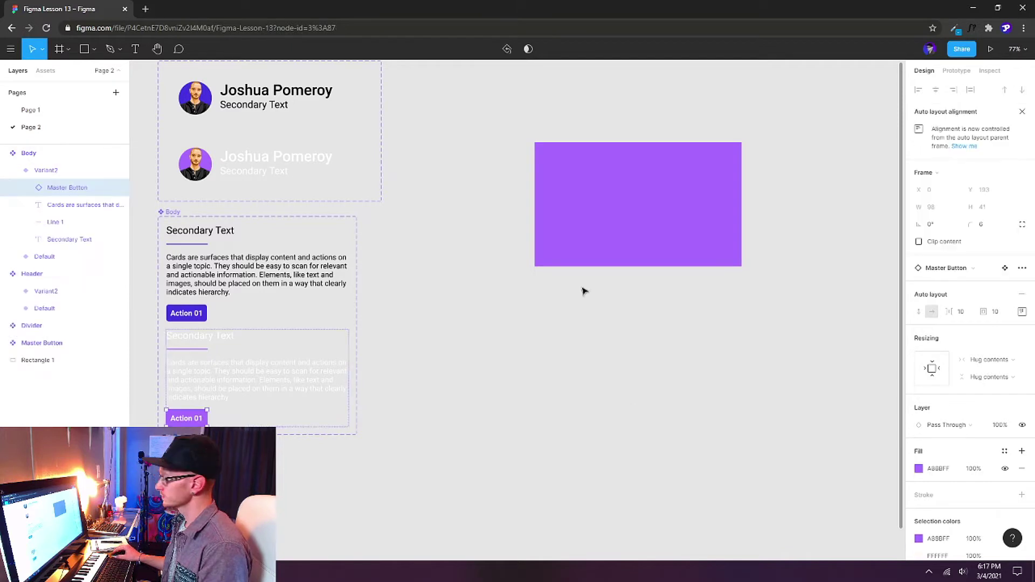
{"action": "left_click", "coordinate": [1005, 268]}
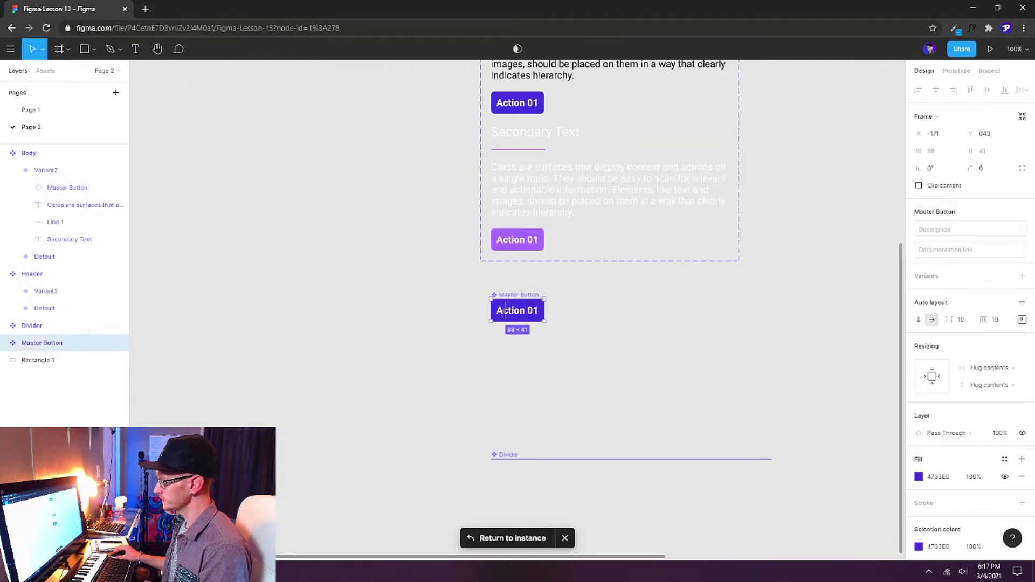
{"action": "left_click", "coordinate": [539, 232], "text": "ctrl"}
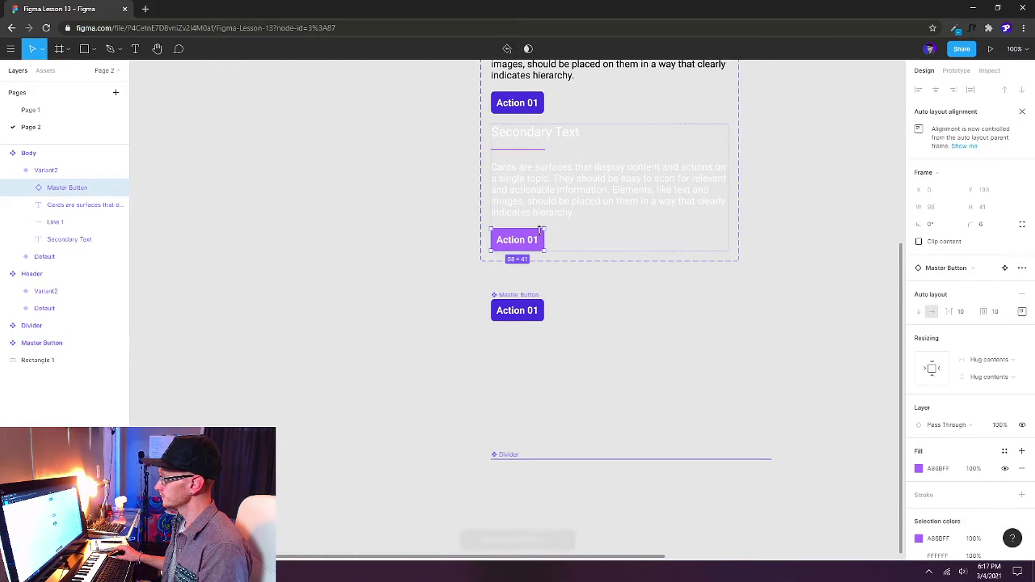
{"action": "left_click", "coordinate": [1023, 268]}
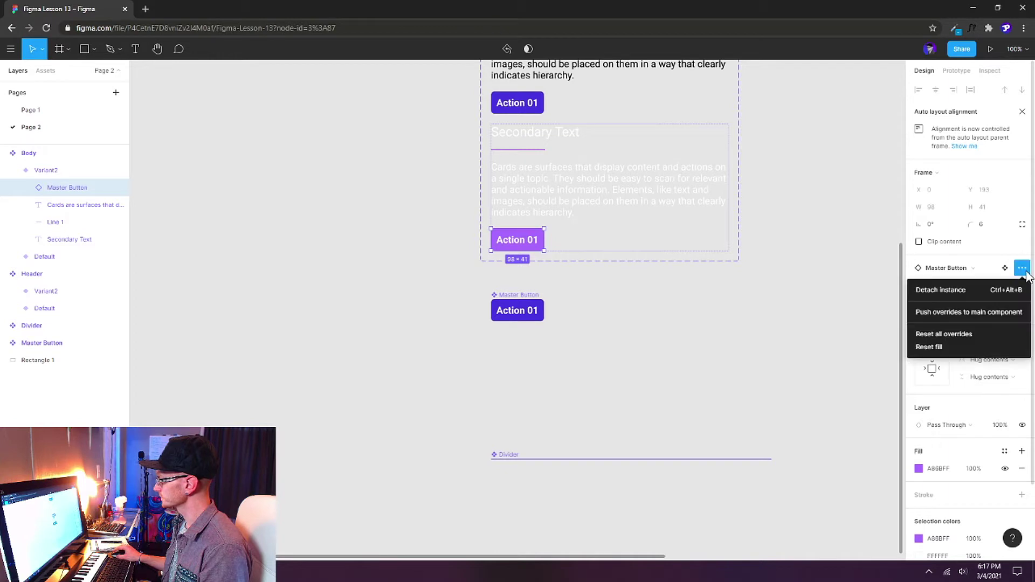
{"action": "left_click", "coordinate": [968, 335]}
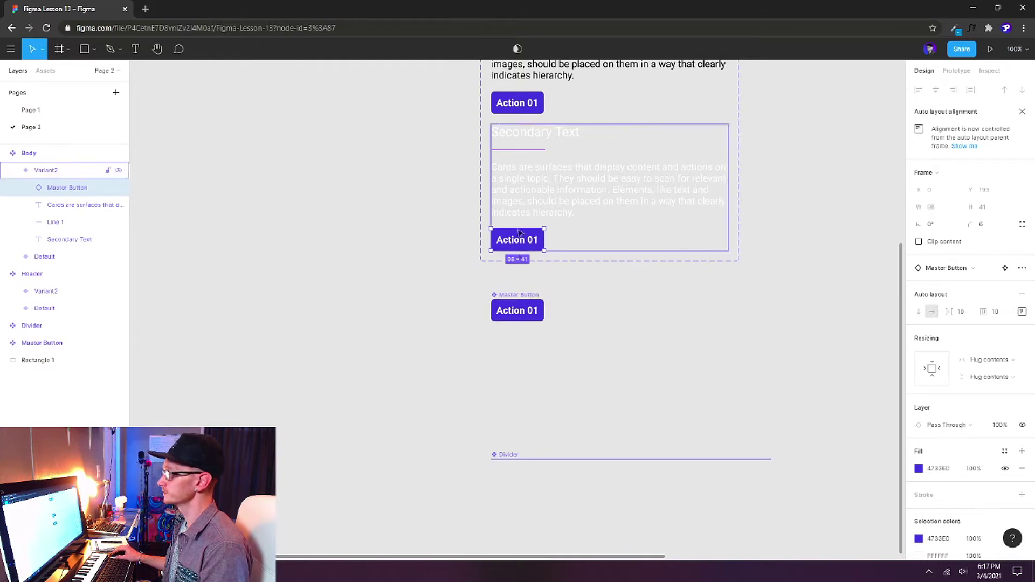
{"action": "key", "text": "ctrl+z"}
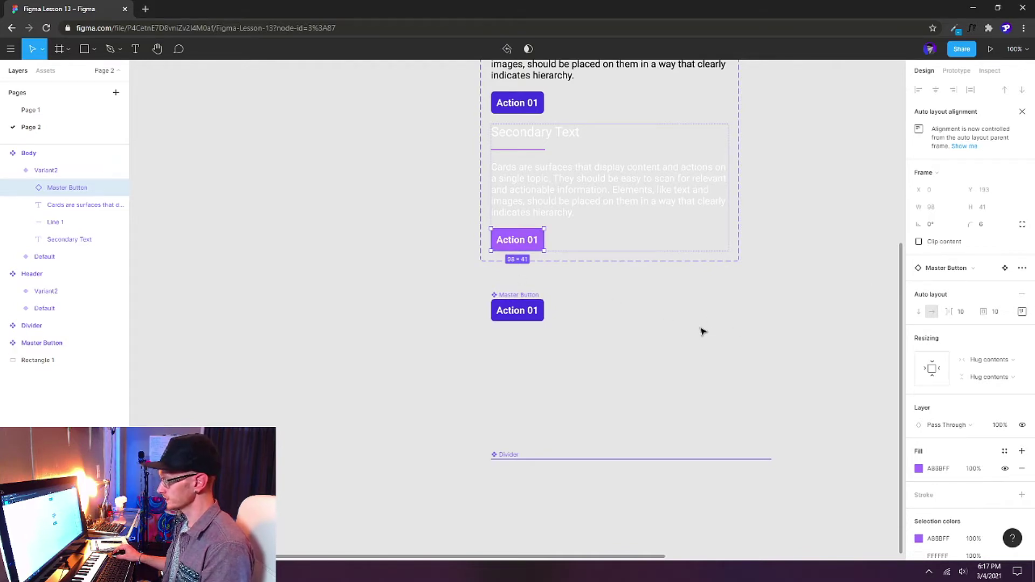
{"action": "left_click", "coordinate": [702, 331]}
Move the Divider line up under the Master Button and collapse the Body and Header layers
{"action": "left_click_drag", "start_coordinate": [760, 338], "coordinate": [422, 444]}
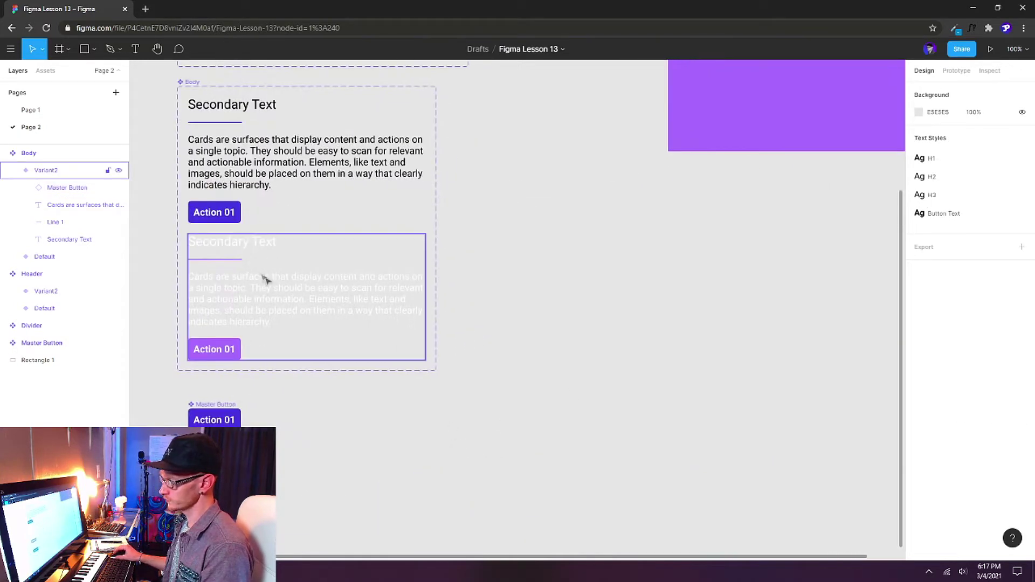
{"action": "scroll", "coordinate": [333, 443], "scroll_direction": "down", "scroll_amount": 3}
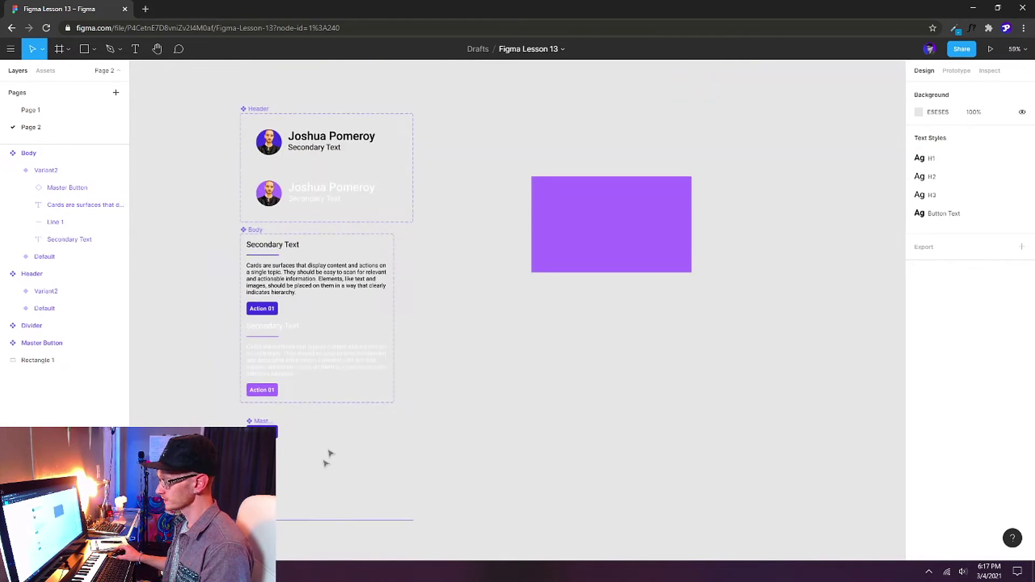
{"action": "left_click", "coordinate": [278, 518]}
{"action": "left_click_drag", "start_coordinate": [269, 520], "coordinate": [263, 457]}
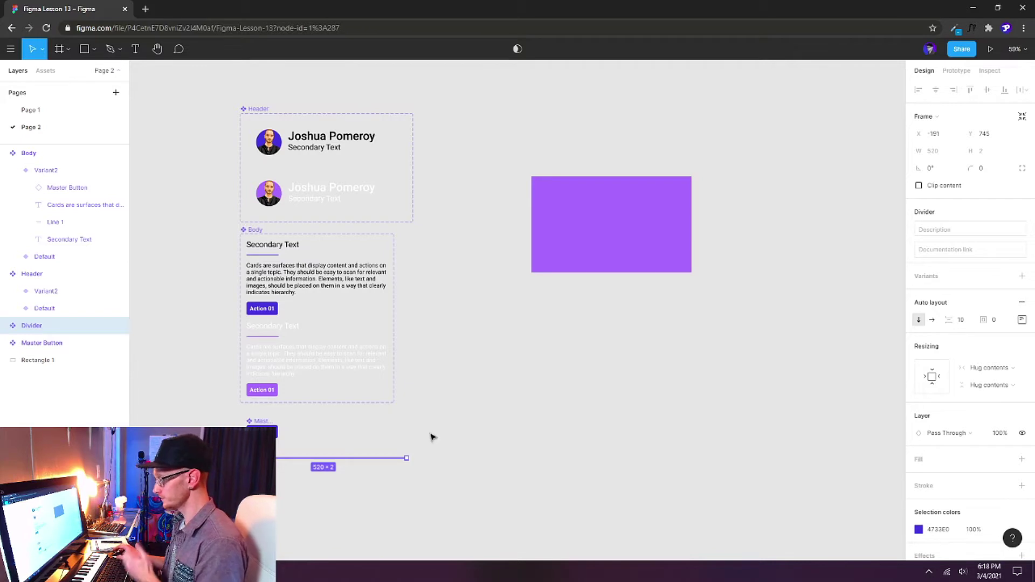
{"action": "left_click", "coordinate": [469, 353]}
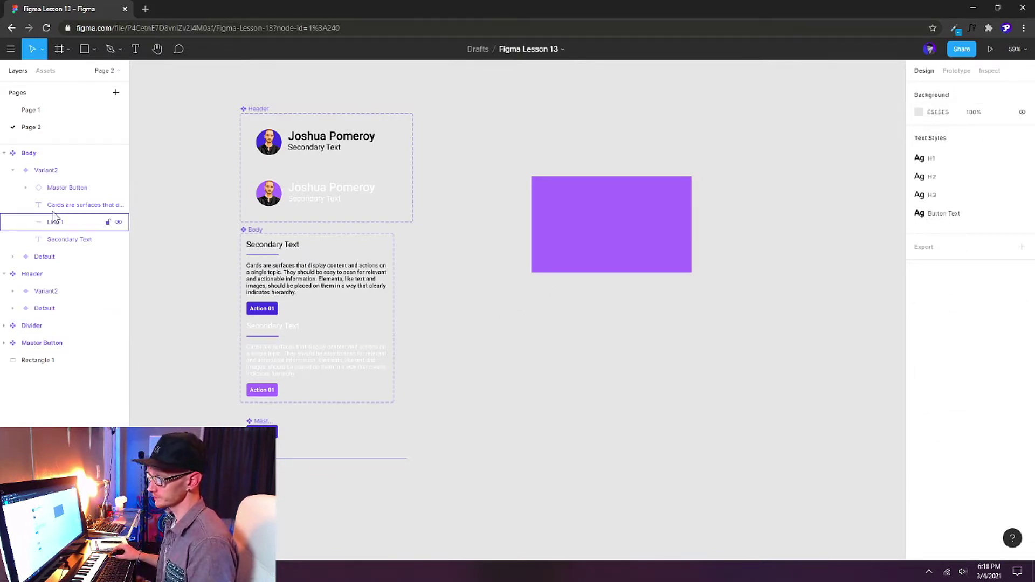
{"action": "left_click", "coordinate": [5, 153]}
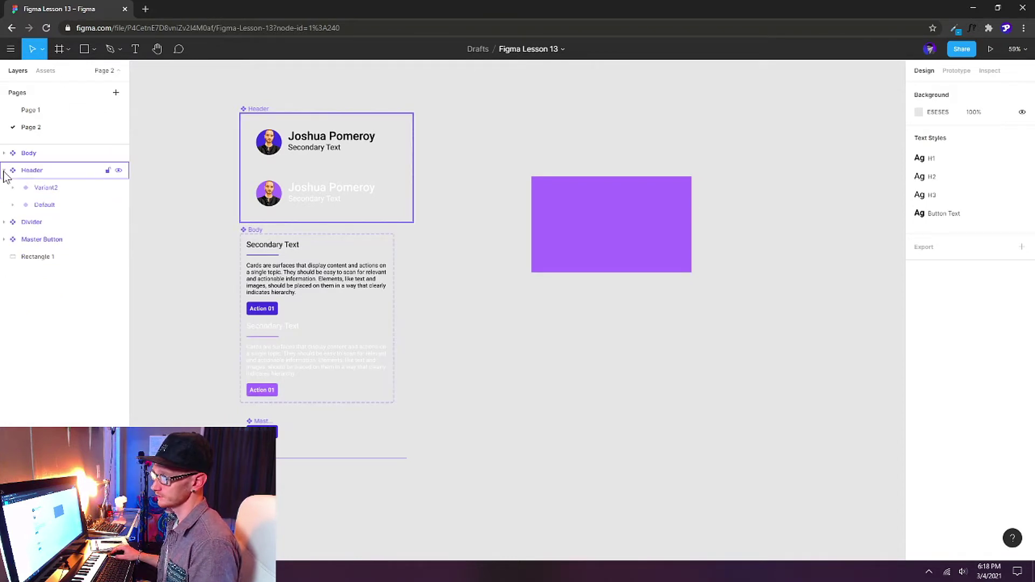
{"action": "left_click", "coordinate": [5, 170]}
Place a Header instance above and a Body instance below the purple rectangle
{"action": "left_click", "coordinate": [46, 78]}
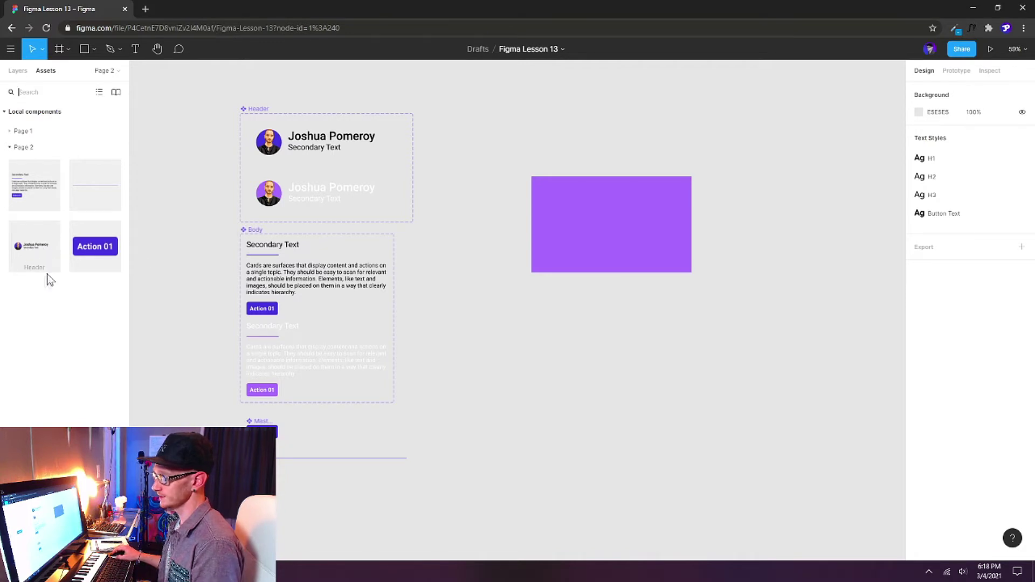
{"action": "left_click_drag", "start_coordinate": [28, 249], "coordinate": [613, 160]}
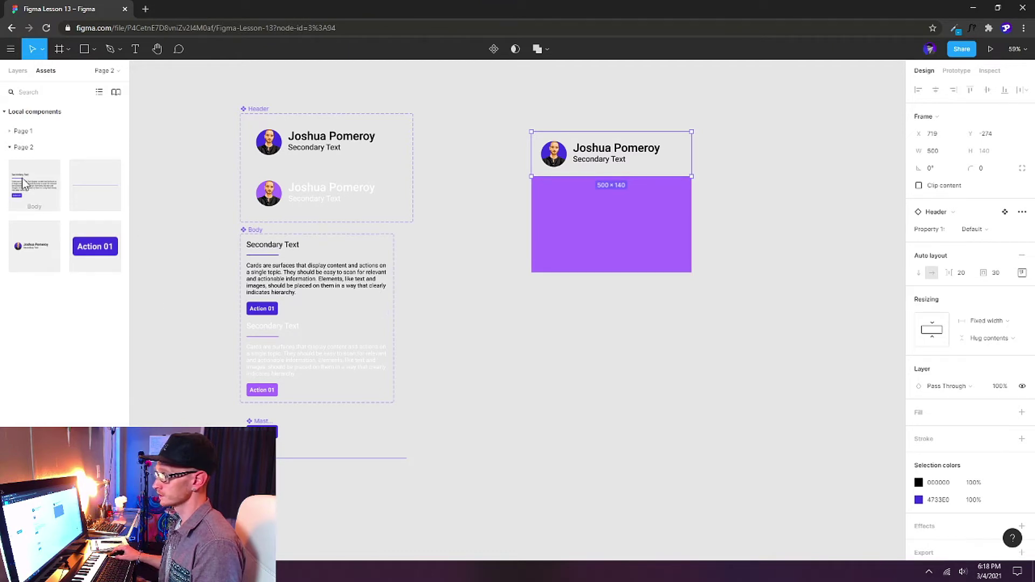
{"action": "left_click_drag", "start_coordinate": [27, 183], "coordinate": [609, 313]}
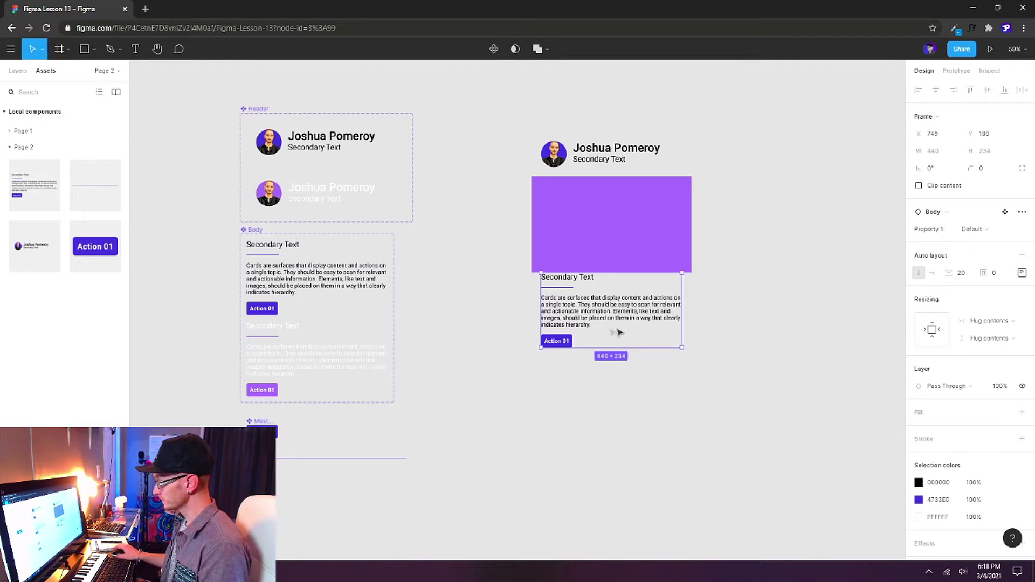
{"action": "left_click_drag", "start_coordinate": [617, 333], "coordinate": [618, 319]}
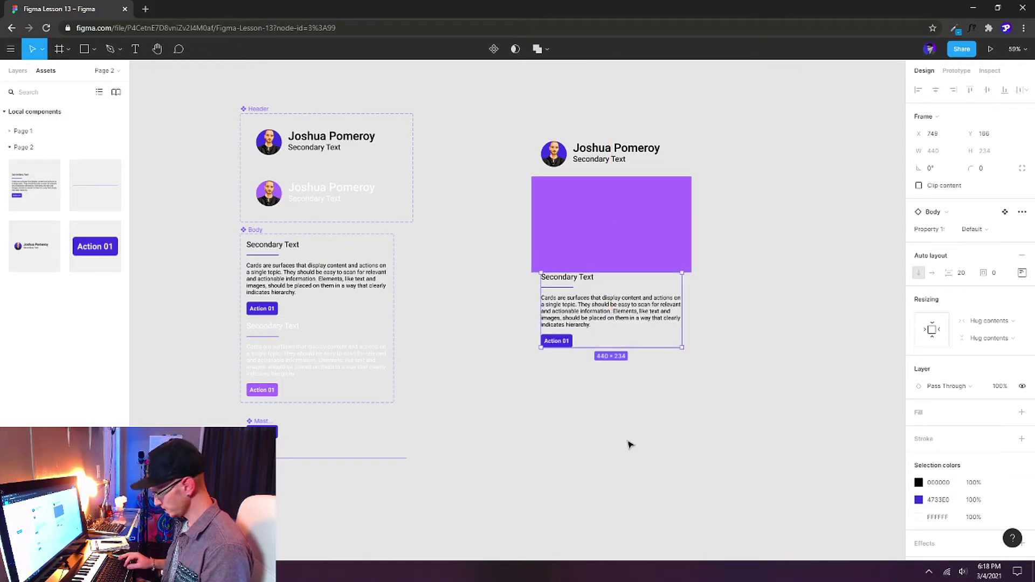
{"action": "key", "text": "shift+Down"}
{"action": "key", "text": "shift+Down"}
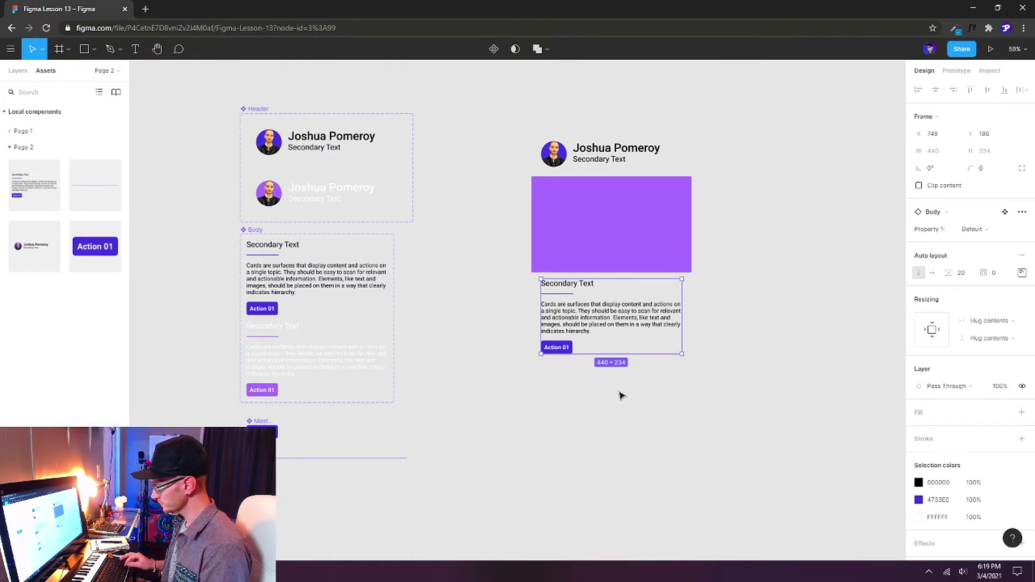
{"action": "key", "text": "shift+Down"}
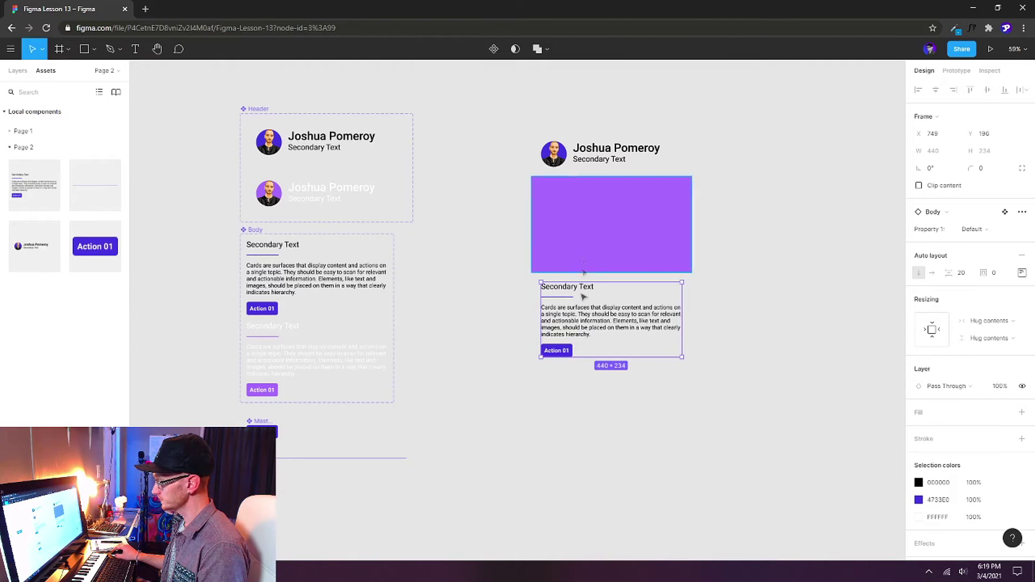
Add a second Body instance beneath the first and select all the card pieces
{"action": "left_click", "coordinate": [561, 219]}
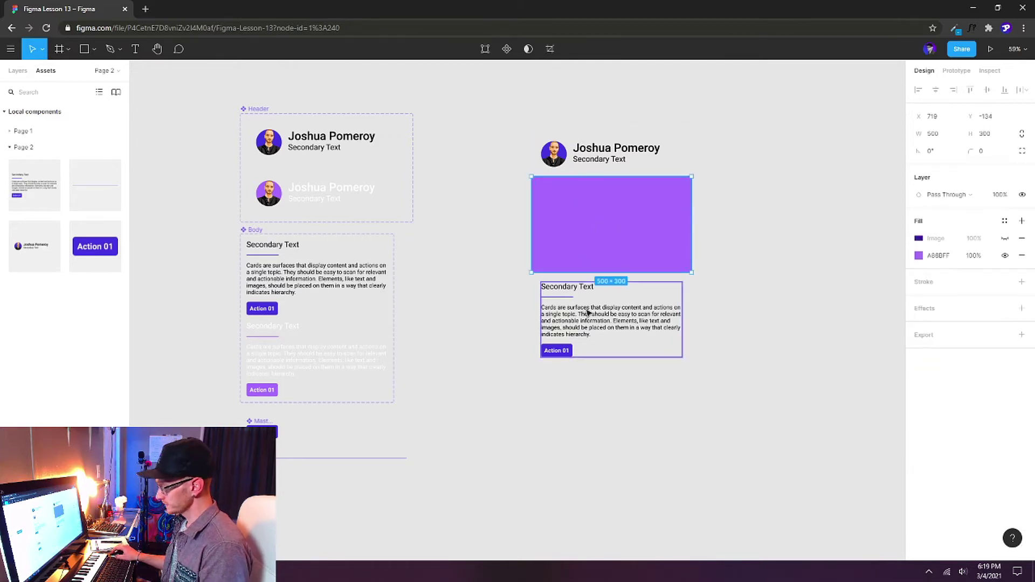
{"action": "left_click", "coordinate": [606, 330]}
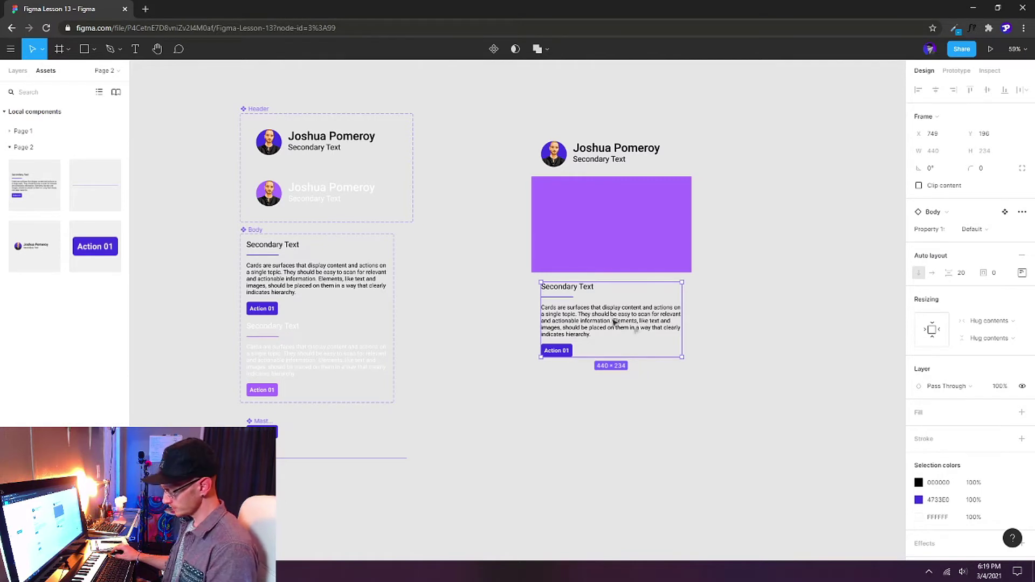
{"action": "left_click_drag", "start_coordinate": [614, 318], "coordinate": [616, 402]}
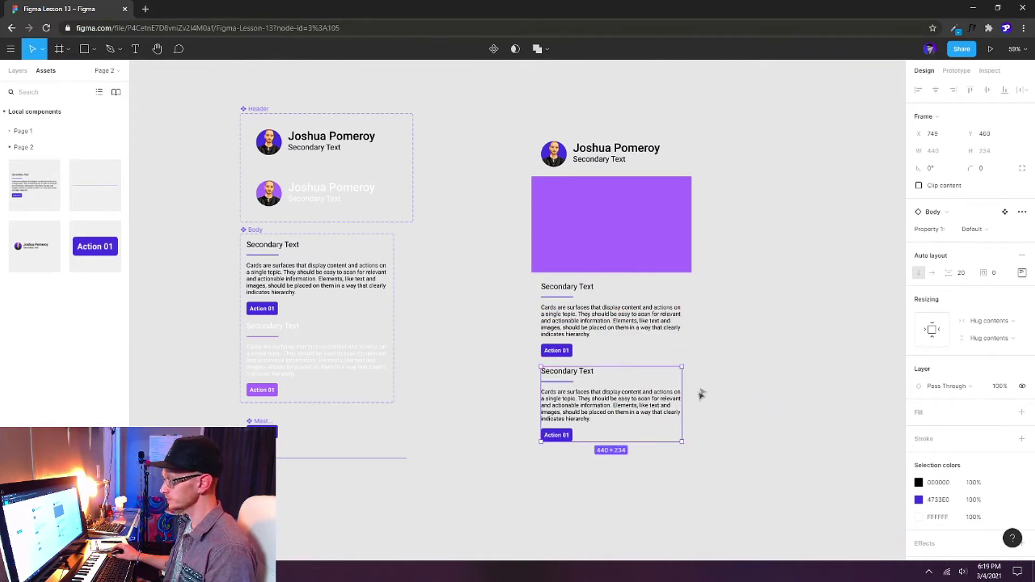
{"action": "key", "text": "ctrl+z"}
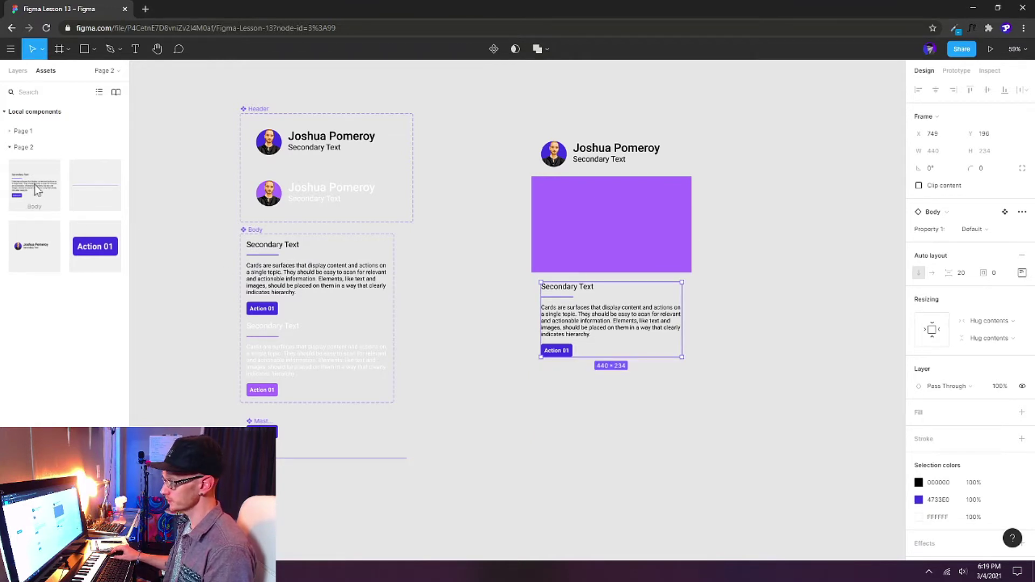
{"action": "left_click_drag", "start_coordinate": [40, 190], "coordinate": [611, 415]}
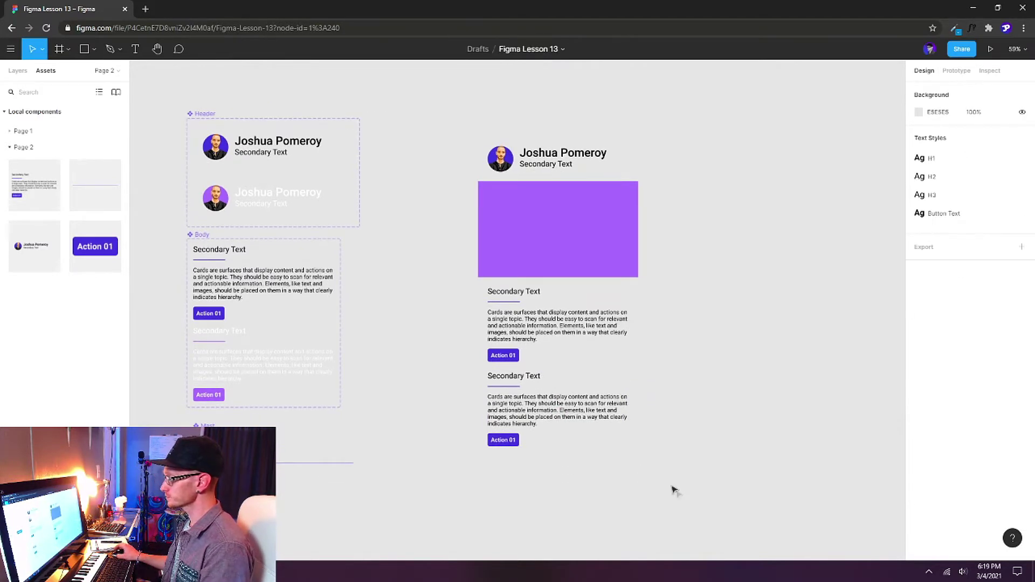
{"action": "key", "text": "alt+1"}
{"action": "left_click_drag", "start_coordinate": [716, 516], "coordinate": [435, 122]}
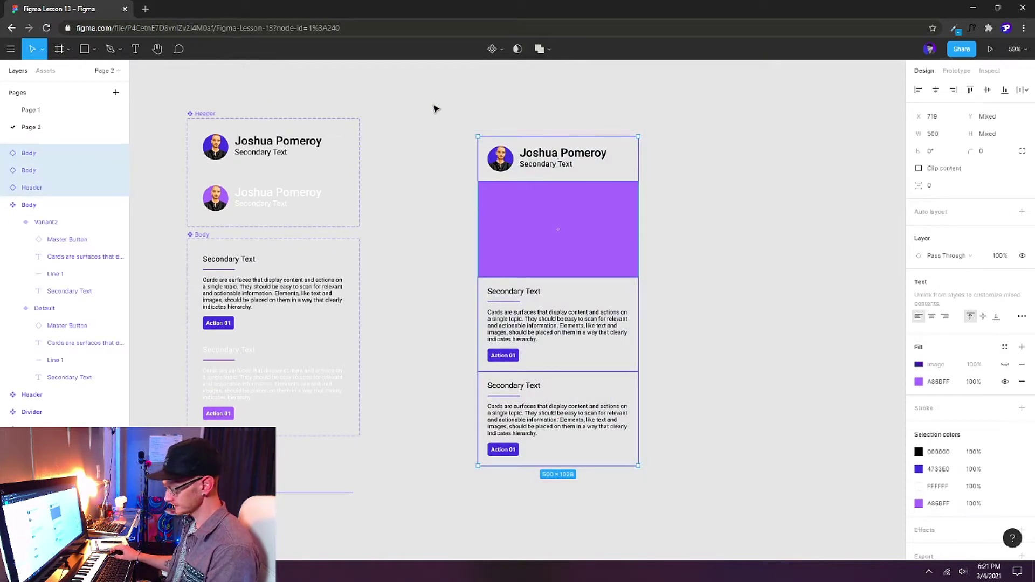
Wrap the card pieces in an auto-layout frame with Rectangle 1 set to Fill container width
{"action": "key", "text": "shift+a"}
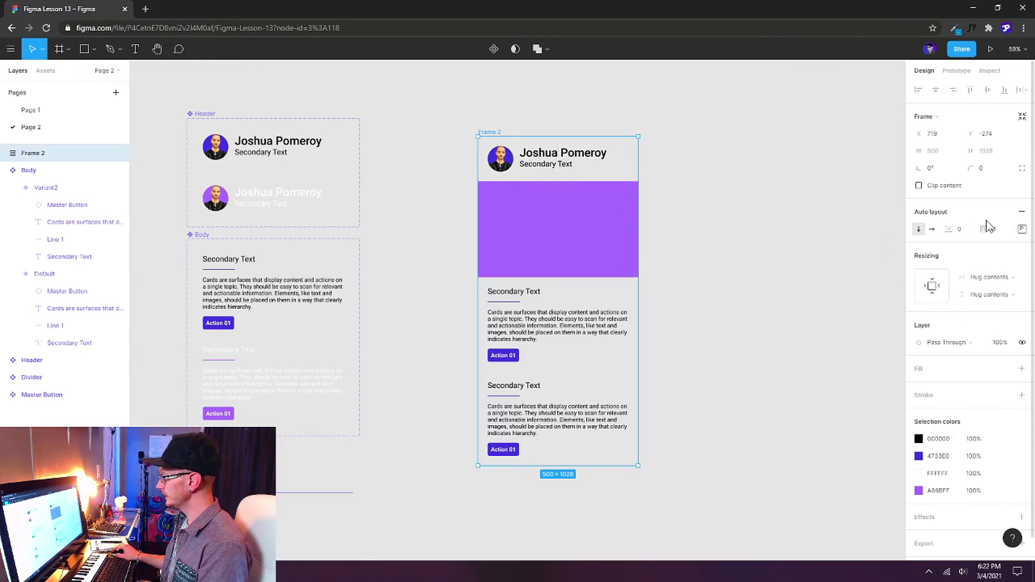
{"action": "left_click", "coordinate": [545, 261]}
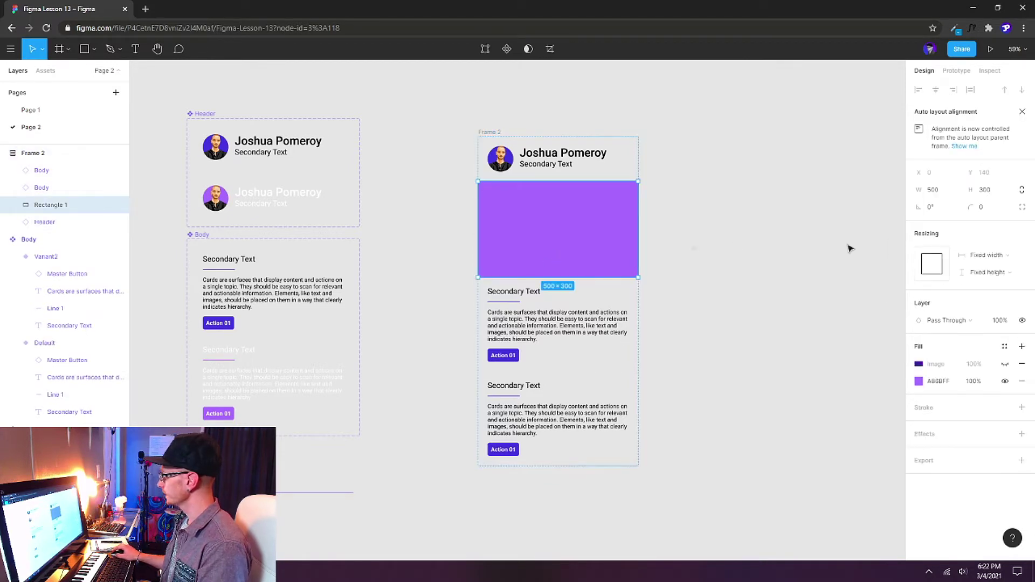
{"action": "left_click", "coordinate": [1012, 255]}
{"action": "left_click", "coordinate": [1007, 269]}
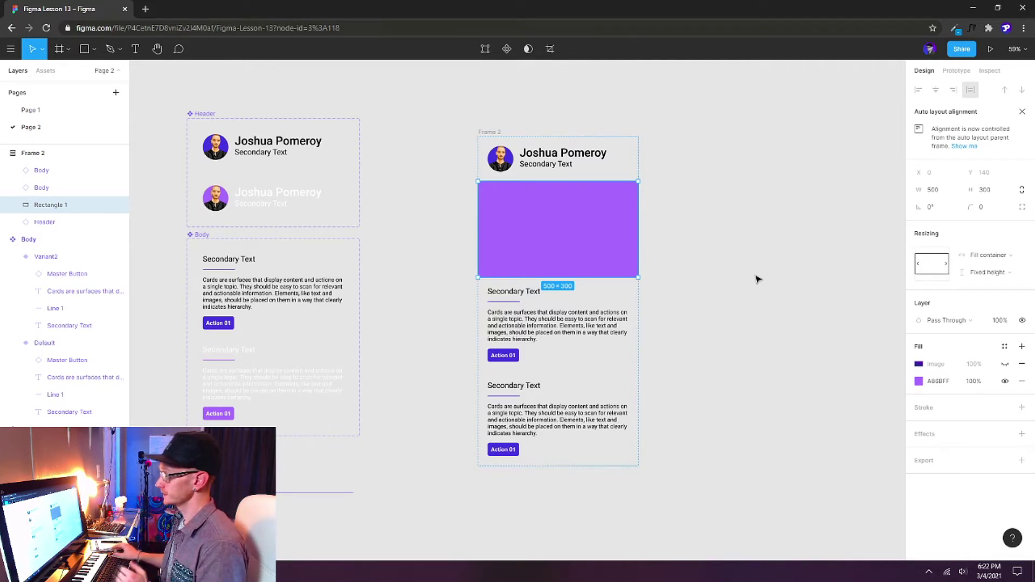
Set Frame 2's width to Hug contents
{"action": "left_click", "coordinate": [539, 156]}
{"action": "key", "text": "Escape"}
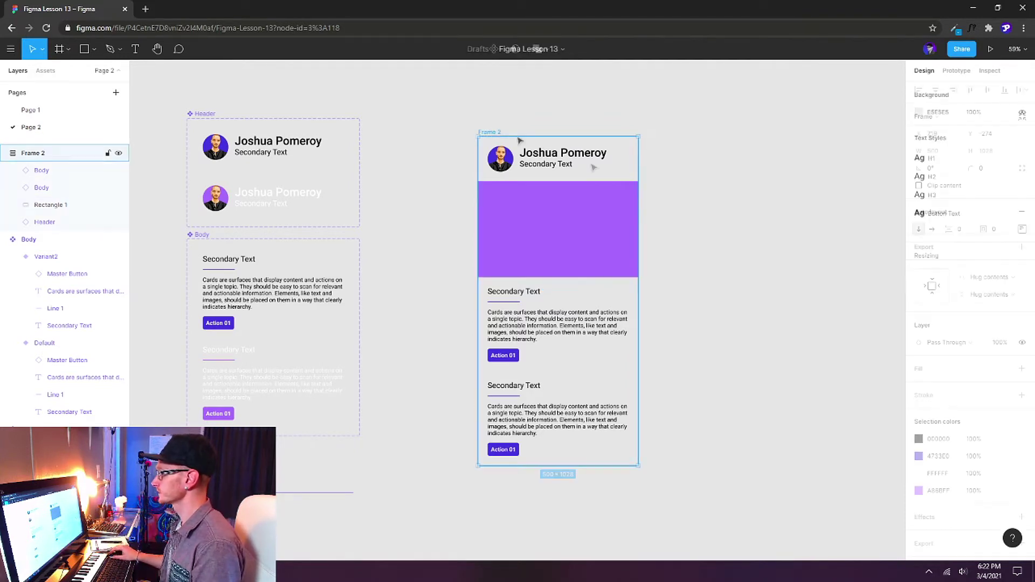
{"action": "left_click_drag", "start_coordinate": [638, 168], "coordinate": [667, 170]}
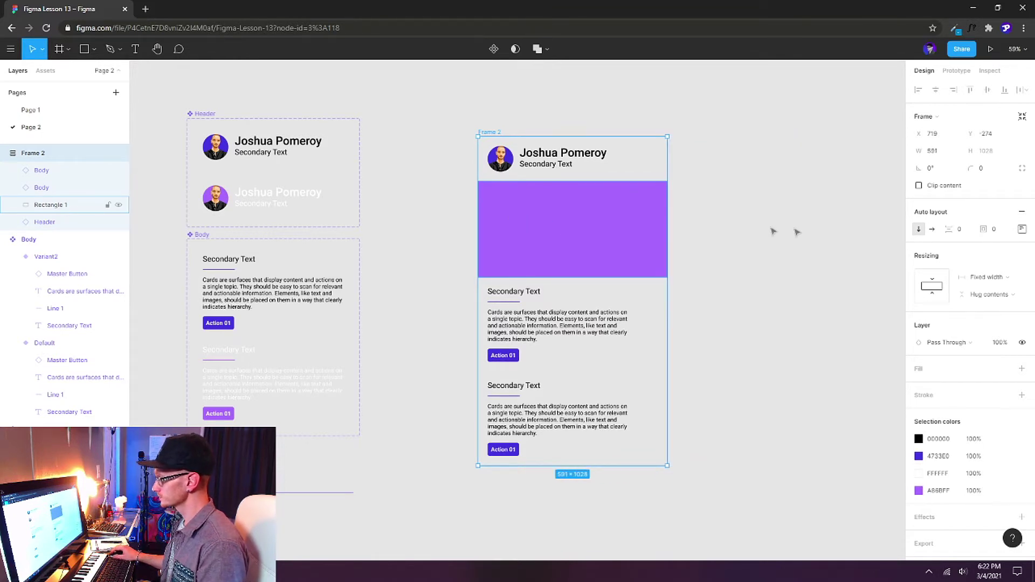
{"action": "double_click", "coordinate": [668, 203]}
{"action": "left_click", "coordinate": [565, 232]}
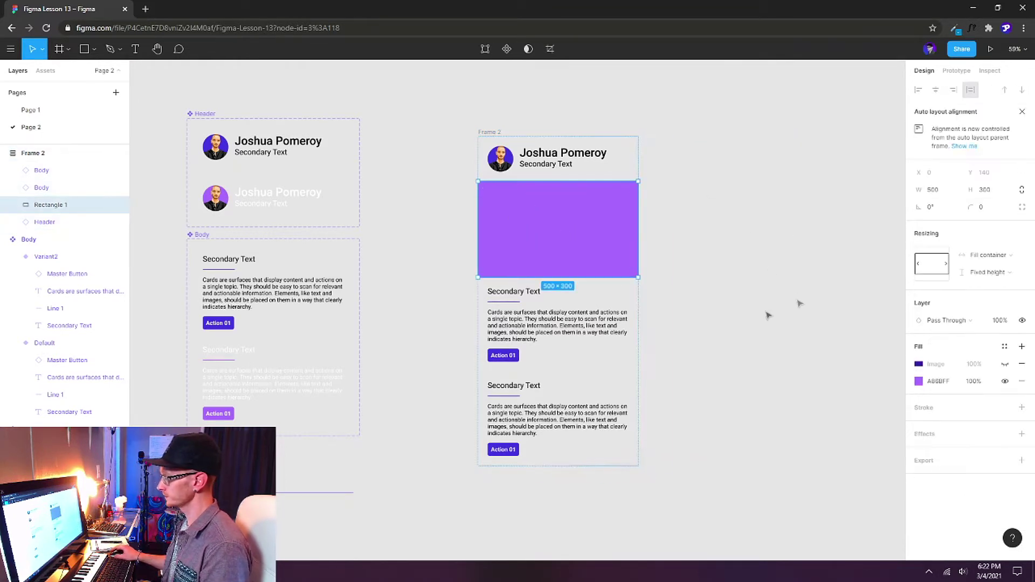
Add a new fill to Rectangle 1, try it as an image, then remove it
{"action": "left_click", "coordinate": [1021, 346]}
{"action": "left_click", "coordinate": [919, 364]}
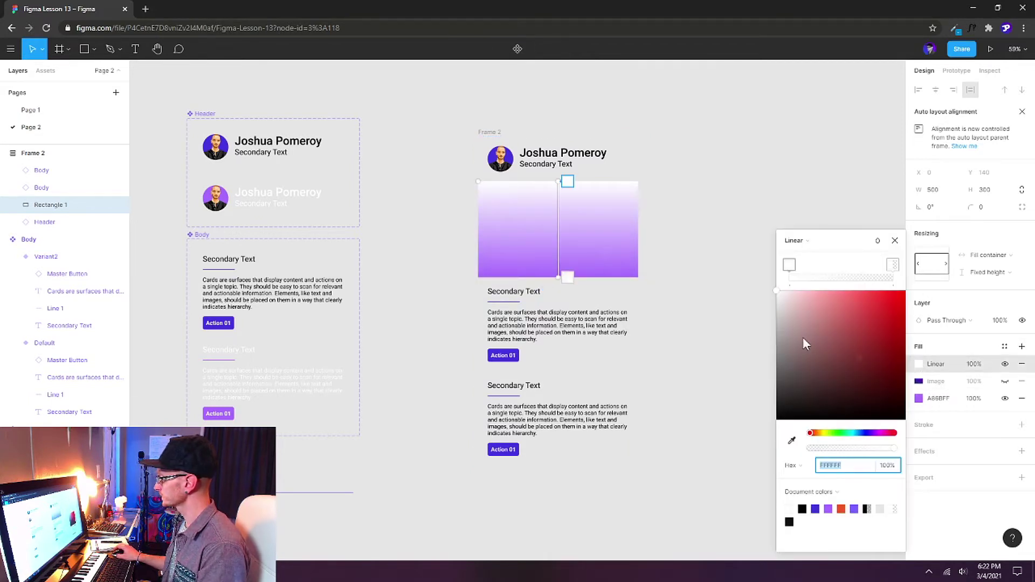
{"action": "left_click", "coordinate": [803, 241]}
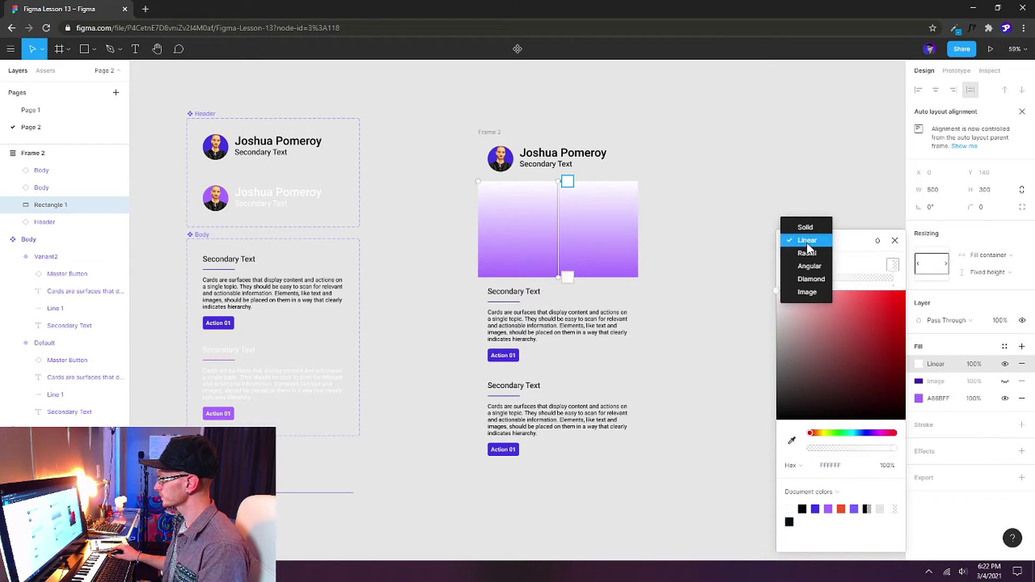
{"action": "left_click", "coordinate": [816, 297]}
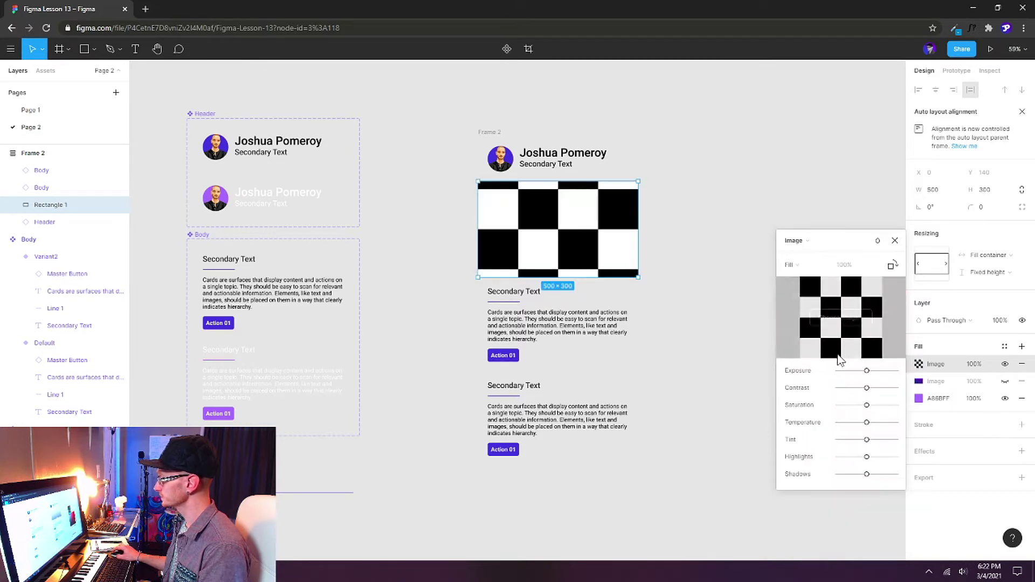
{"action": "left_click", "coordinate": [895, 241]}
{"action": "left_click", "coordinate": [1022, 364]}
Show the wave image fill in Luminosity blend mode over the A86BFF base colour
{"action": "left_click", "coordinate": [1004, 364]}
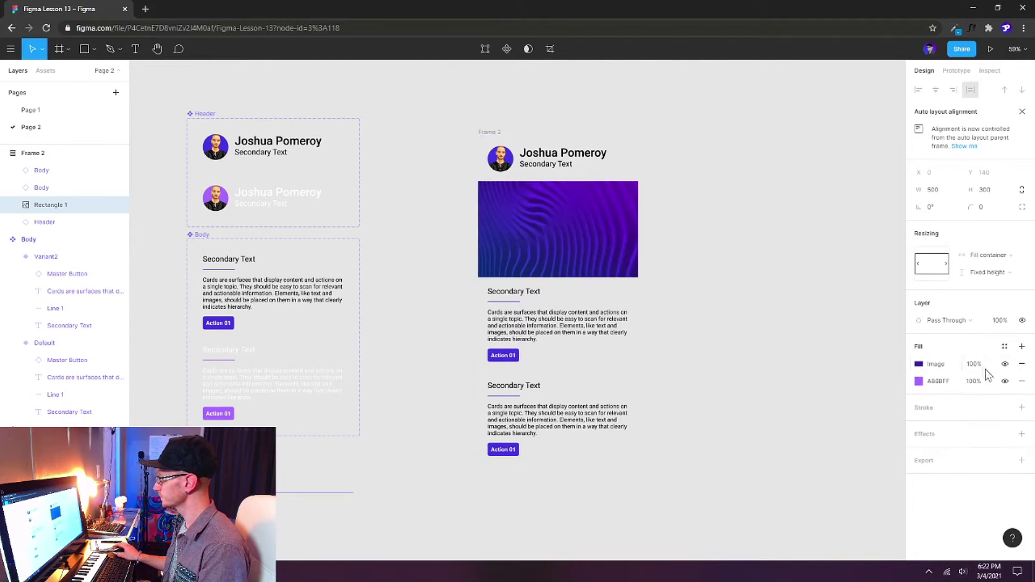
{"action": "left_click", "coordinate": [921, 364]}
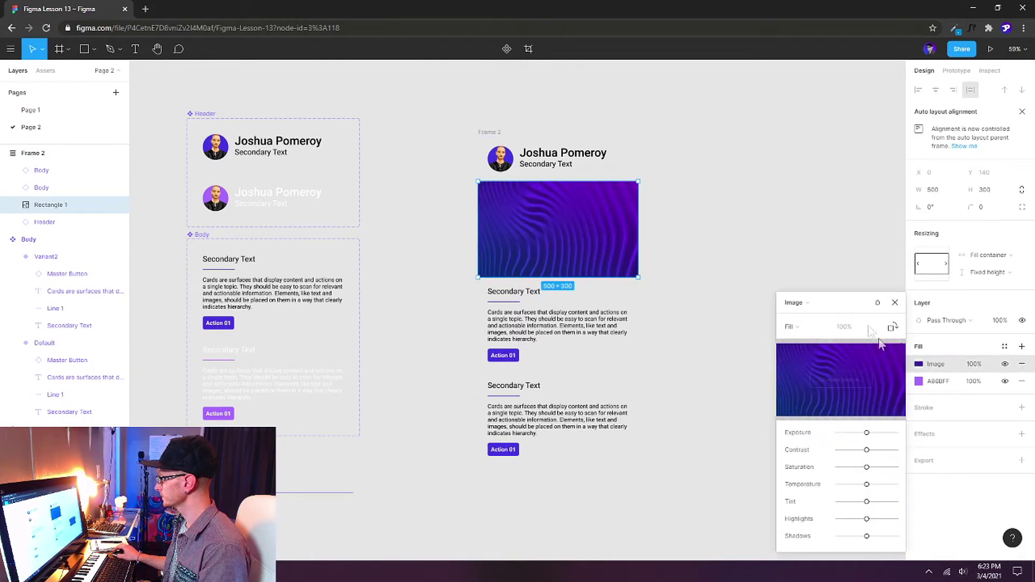
{"action": "left_click", "coordinate": [873, 304]}
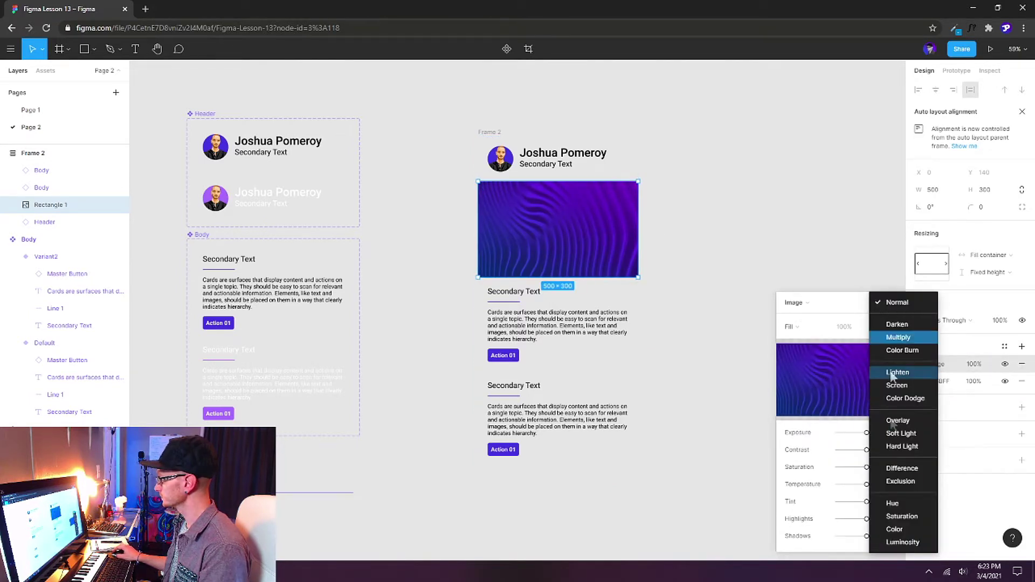
{"action": "left_click", "coordinate": [903, 542]}
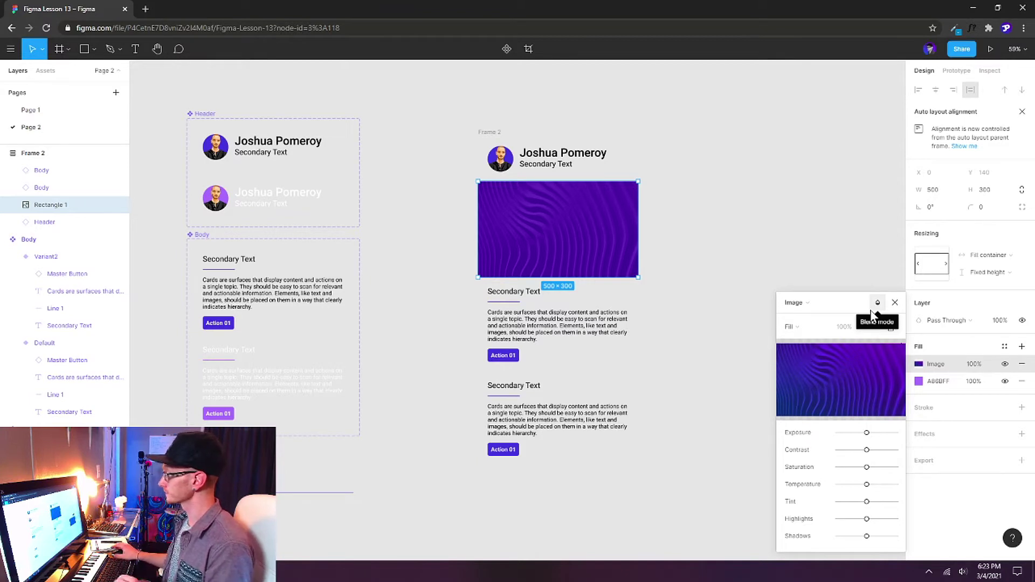
{"action": "left_click", "coordinate": [918, 381]}
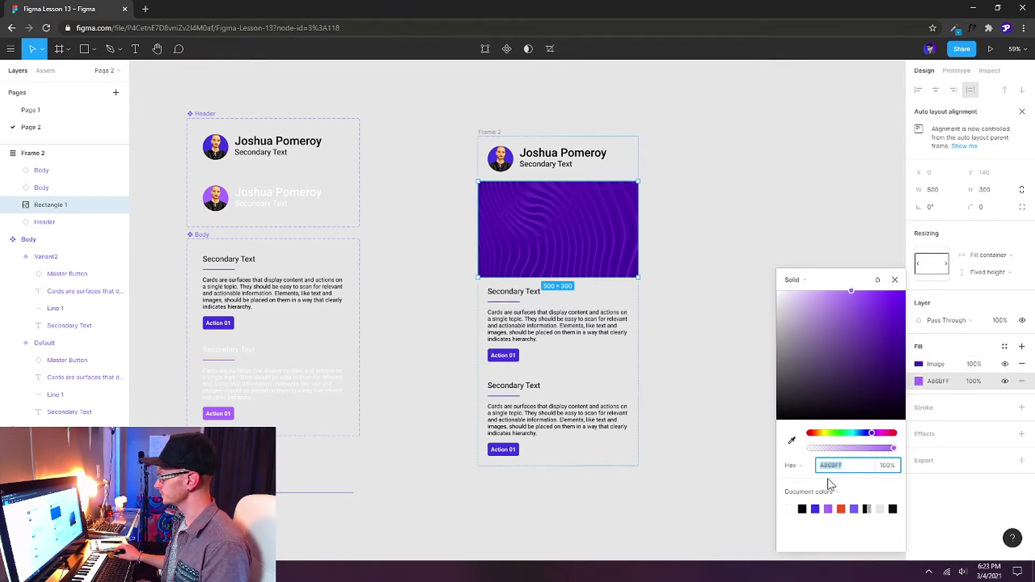
{"action": "left_click", "coordinate": [841, 509]}
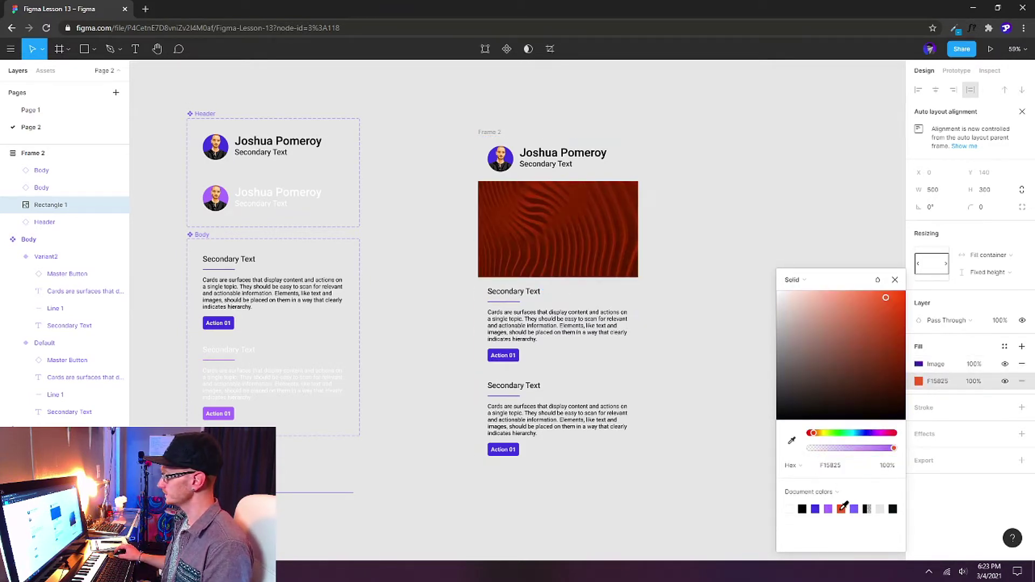
{"action": "left_click", "coordinate": [853, 508]}
{"action": "left_click", "coordinate": [919, 363]}
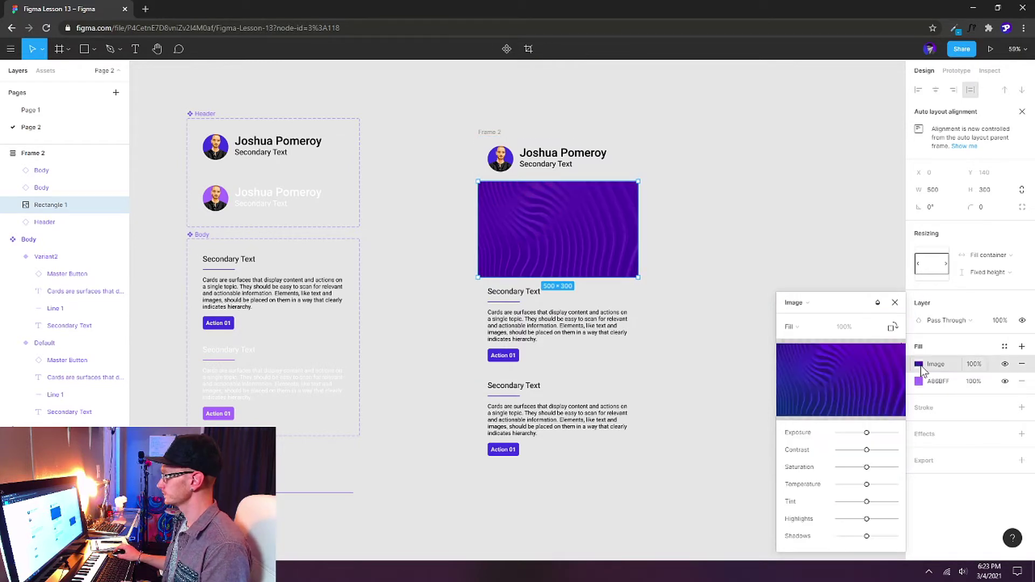
{"action": "left_click", "coordinate": [894, 303]}
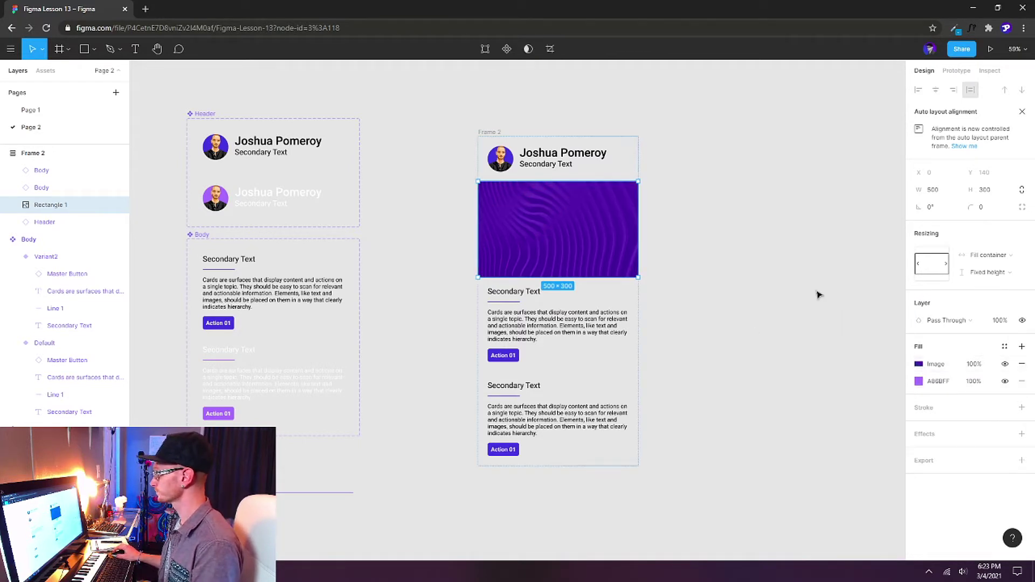
Rename the card frame to 'Card Layout'
{"action": "left_click", "coordinate": [818, 295]}
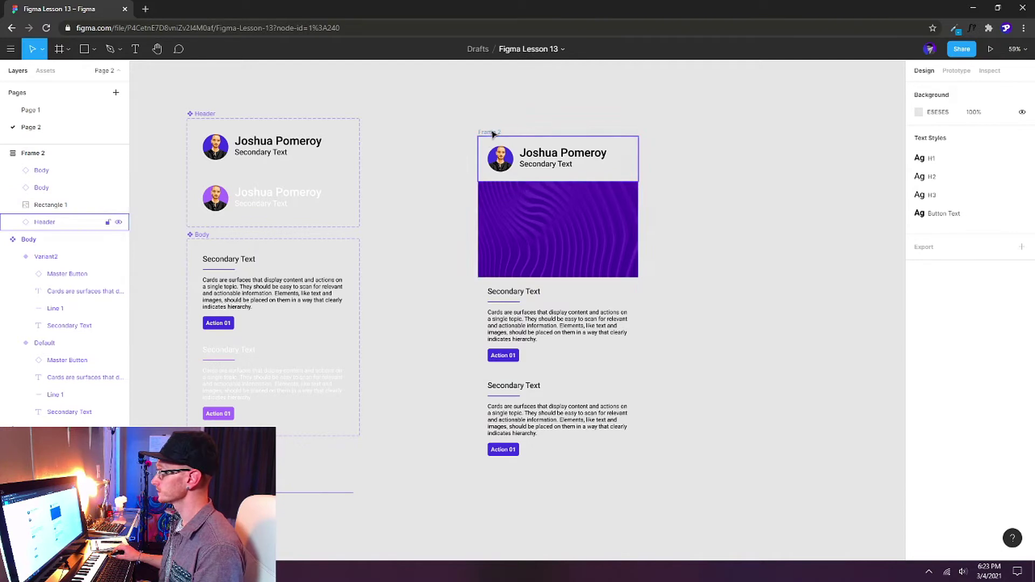
{"action": "left_click", "coordinate": [488, 132]}
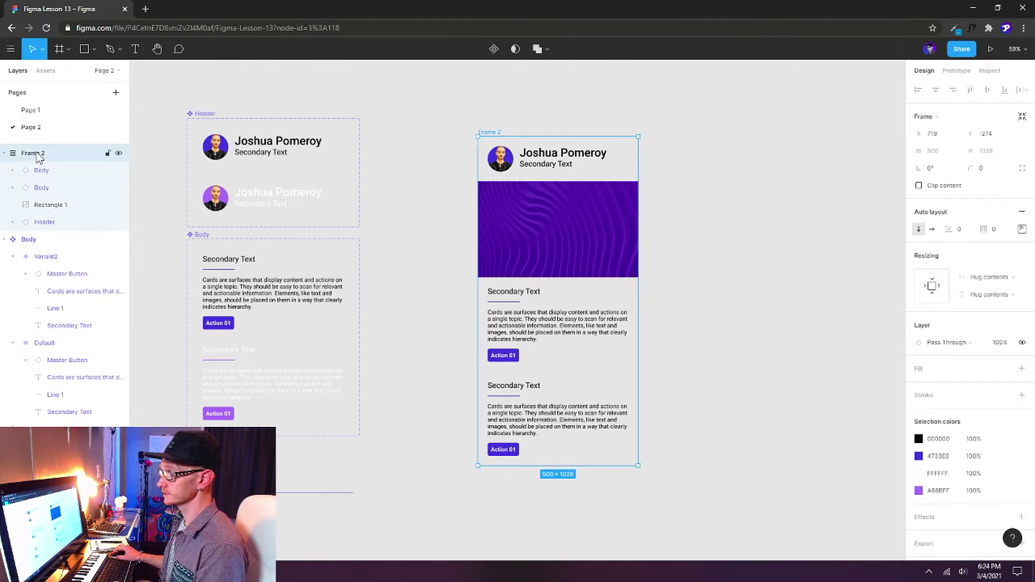
{"action": "double_click", "coordinate": [38, 154]}
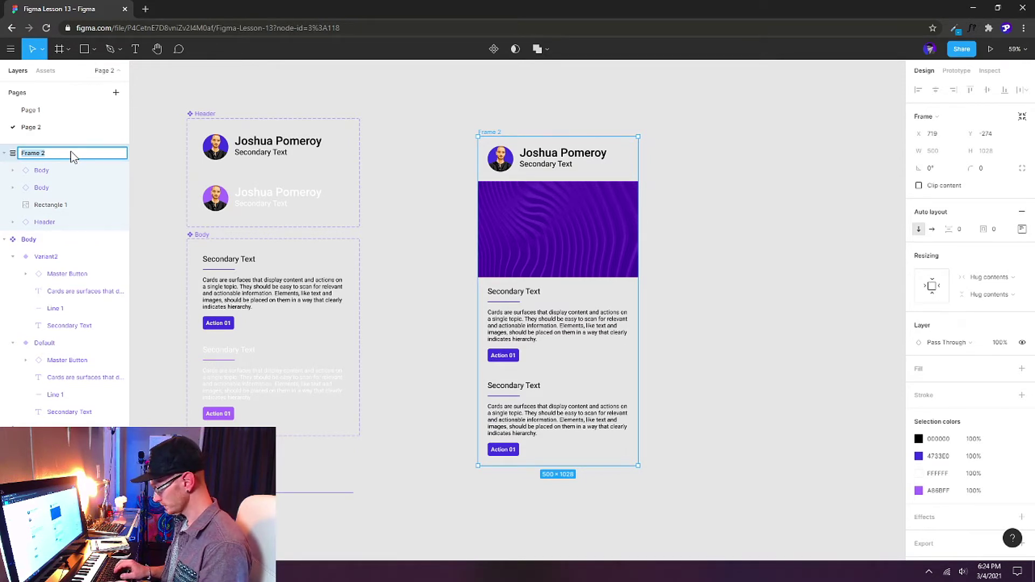
{"action": "type", "text": "C"}
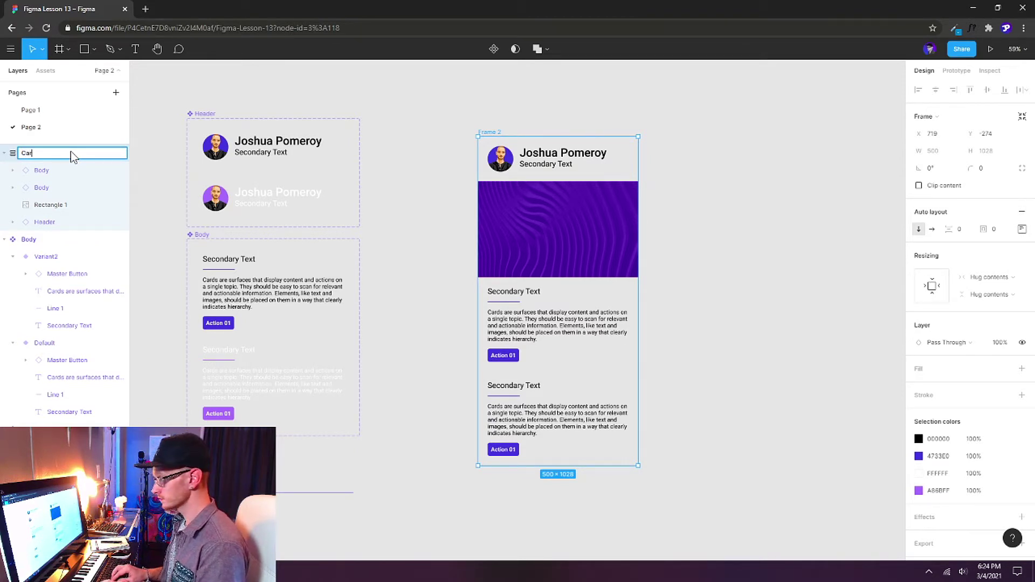
{"action": "type", "text": "ard La"}
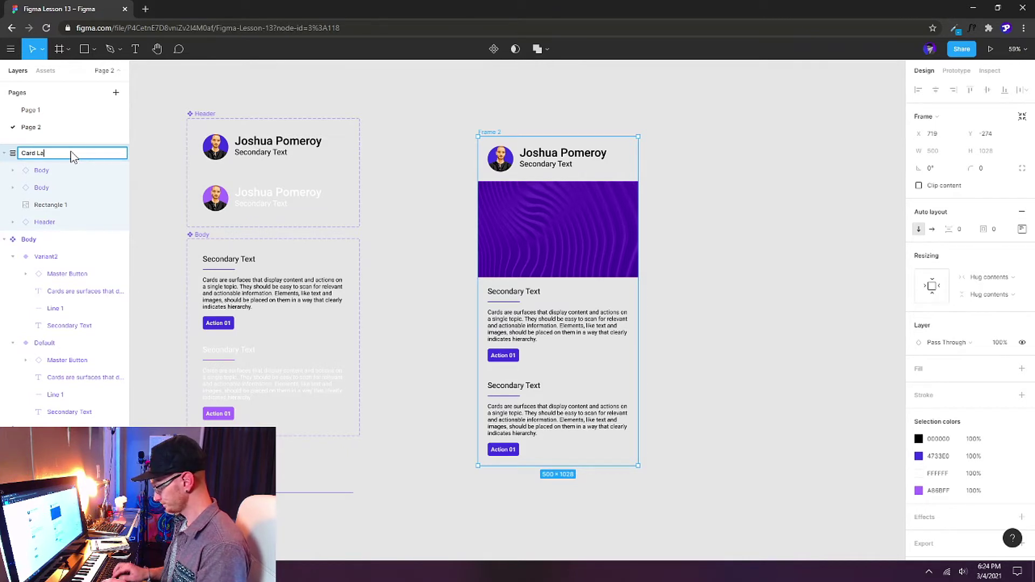
{"action": "type", "text": "yout"}
{"action": "key", "text": "Return"}
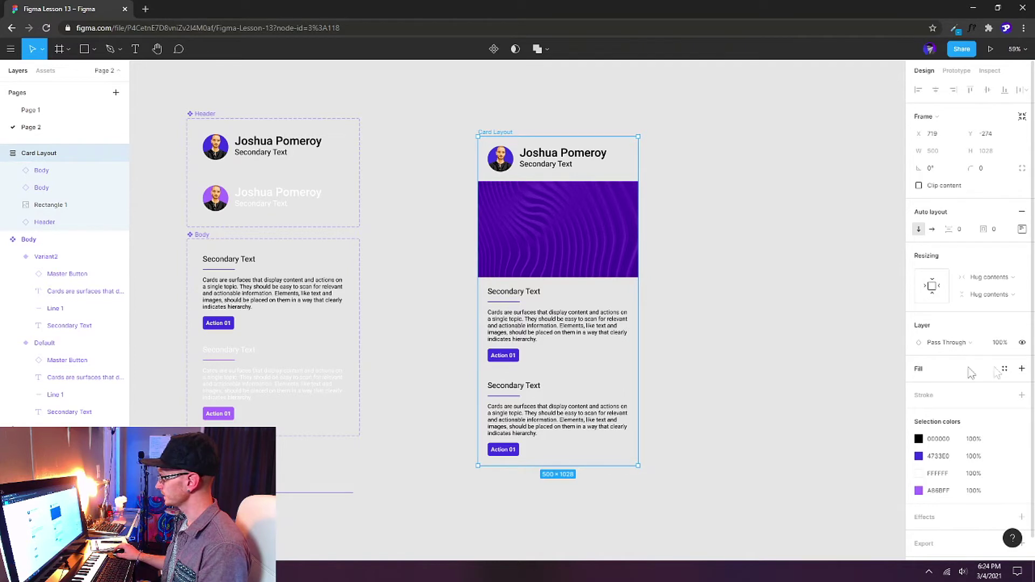
Give Card Layout a white background fill and a corner radius of 10
{"action": "left_click", "coordinate": [1022, 369]}
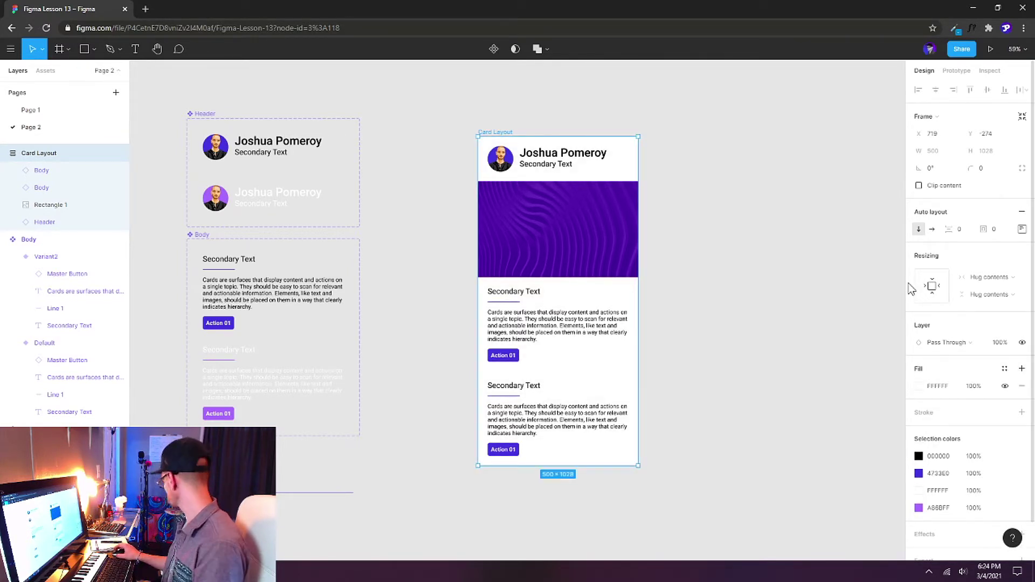
{"action": "left_click", "coordinate": [991, 172]}
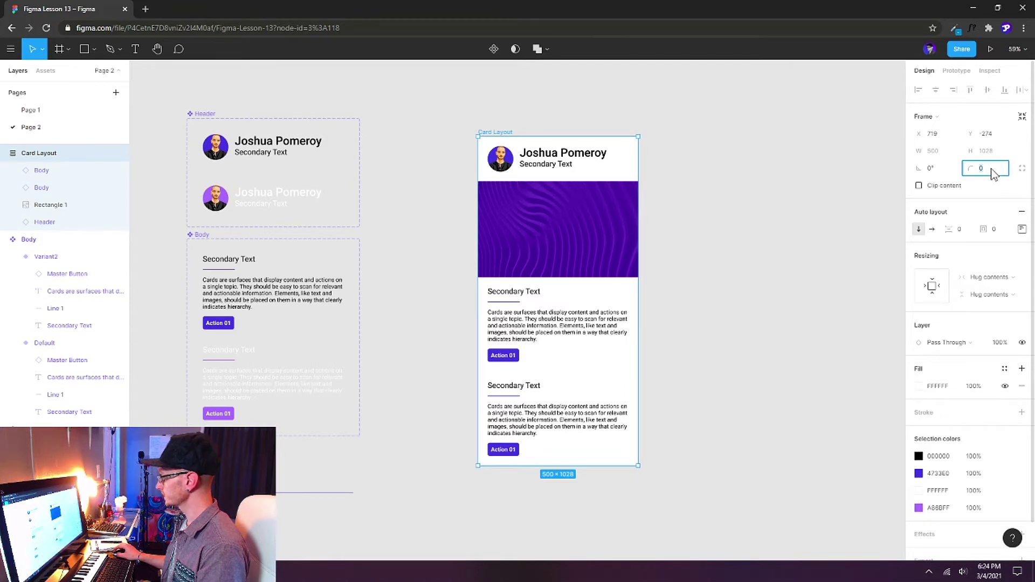
{"action": "type", "text": "10"}
{"action": "key", "text": "Return"}
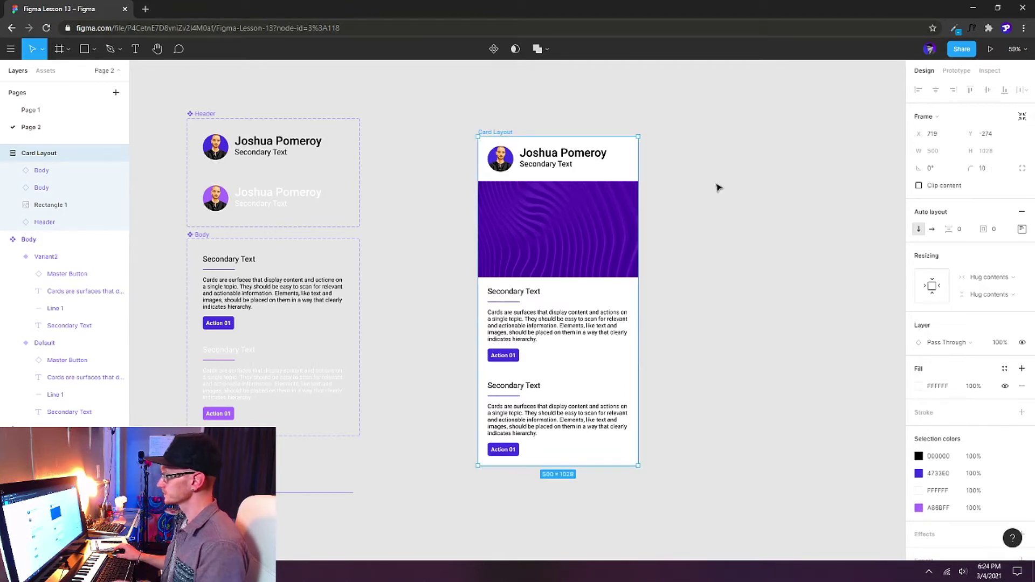
{"action": "left_click", "coordinate": [655, 141]}
{"action": "scroll", "coordinate": [647, 142], "scroll_direction": "up", "scroll_amount": 5}
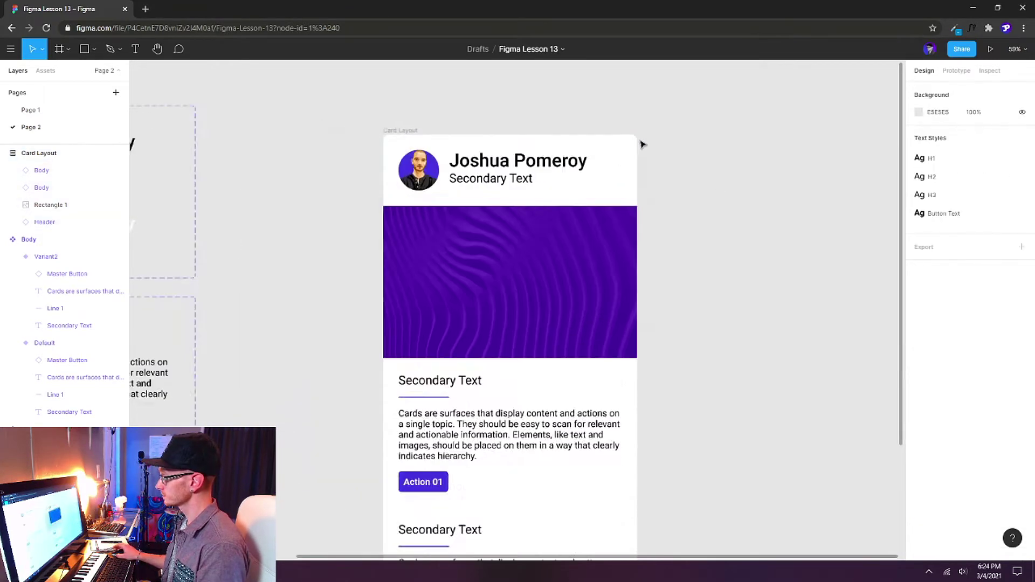
{"action": "scroll", "coordinate": [658, 226], "scroll_direction": "down", "scroll_amount": 5}
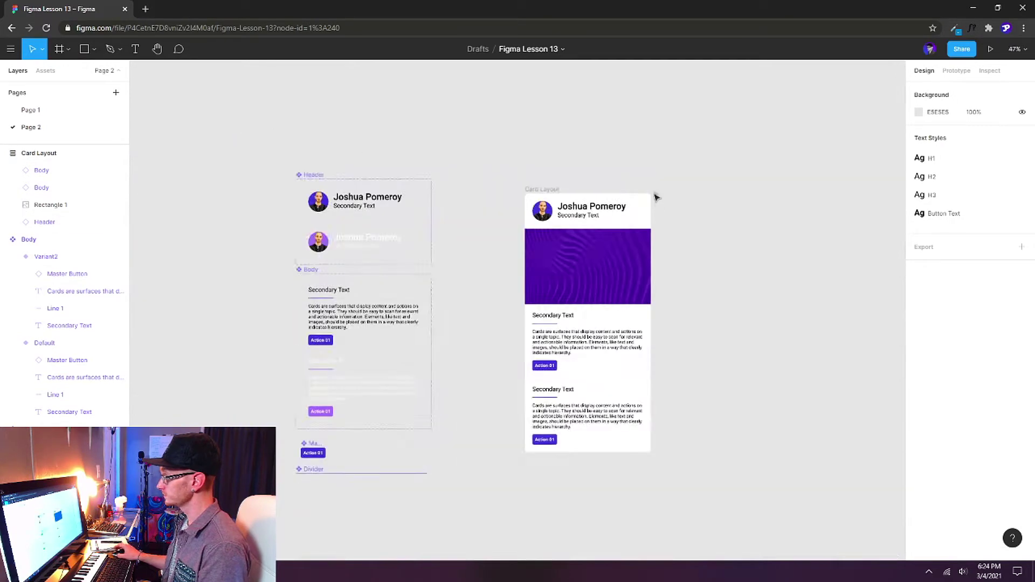
{"action": "scroll", "coordinate": [616, 386], "scroll_direction": "up", "scroll_amount": 2}
Add a drop shadow to Card Layout with blur 10 and Y offset 2
{"action": "left_click", "coordinate": [38, 154]}
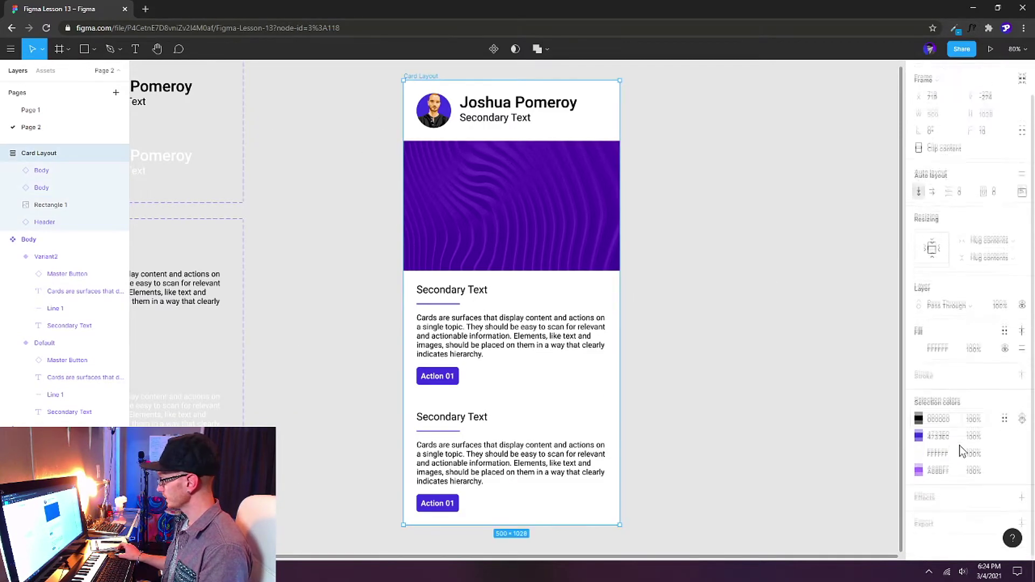
{"action": "left_click", "coordinate": [1021, 494]}
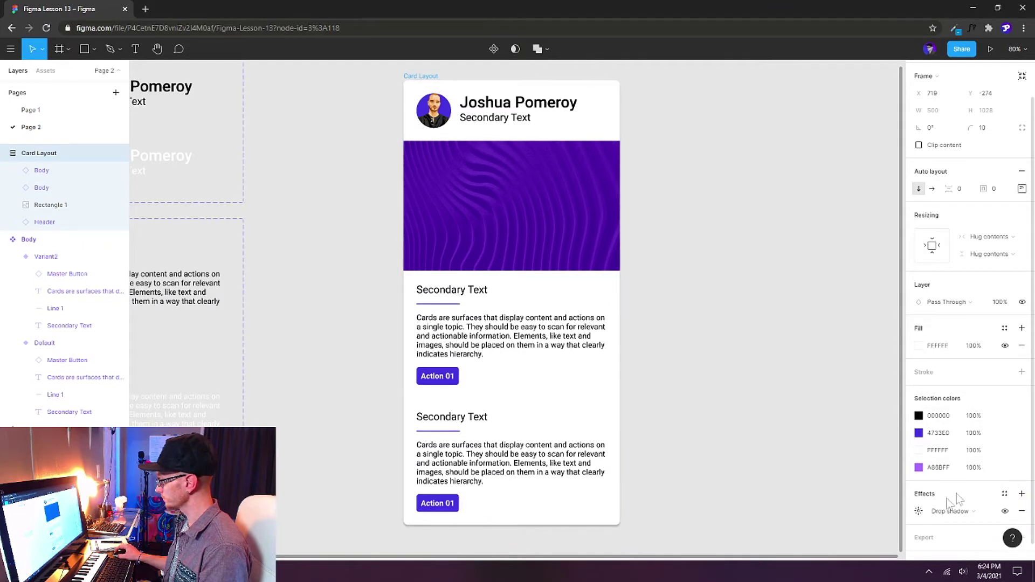
{"action": "left_click", "coordinate": [919, 511]}
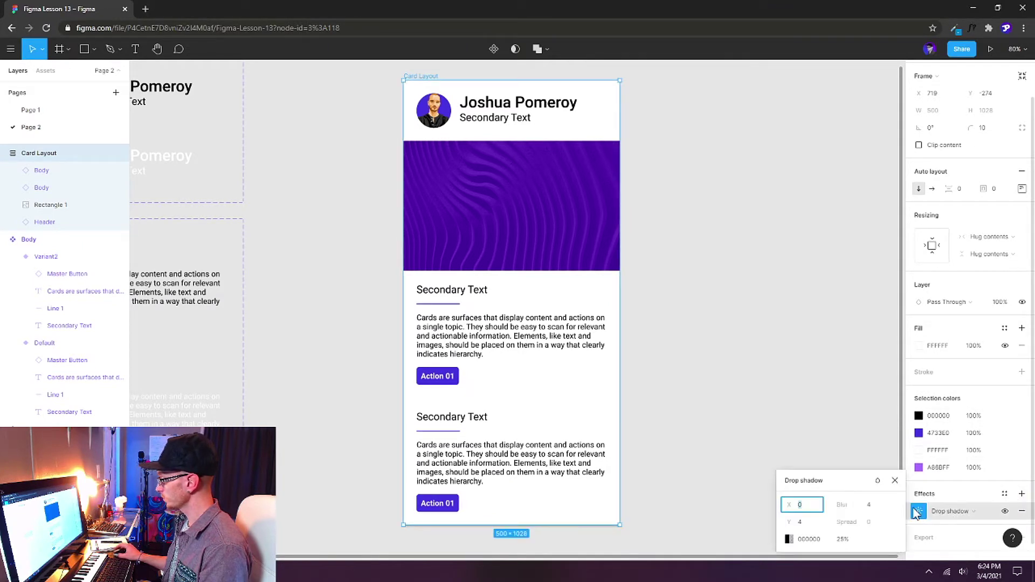
{"action": "left_click", "coordinate": [871, 508]}
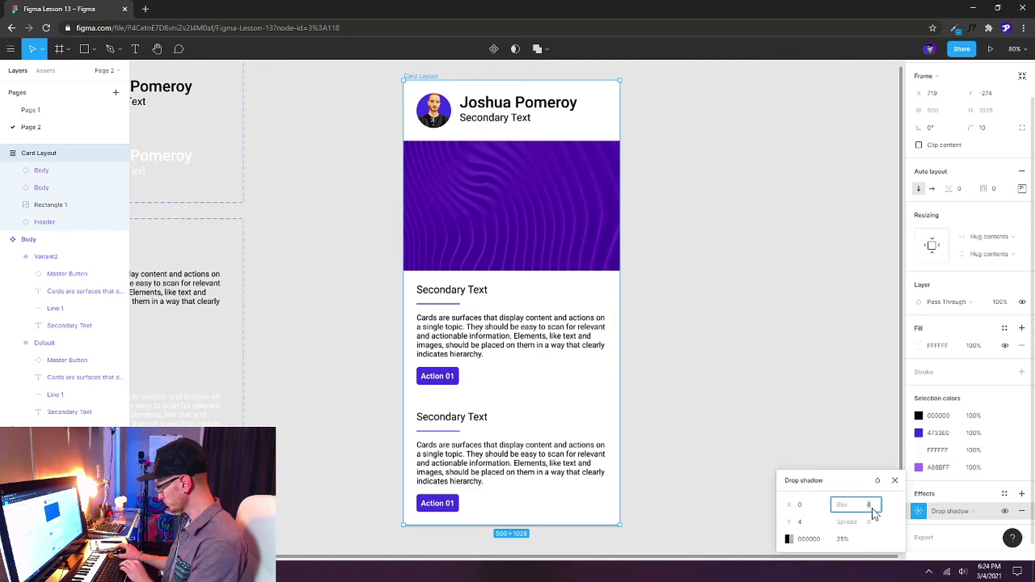
{"action": "type", "text": "10"}
{"action": "left_click", "coordinate": [803, 521]}
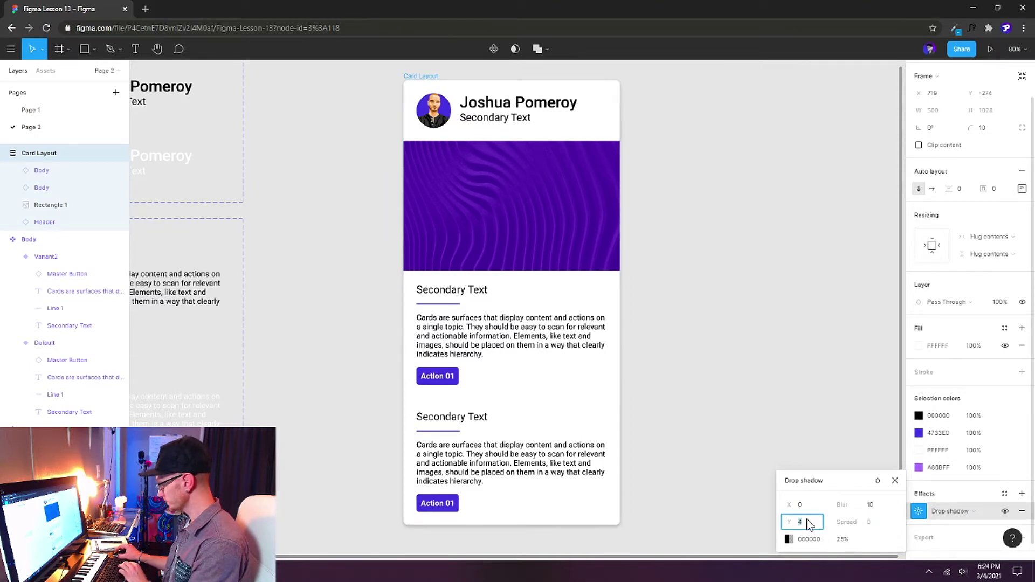
{"action": "type", "text": "2"}
{"action": "key", "text": "Return"}
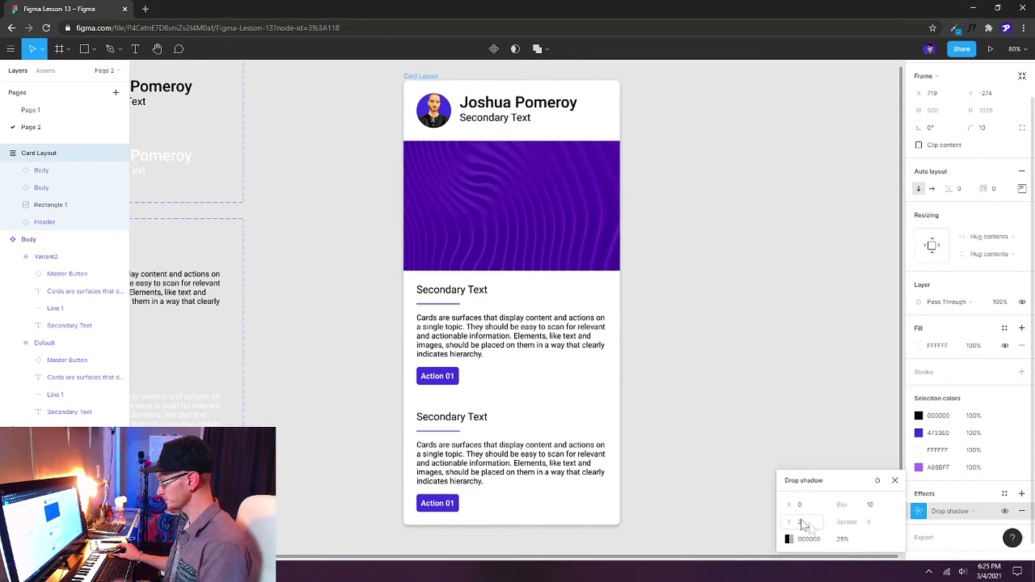
{"action": "left_click", "coordinate": [671, 381]}
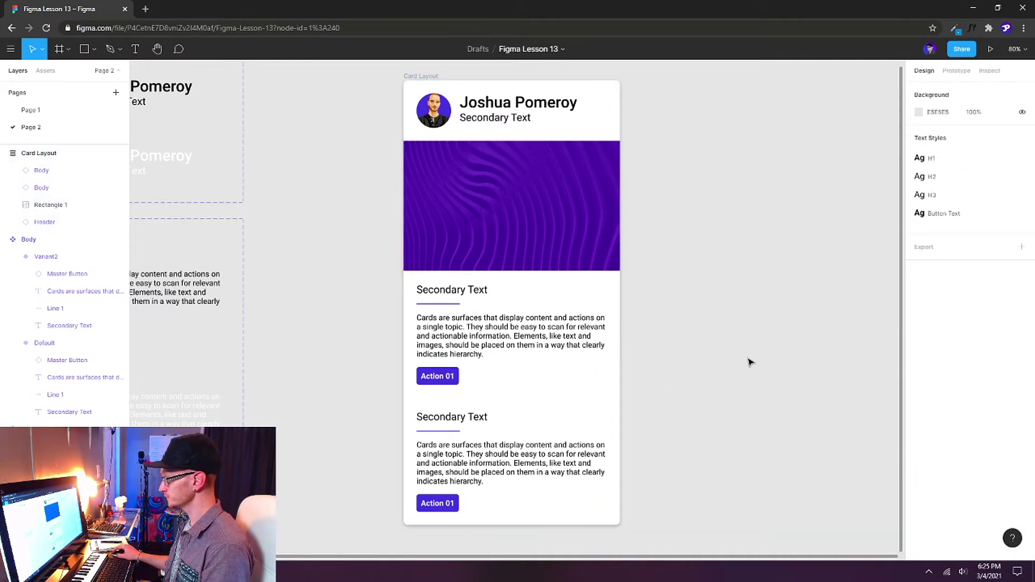
{"action": "scroll", "coordinate": [749, 360], "scroll_direction": "down", "scroll_amount": 3}
{"action": "left_click_drag", "start_coordinate": [779, 338], "coordinate": [626, 323]}
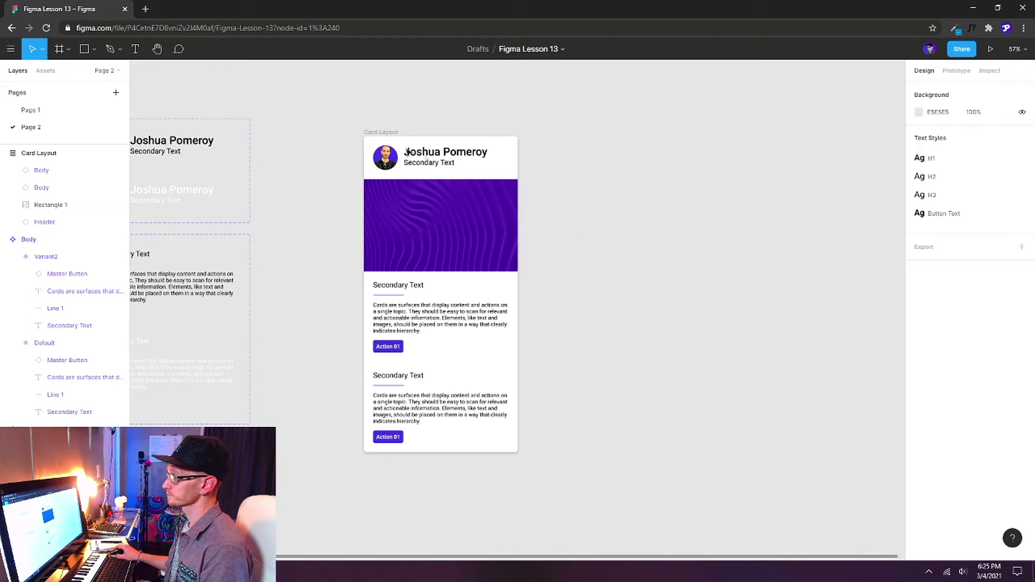
{"action": "left_click_drag", "start_coordinate": [409, 152], "coordinate": [498, 151]}
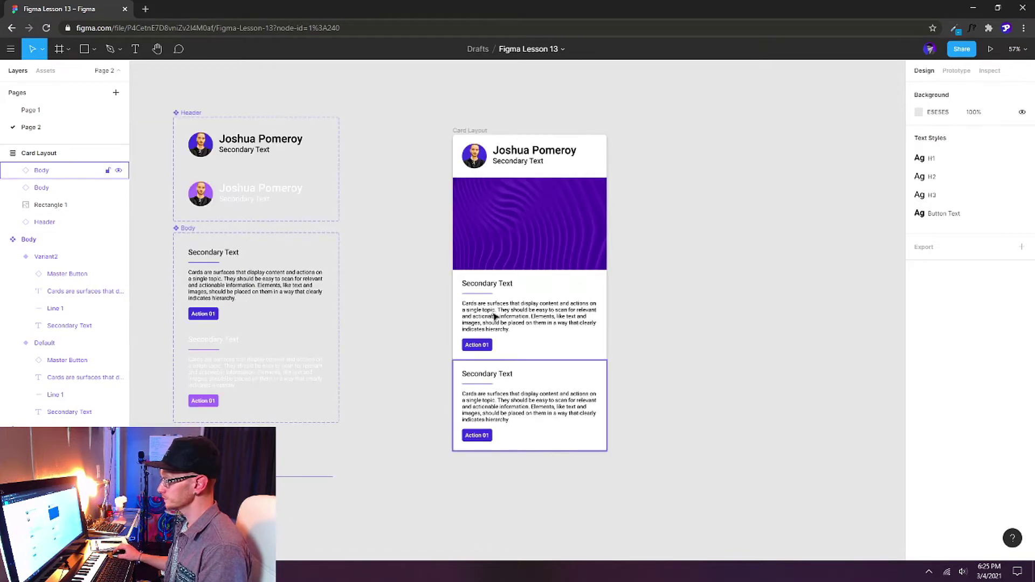
Hide the upper Body section's Action 01 button and paste a Divider into the card
{"action": "double_click", "coordinate": [490, 345]}
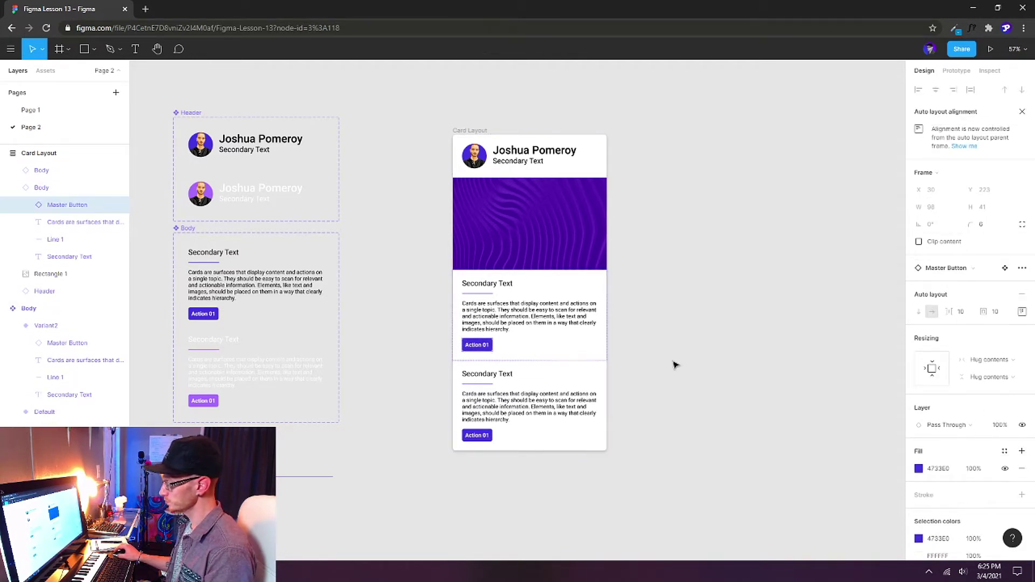
{"action": "key", "text": "ctrl+shift+h"}
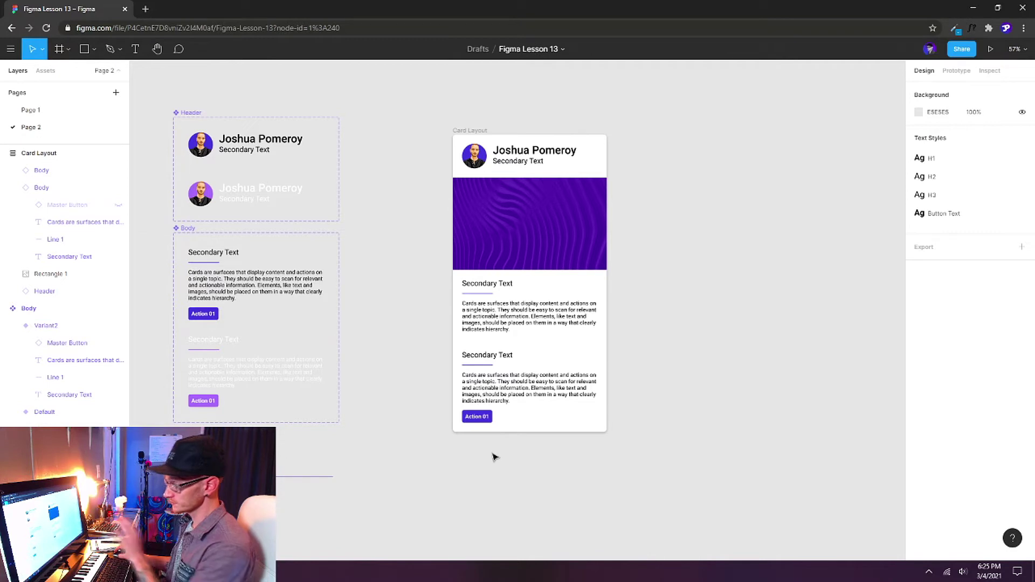
{"action": "key", "text": "ctrl+v"}
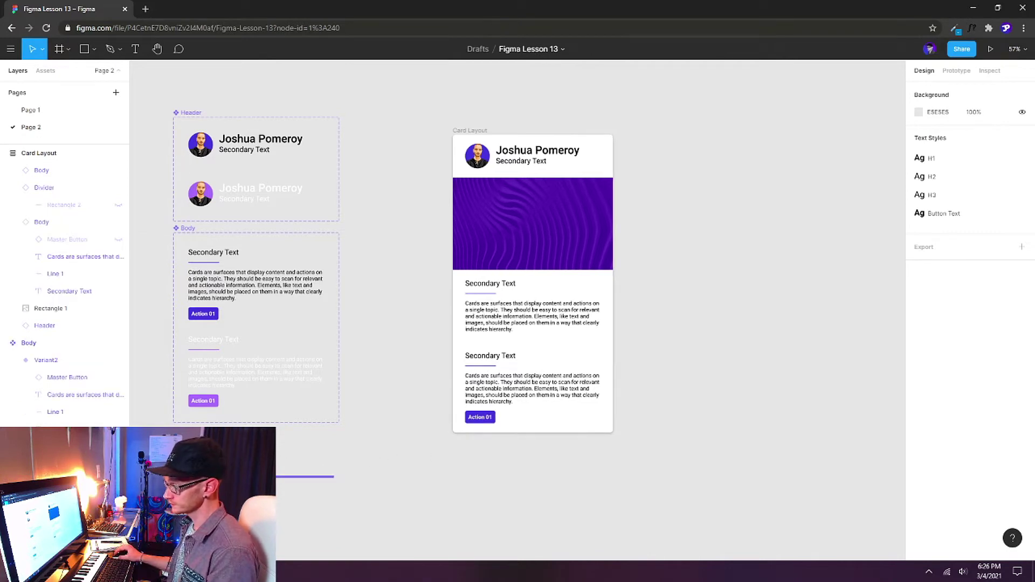
Paste a copy of the Divider component below the upper Body section
{"action": "left_click", "coordinate": [323, 477]}
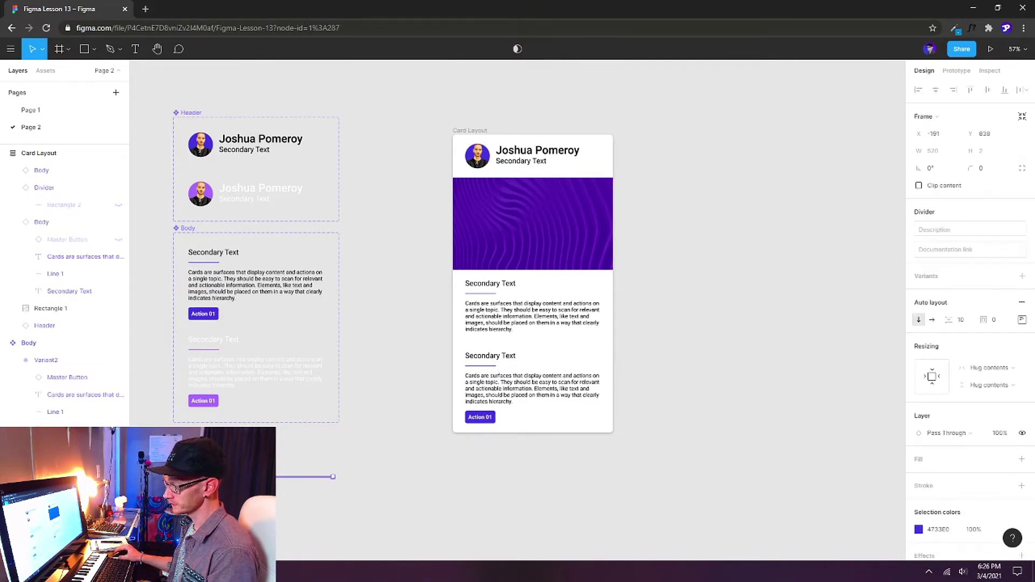
{"action": "left_click", "coordinate": [308, 486]}
{"action": "left_click", "coordinate": [321, 476]}
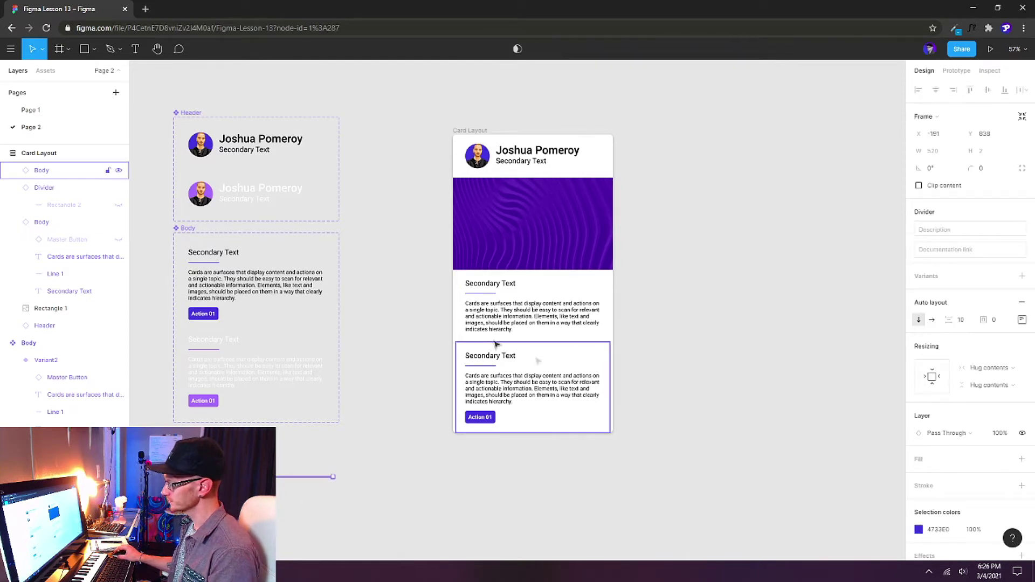
{"action": "left_click", "coordinate": [535, 315]}
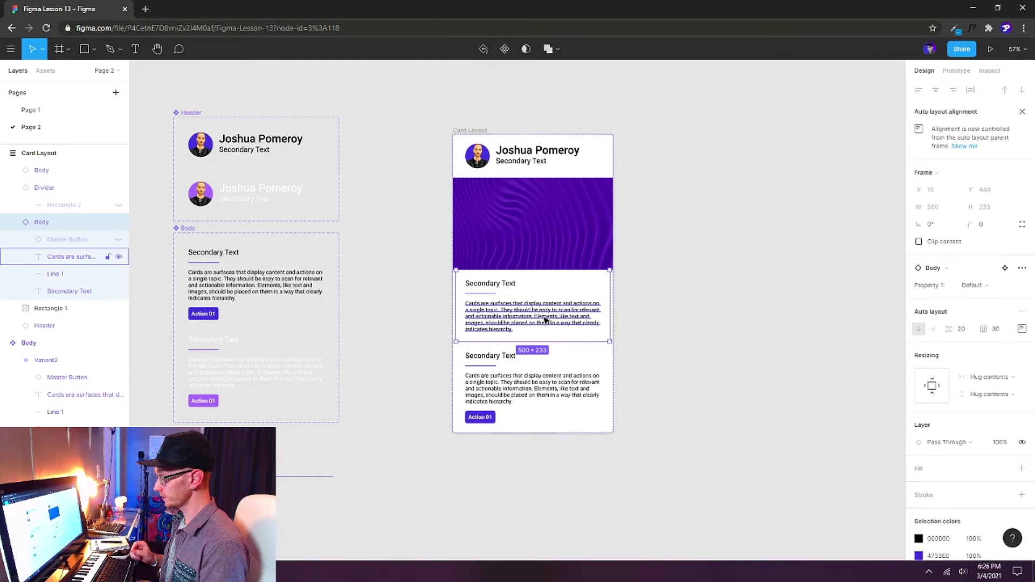
{"action": "key", "text": "ctrl+v"}
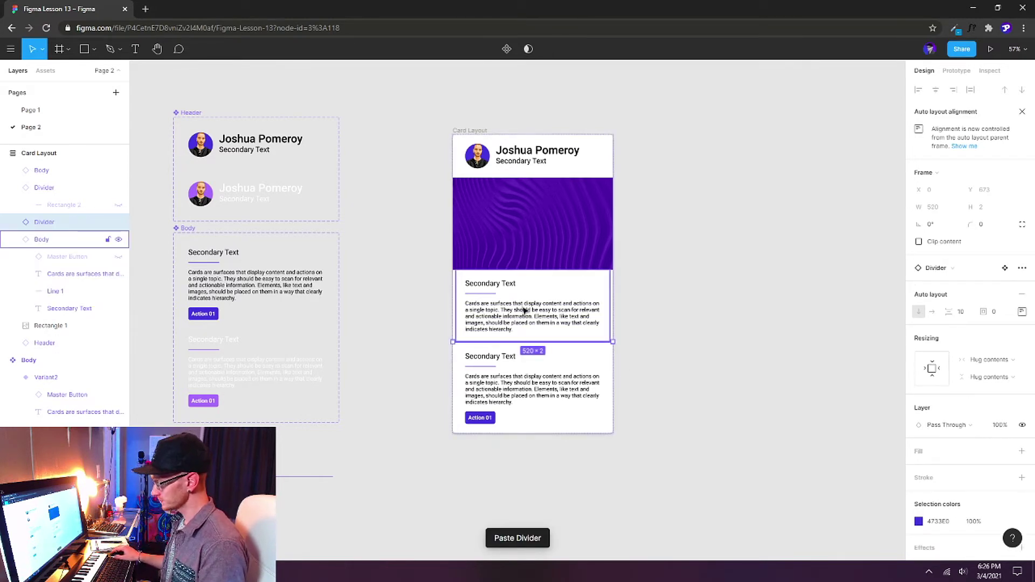
{"action": "left_click", "coordinate": [619, 374]}
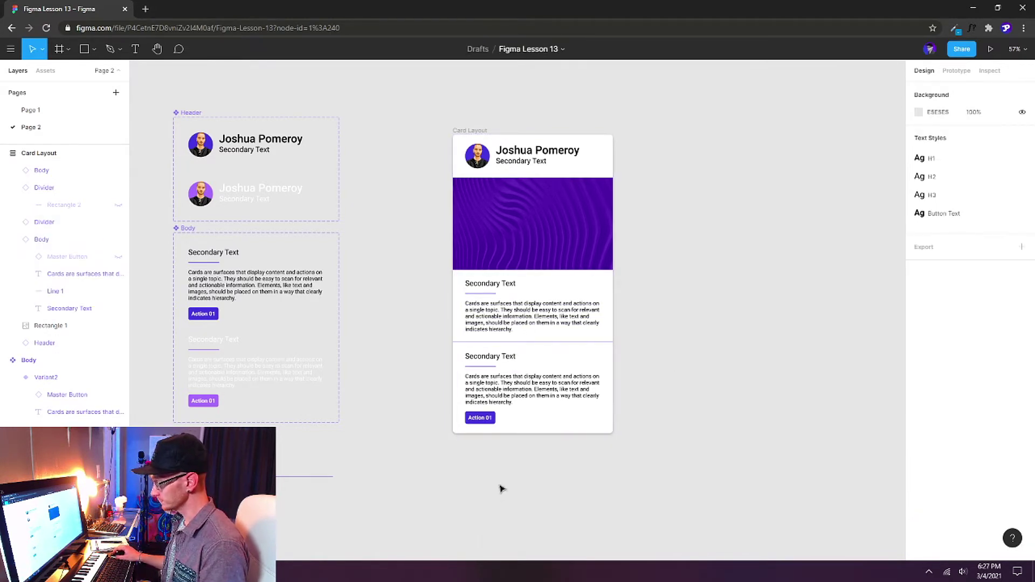
{"action": "scroll", "coordinate": [666, 383], "scroll_direction": "up", "scroll_amount": 5, "text": "ctrl"}
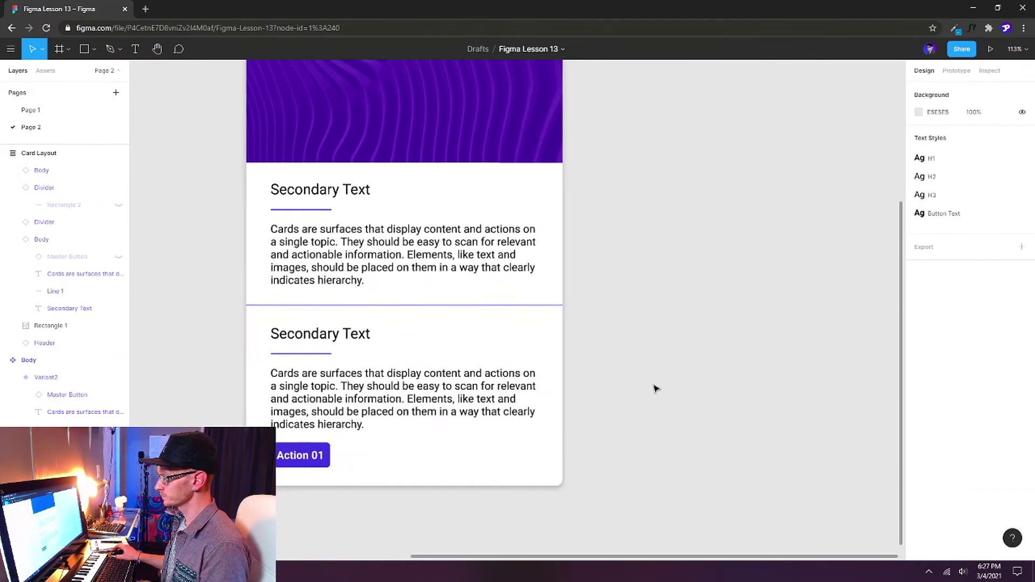
{"action": "scroll", "coordinate": [307, 358], "scroll_direction": "left", "scroll_amount": 2}
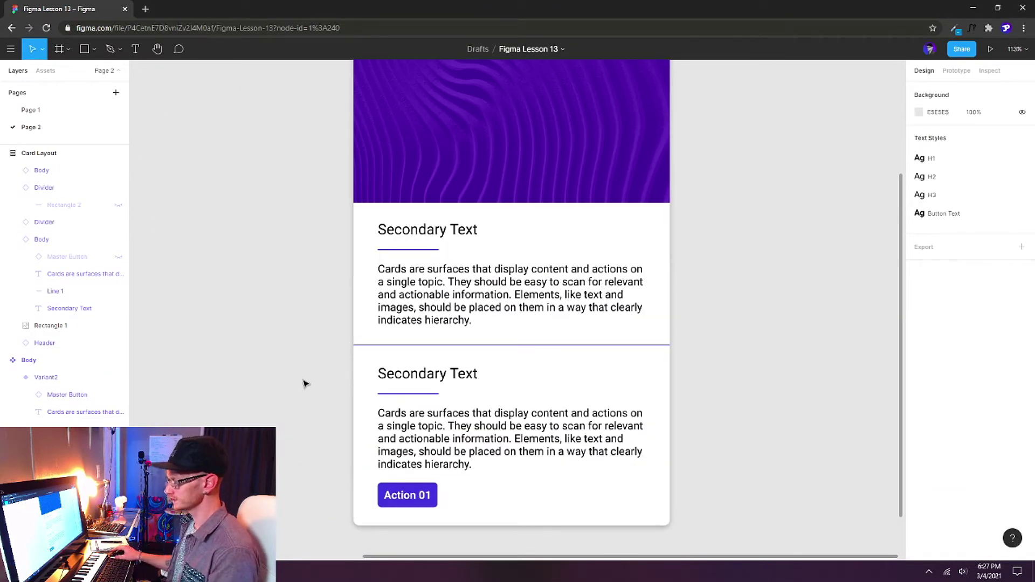
{"action": "scroll", "coordinate": [321, 388], "scroll_direction": "up", "scroll_amount": 3, "text": "ctrl"}
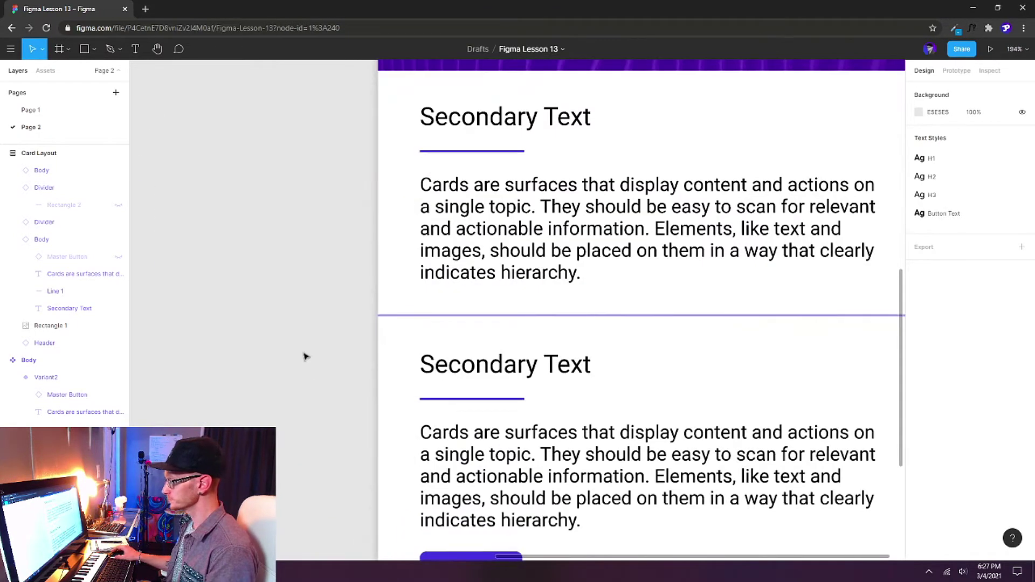
{"action": "scroll", "coordinate": [302, 356], "scroll_direction": "down", "scroll_amount": 2, "text": "ctrl"}
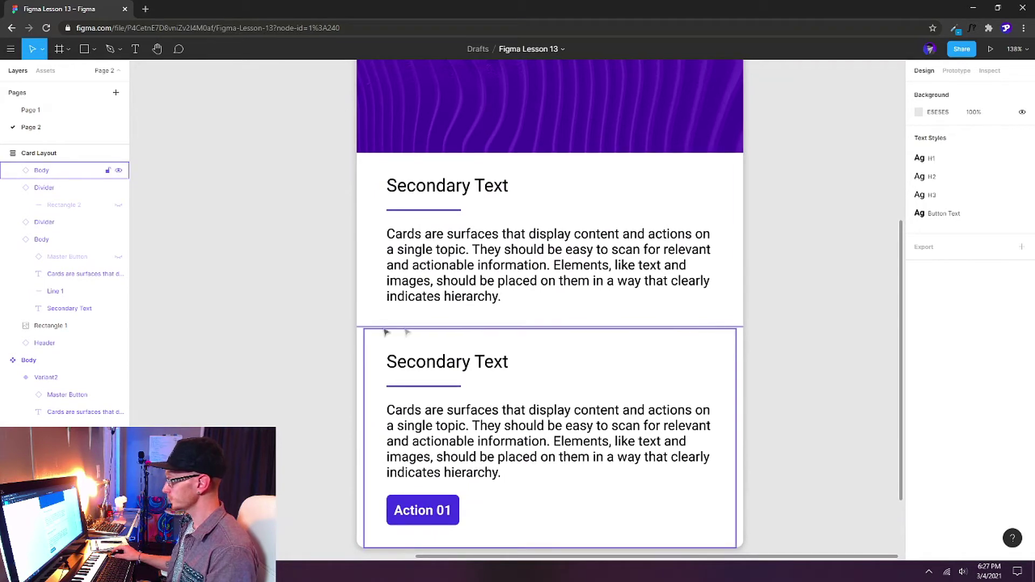
Set the Divider's horizontal resizing to Fill container so it spans the card
{"action": "left_click", "coordinate": [658, 326]}
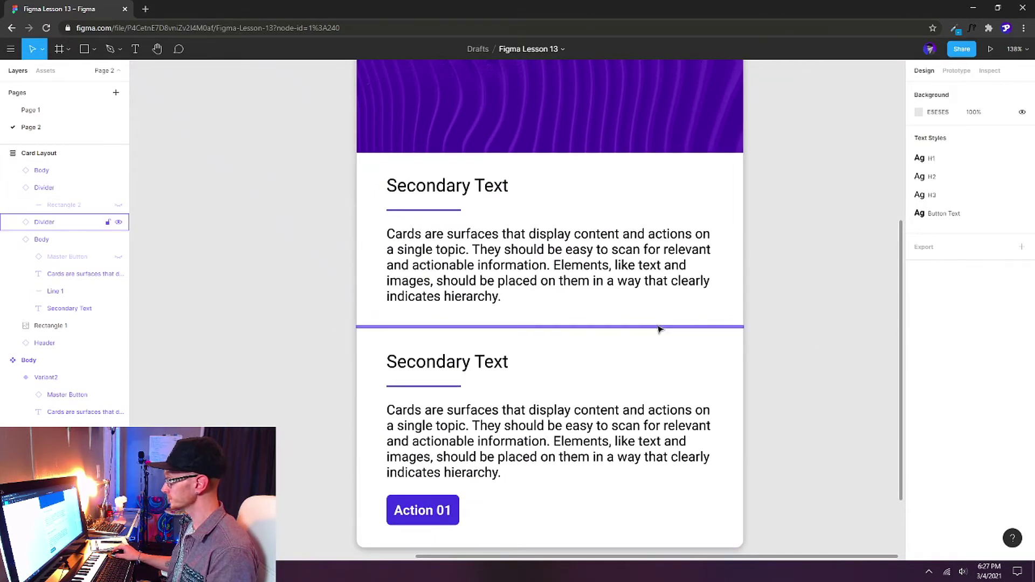
{"action": "left_click", "coordinate": [988, 359]}
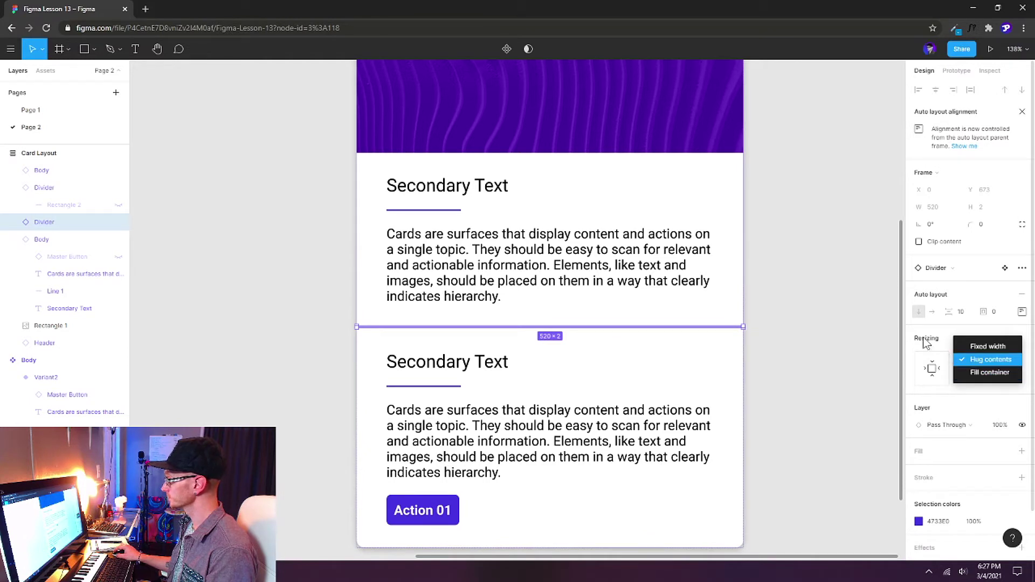
{"action": "left_click", "coordinate": [988, 373]}
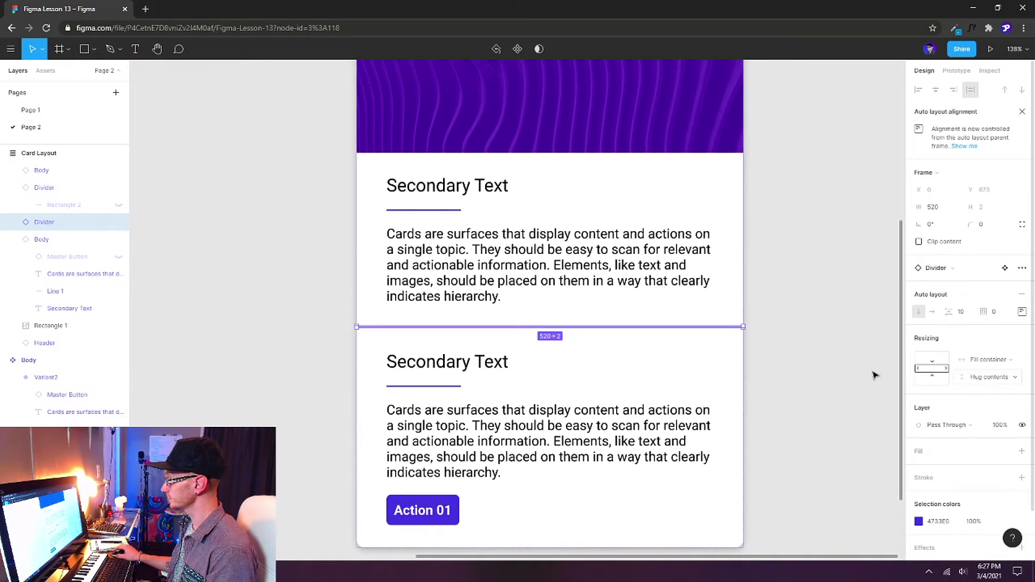
{"action": "left_click", "coordinate": [805, 330]}
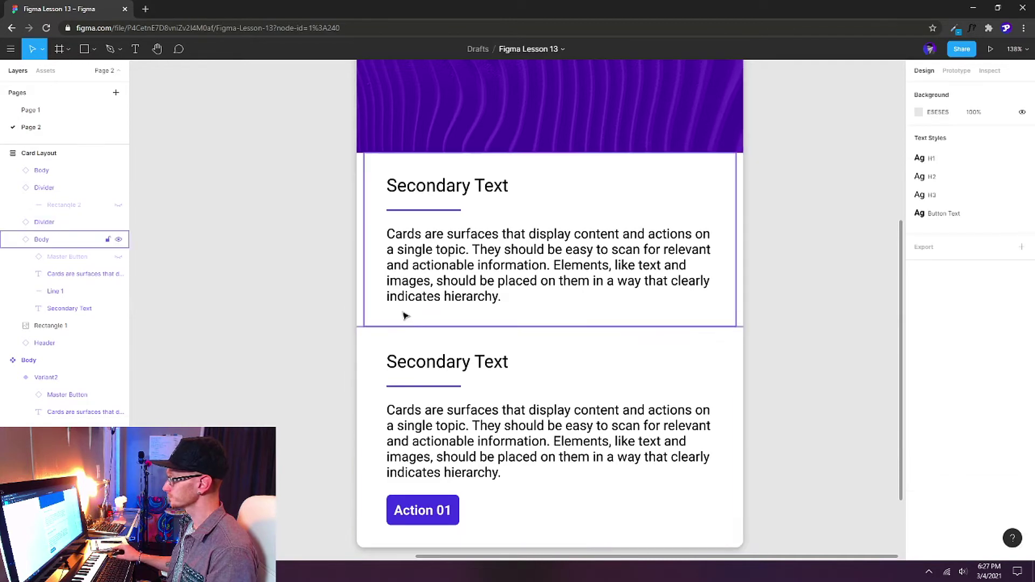
{"action": "scroll", "coordinate": [415, 315], "scroll_direction": "down", "scroll_amount": 4}
{"action": "scroll", "coordinate": [639, 203], "scroll_direction": "up", "scroll_amount": 2}
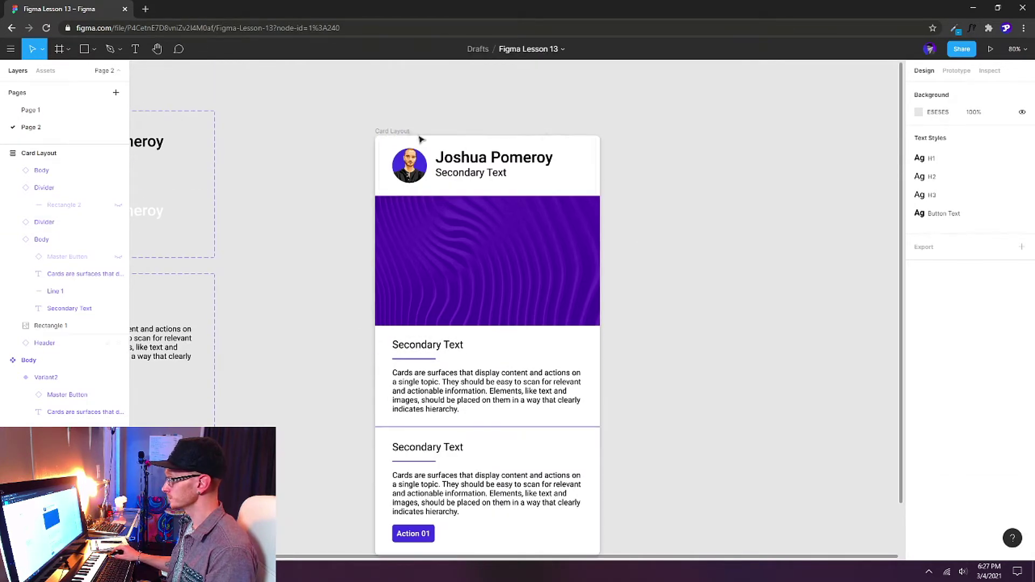
Test the Card Layout frame's resizing by dragging its width, then set the width to 500 (500×971)
{"action": "left_click", "coordinate": [395, 131]}
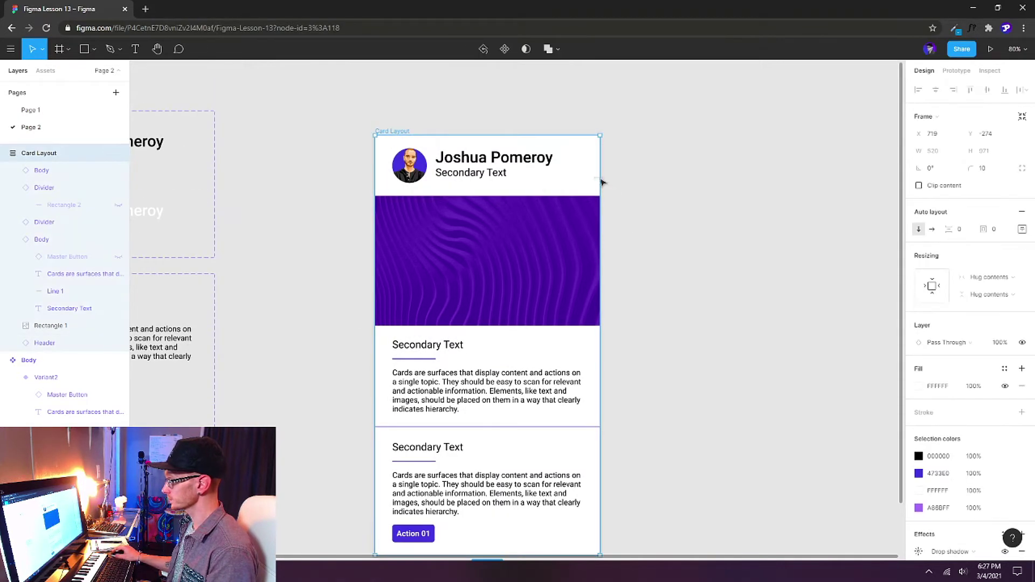
{"action": "mouse_move", "coordinate": [678, 184]}
{"action": "left_mouse_down"}
{"action": "mouse_move", "coordinate": [741, 162]}
{"action": "mouse_move", "coordinate": [900, 156]}
{"action": "mouse_move", "coordinate": [617, 140]}
{"action": "mouse_move", "coordinate": [819, 153]}
{"action": "mouse_move", "coordinate": [677, 160]}
{"action": "mouse_move", "coordinate": [787, 169]}
{"action": "mouse_move", "coordinate": [593, 165]}
{"action": "mouse_move", "coordinate": [683, 167]}
{"action": "left_mouse_up"}
{"action": "left_click_drag", "start_coordinate": [766, 169], "coordinate": [701, 191]}
{"action": "left_click", "coordinate": [944, 151]}
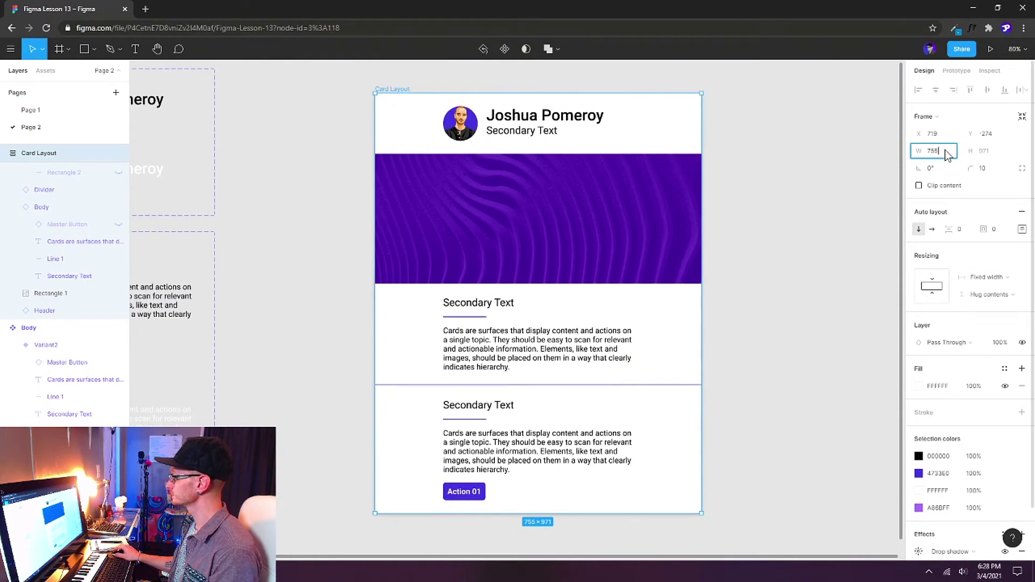
{"action": "type", "text": "500"}
{"action": "key", "text": "Return"}
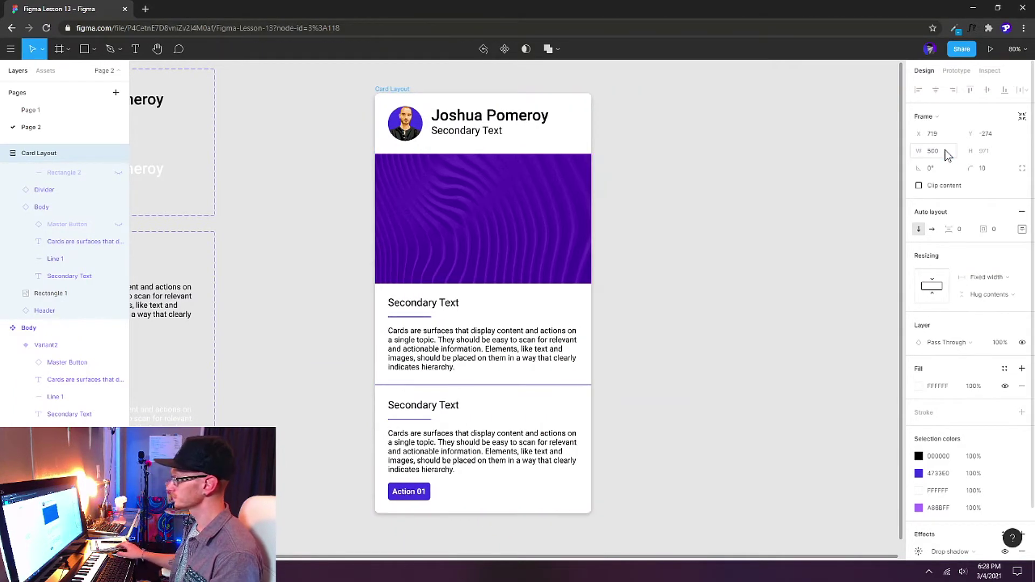
{"action": "scroll", "coordinate": [721, 316], "scroll_direction": "down", "scroll_amount": 3}
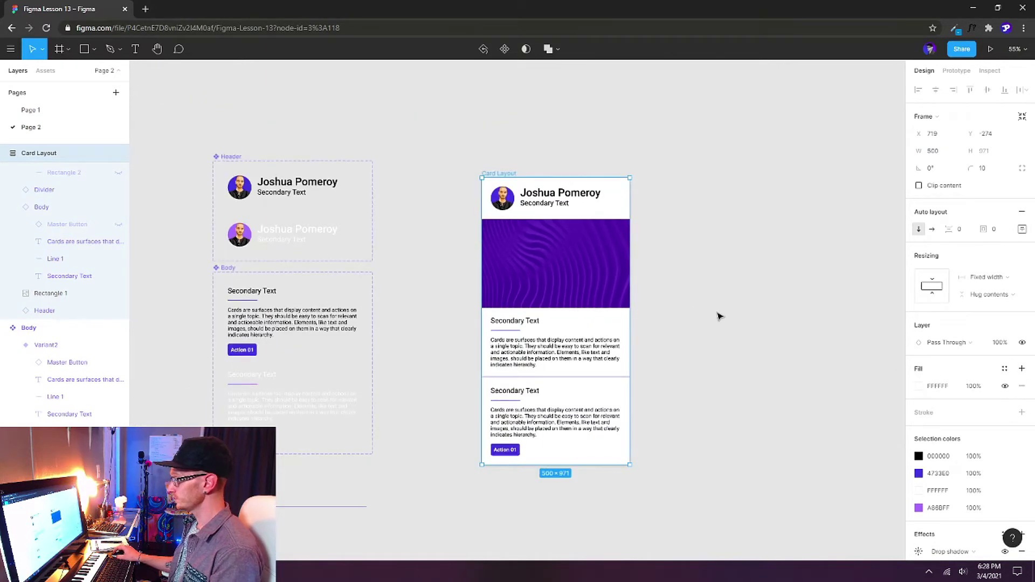
{"action": "left_click", "coordinate": [762, 298]}
Alt-drag the Card Layout frame twice to make two copies in a row, then select the middle card
{"action": "scroll", "coordinate": [628, 181], "scroll_direction": "right", "scroll_amount": 2}
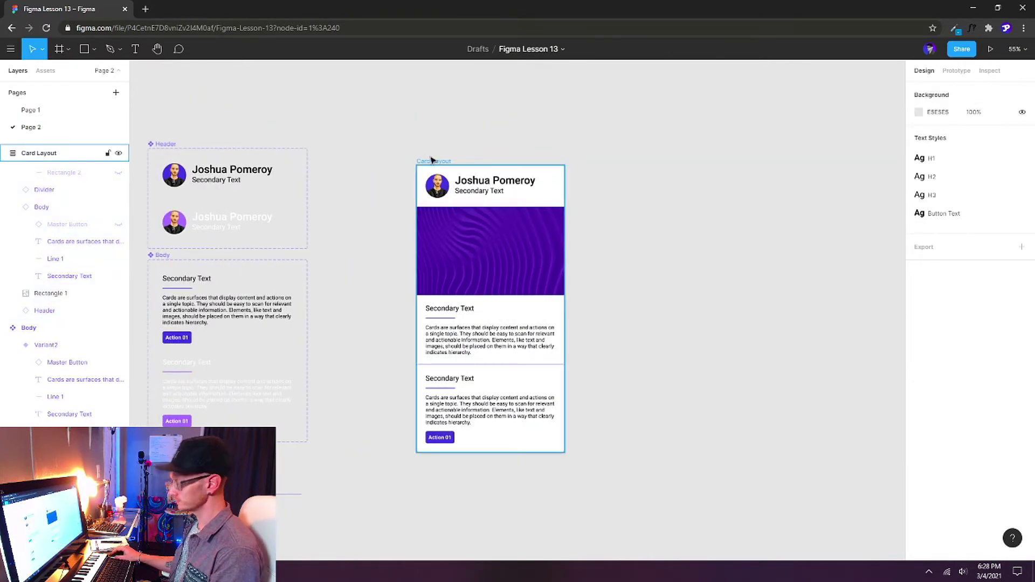
{"action": "left_click_drag", "start_coordinate": [431, 160], "coordinate": [621, 162]}
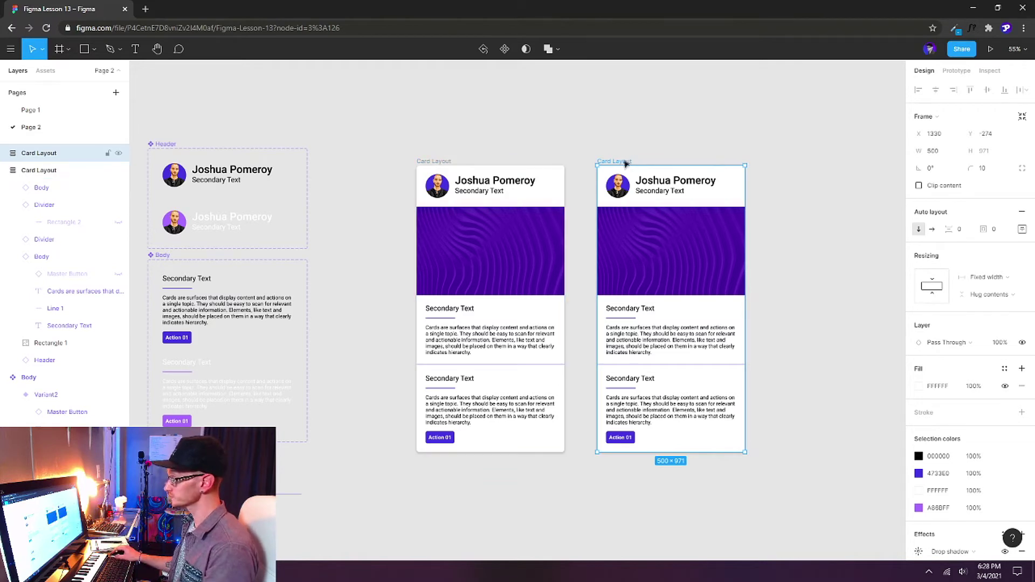
{"action": "left_click_drag", "start_coordinate": [660, 163], "coordinate": [806, 162]}
{"action": "scroll", "coordinate": [593, 133], "scroll_direction": "down", "scroll_amount": 1}
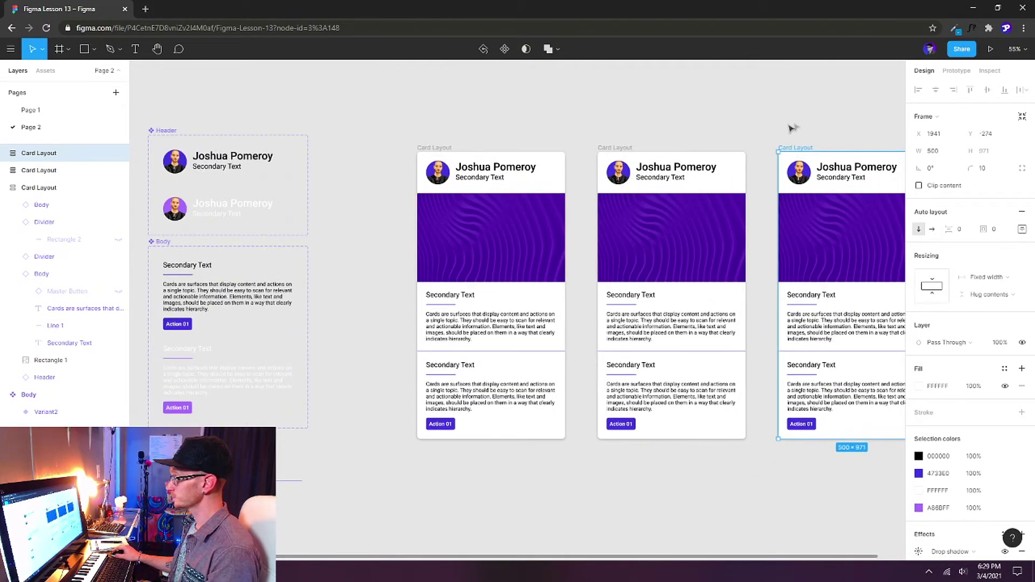
{"action": "left_click_drag", "start_coordinate": [728, 133], "coordinate": [602, 141]}
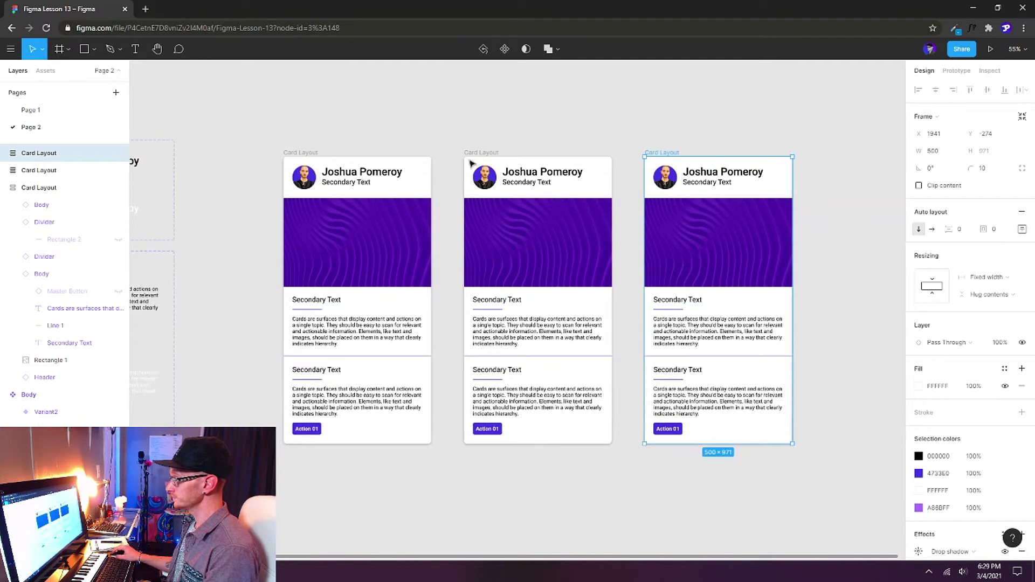
{"action": "left_click", "coordinate": [488, 153]}
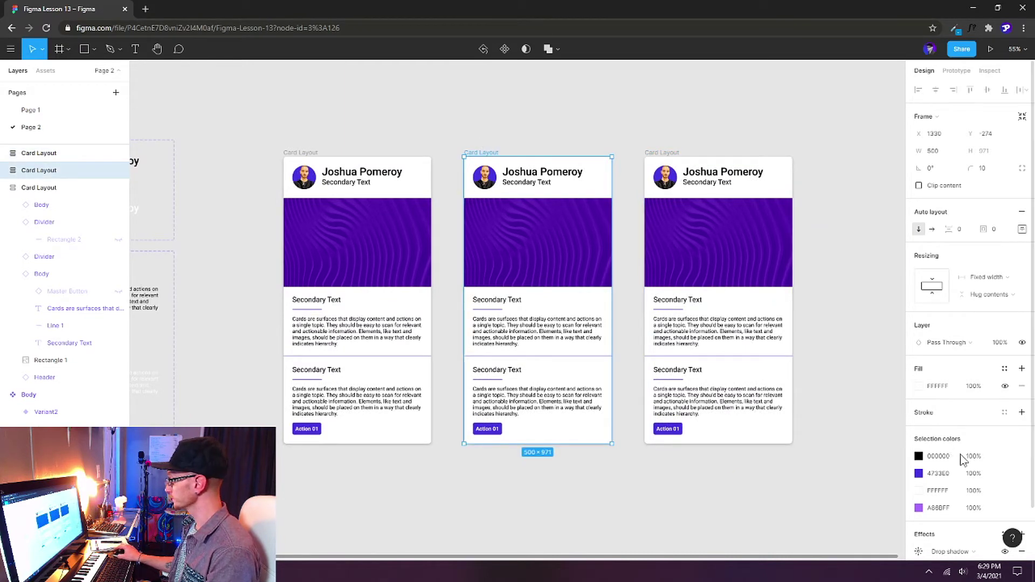
{"action": "left_click", "coordinate": [918, 491]}
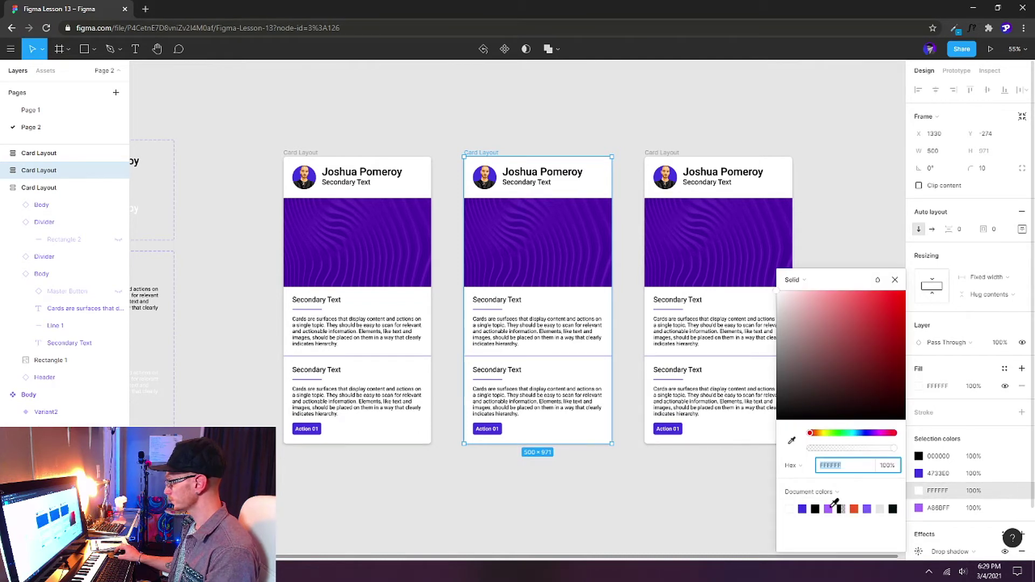
Change the middle card's white fill to black, then shift it to dark teal 001011
{"action": "left_click", "coordinate": [816, 507]}
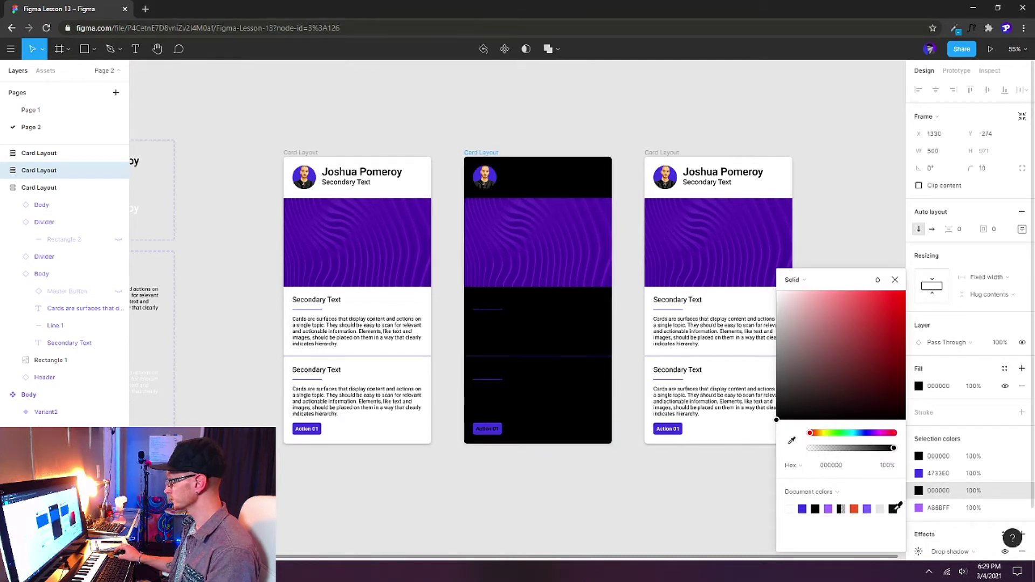
{"action": "left_click", "coordinate": [893, 508]}
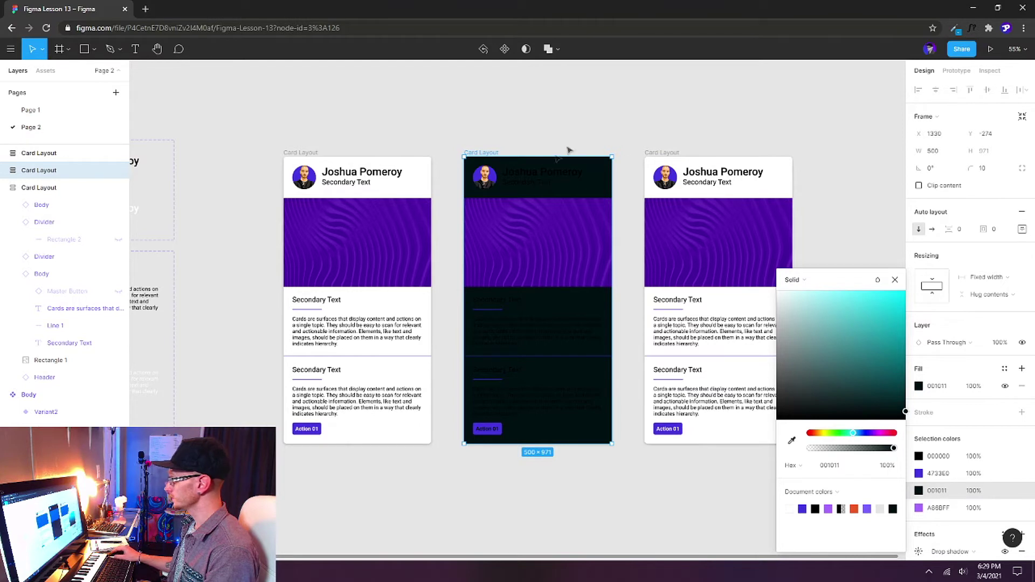
{"action": "left_click", "coordinate": [532, 173]}
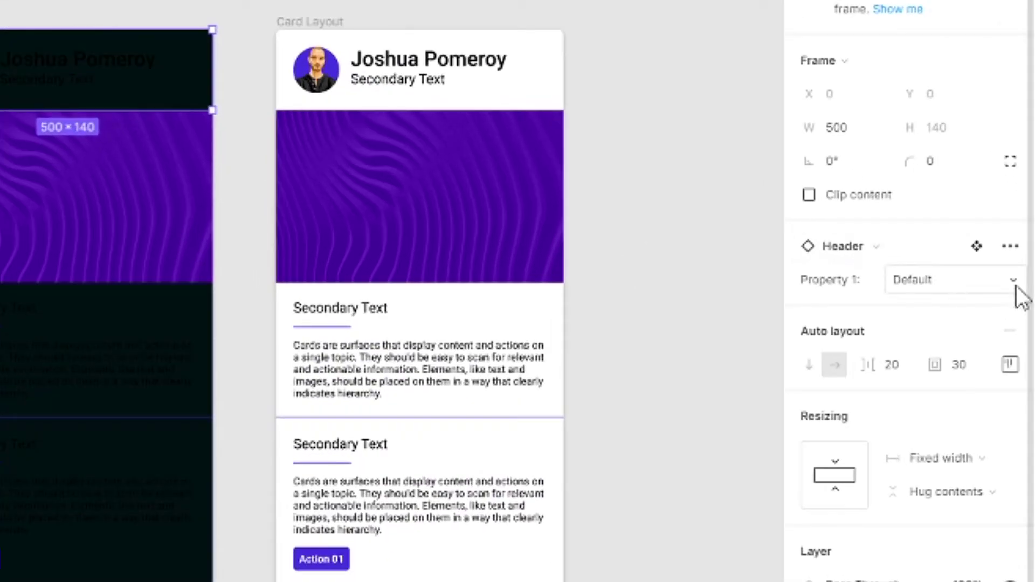
Switch the middle card's header instance to its Variant2 light-text look
{"action": "left_click", "coordinate": [1015, 286]}
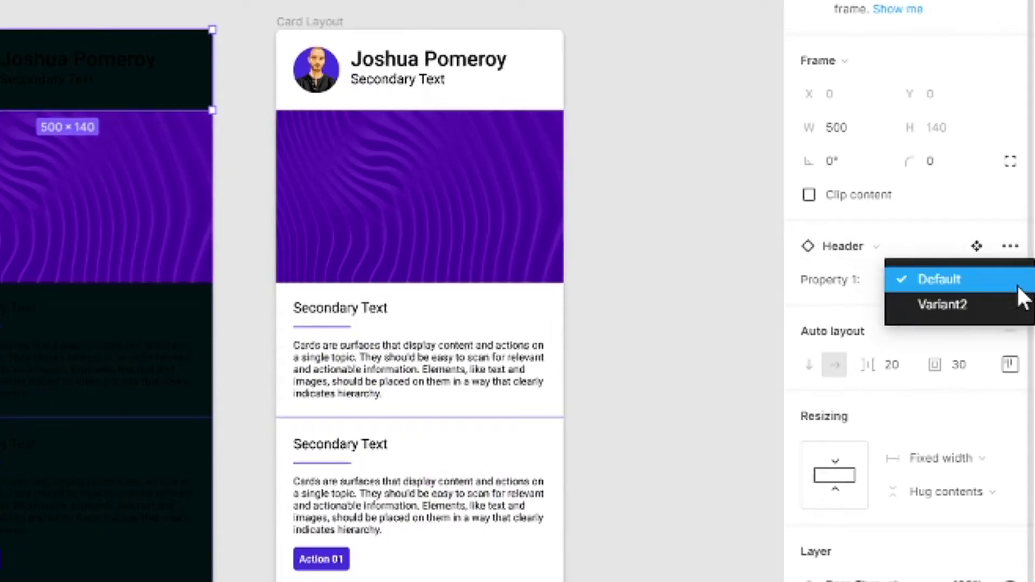
{"action": "left_click", "coordinate": [961, 310]}
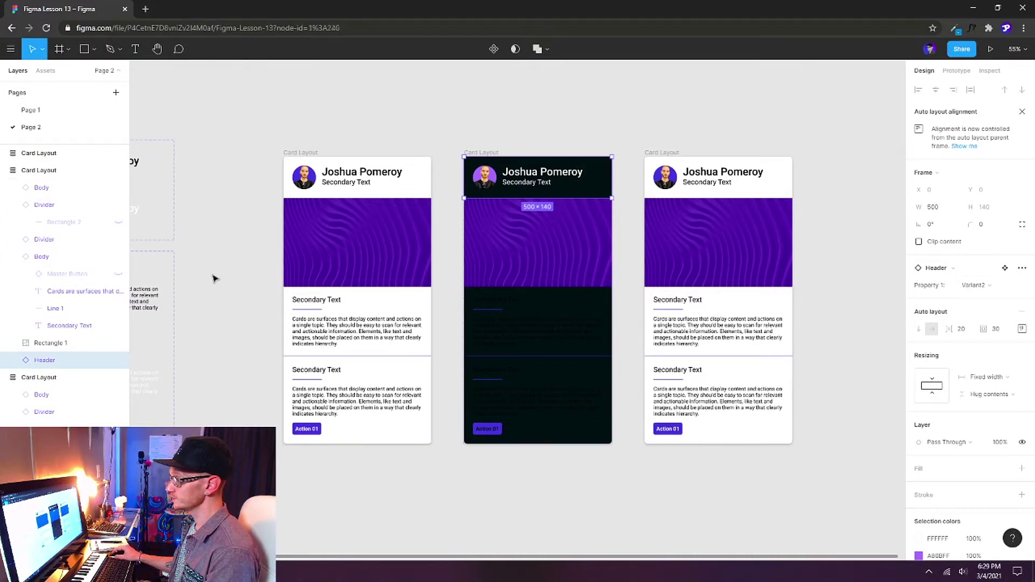
{"action": "left_click", "coordinate": [212, 277]}
Rename the Variant2 property value of the Header and Body components to 'Dark Theme'
{"action": "scroll", "coordinate": [288, 259], "scroll_direction": "left", "scroll_amount": 5}
{"action": "left_click", "coordinate": [304, 204]}
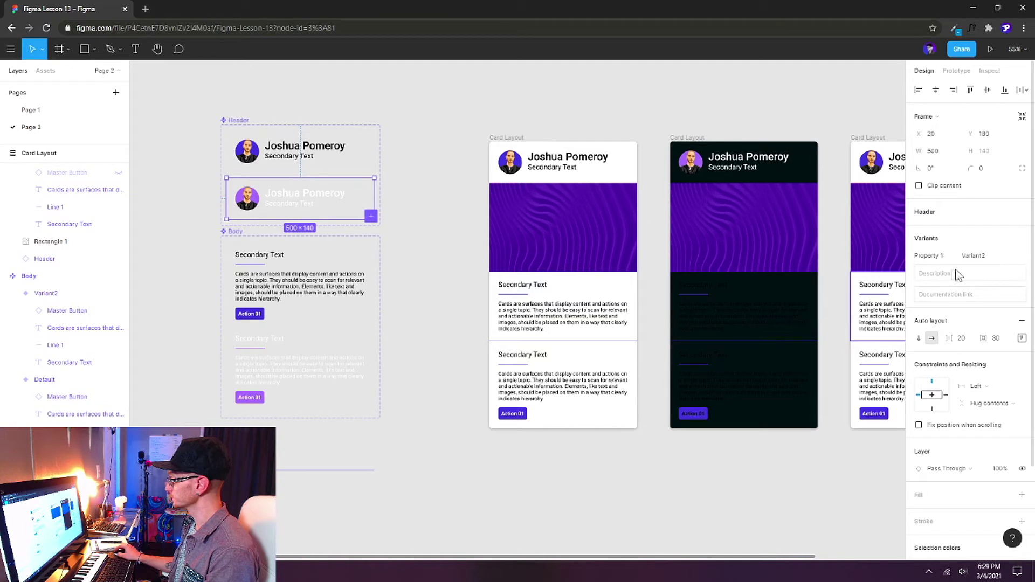
{"action": "left_click", "coordinate": [1003, 262]}
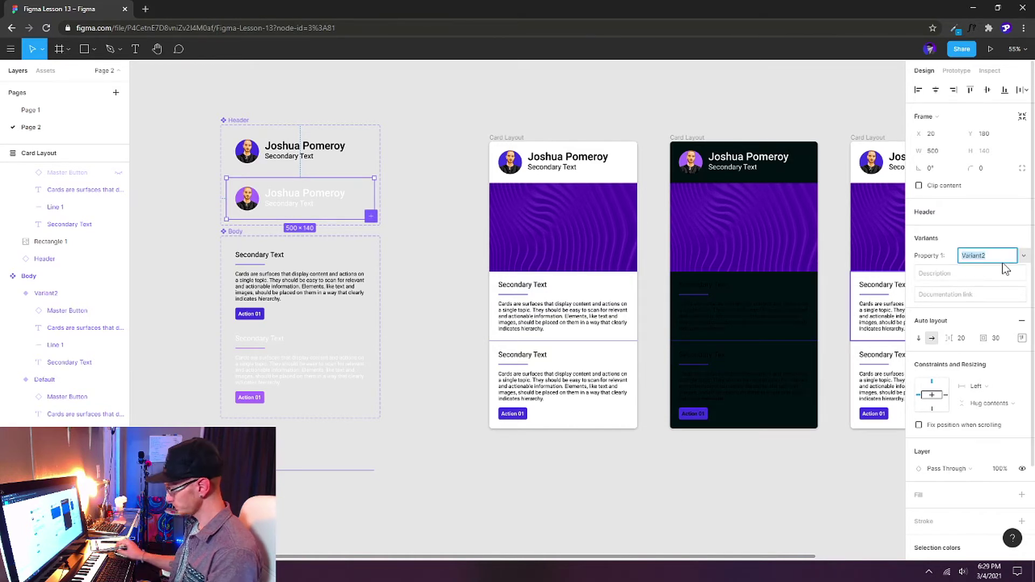
{"action": "type", "text": "Dark Theme"}
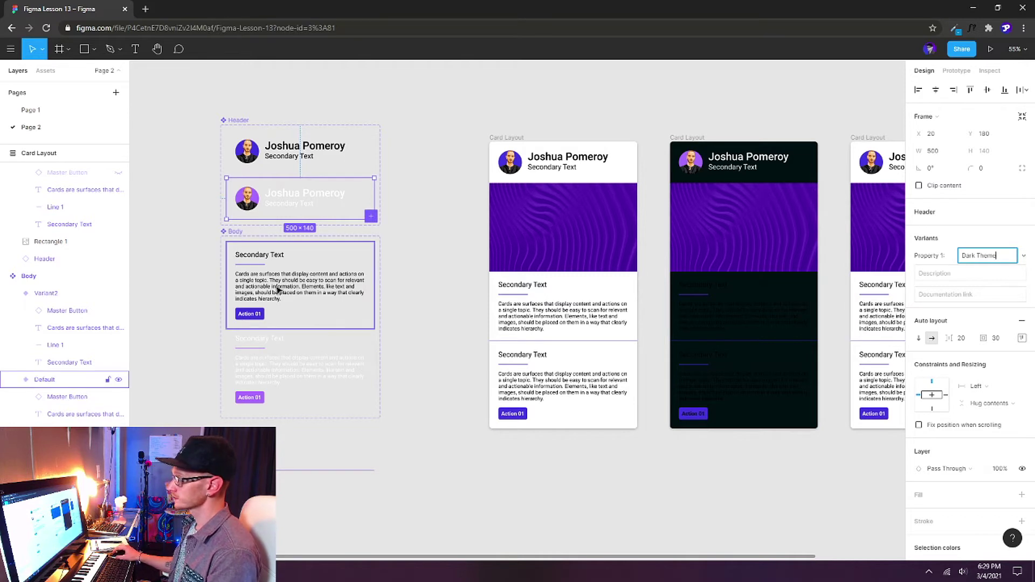
{"action": "left_click", "coordinate": [305, 377]}
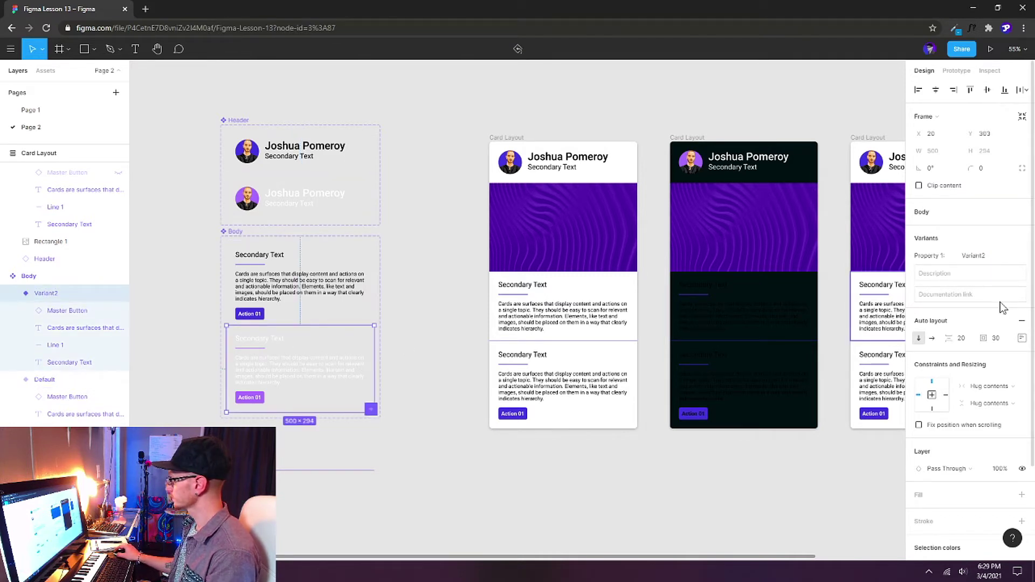
{"action": "left_click", "coordinate": [993, 263]}
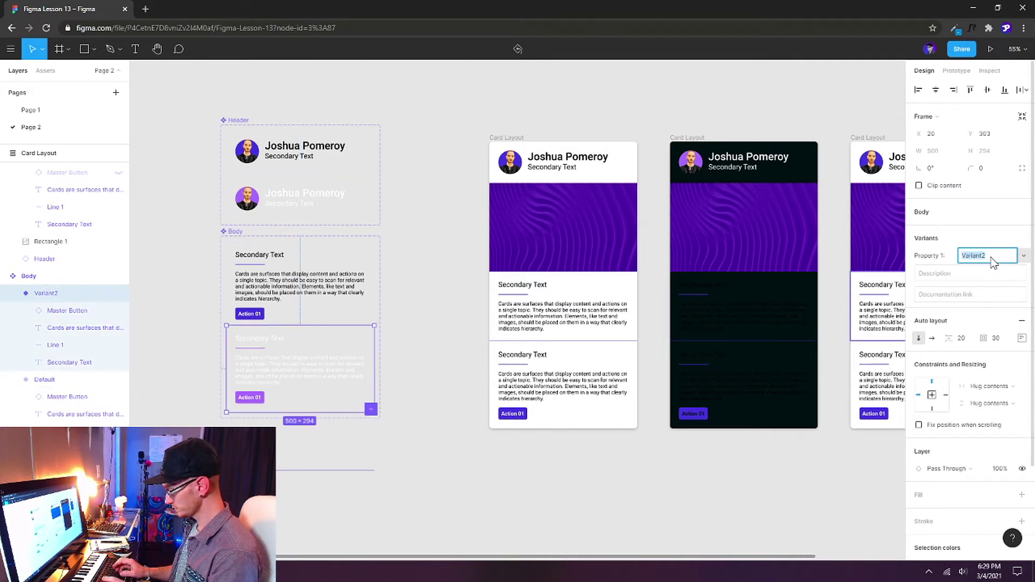
{"action": "type", "text": "Dark Theme"}
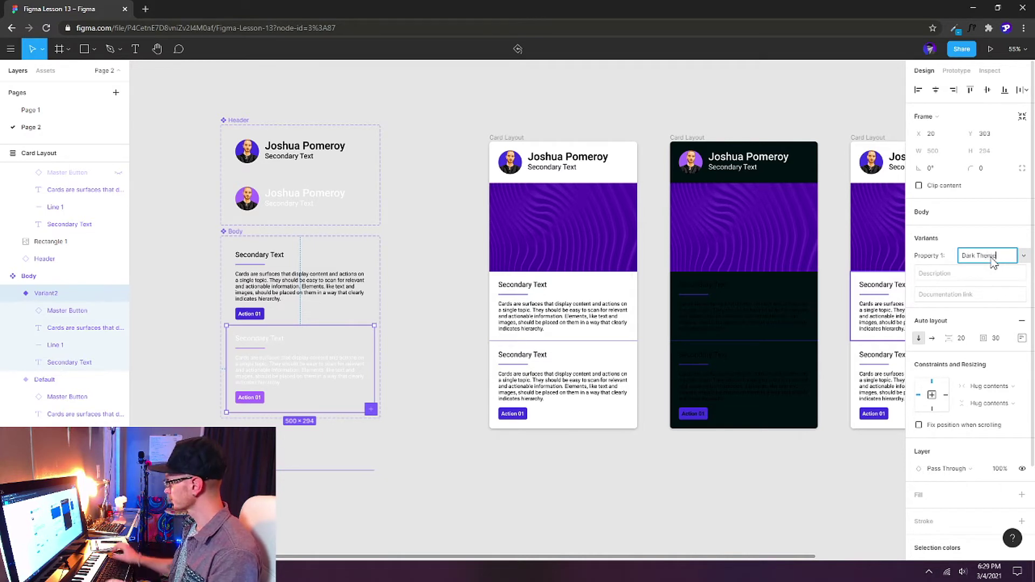
{"action": "key", "text": "Return"}
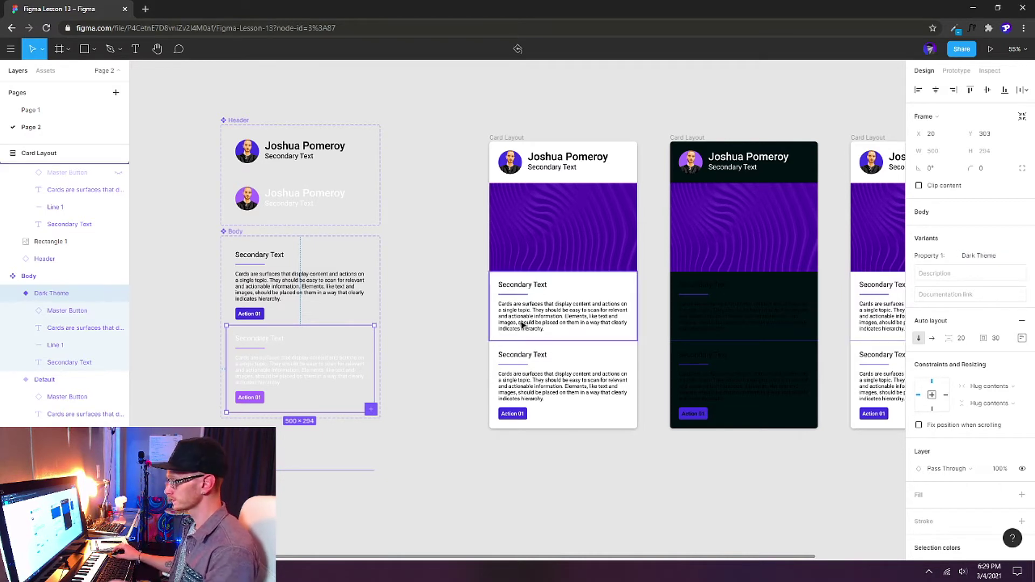
{"action": "left_click", "coordinate": [418, 284]}
Set the middle card's upper and lower Body instances to the Dark Theme variant
{"action": "left_click", "coordinate": [754, 305]}
{"action": "left_click", "coordinate": [1009, 292]}
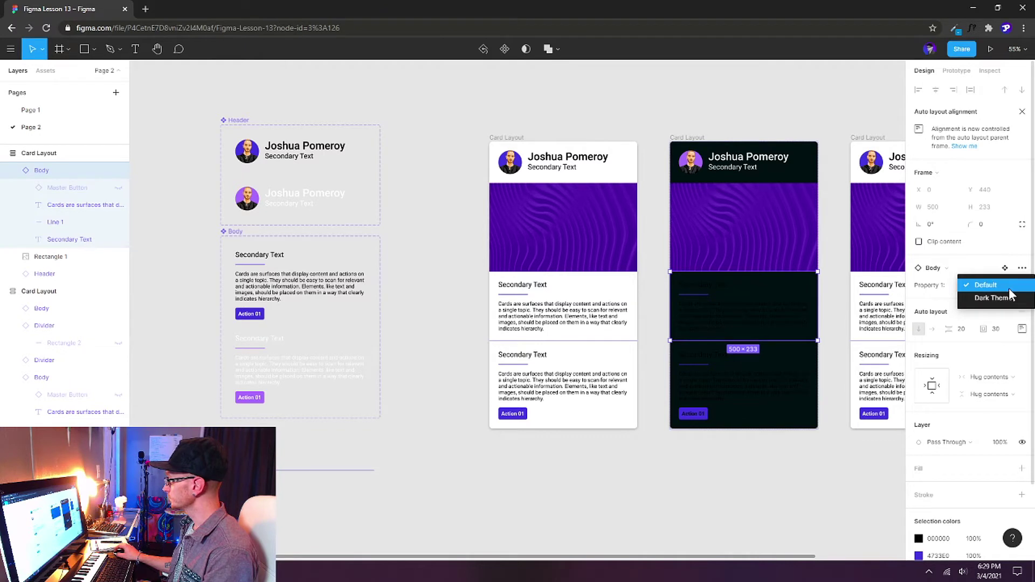
{"action": "left_click", "coordinate": [1006, 297]}
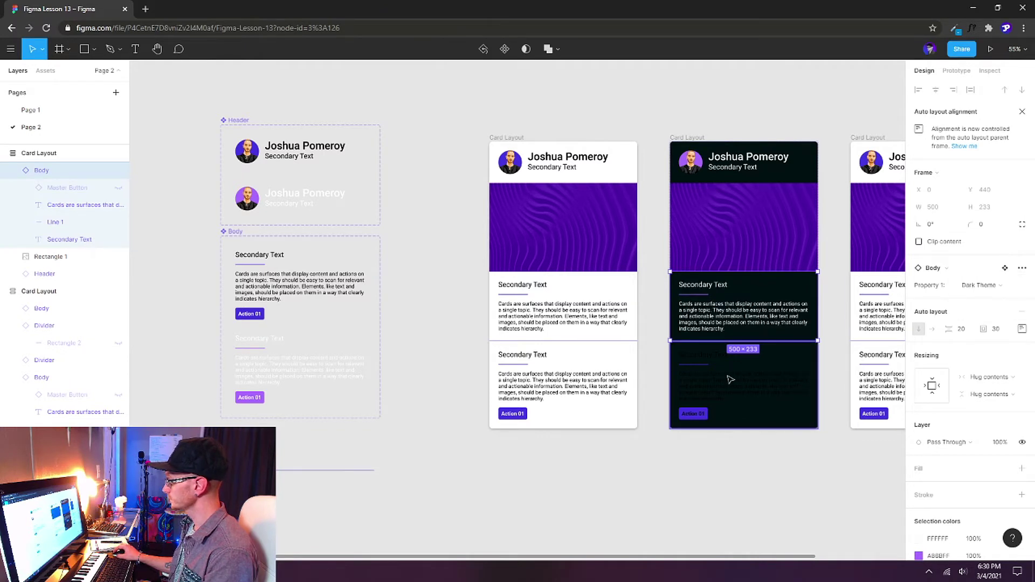
{"action": "left_click", "coordinate": [731, 379]}
{"action": "left_click", "coordinate": [984, 285]}
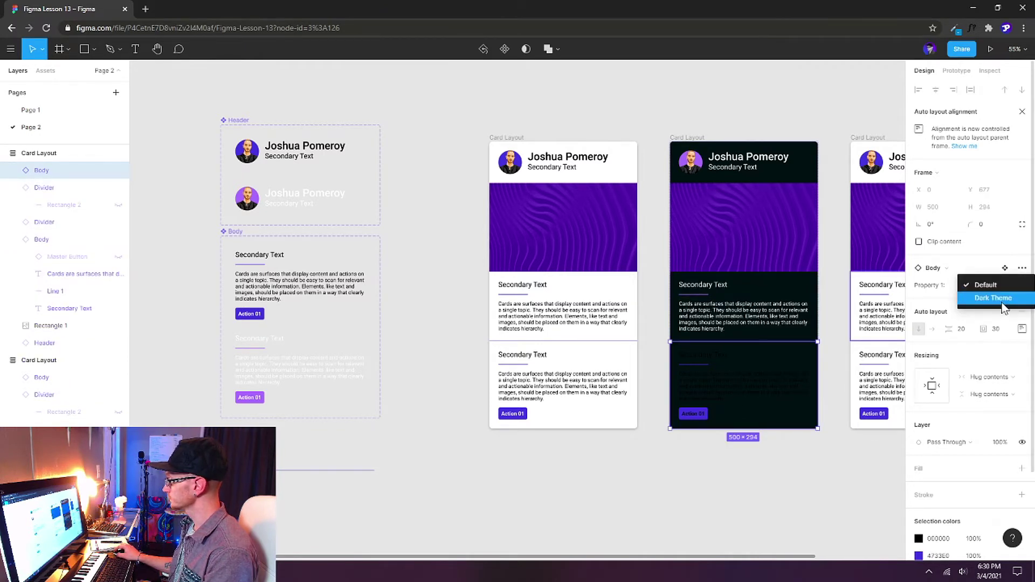
{"action": "left_click", "coordinate": [1002, 302]}
{"action": "left_click", "coordinate": [723, 495]}
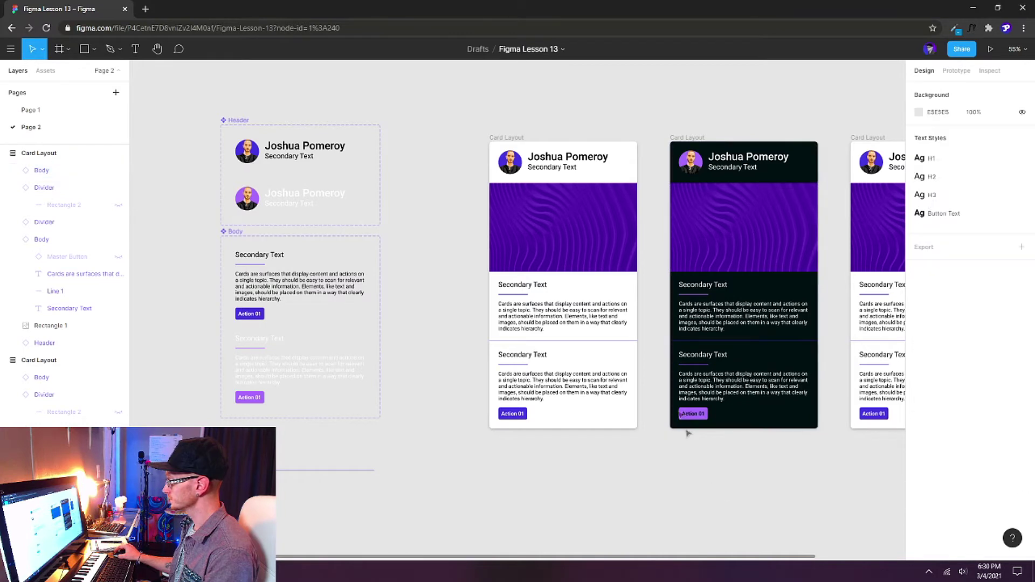
{"action": "scroll", "coordinate": [255, 403], "scroll_direction": "right", "scroll_amount": 5}
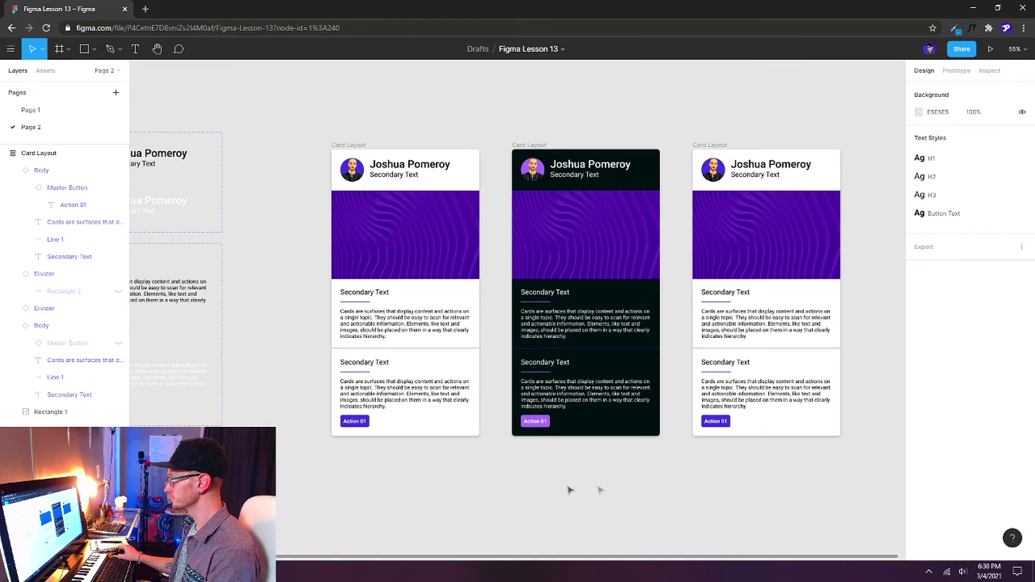
{"action": "scroll", "coordinate": [437, 490], "scroll_direction": "up", "scroll_amount": 3}
{"action": "left_click_drag", "start_coordinate": [527, 395], "coordinate": [493, 394]}
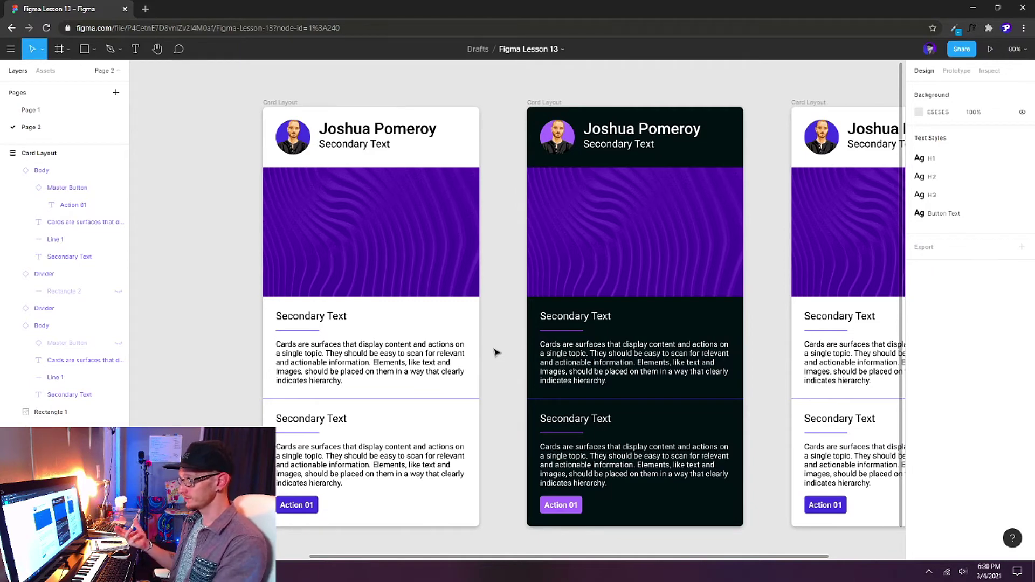
Select the avatar circle in the right-hand card's header
{"action": "scroll", "coordinate": [495, 353], "scroll_direction": "right", "scroll_amount": 5}
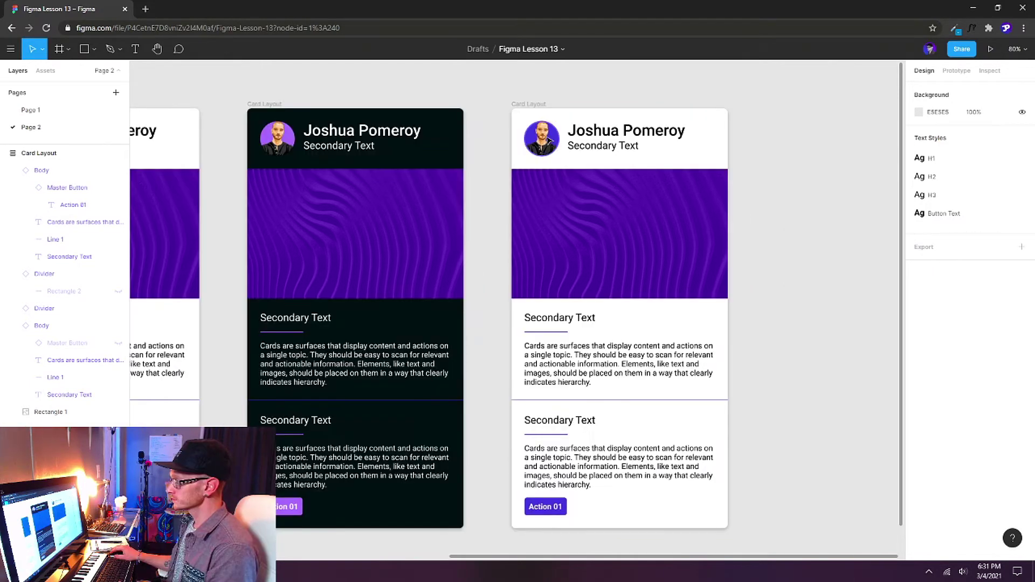
{"action": "double_click", "coordinate": [553, 140]}
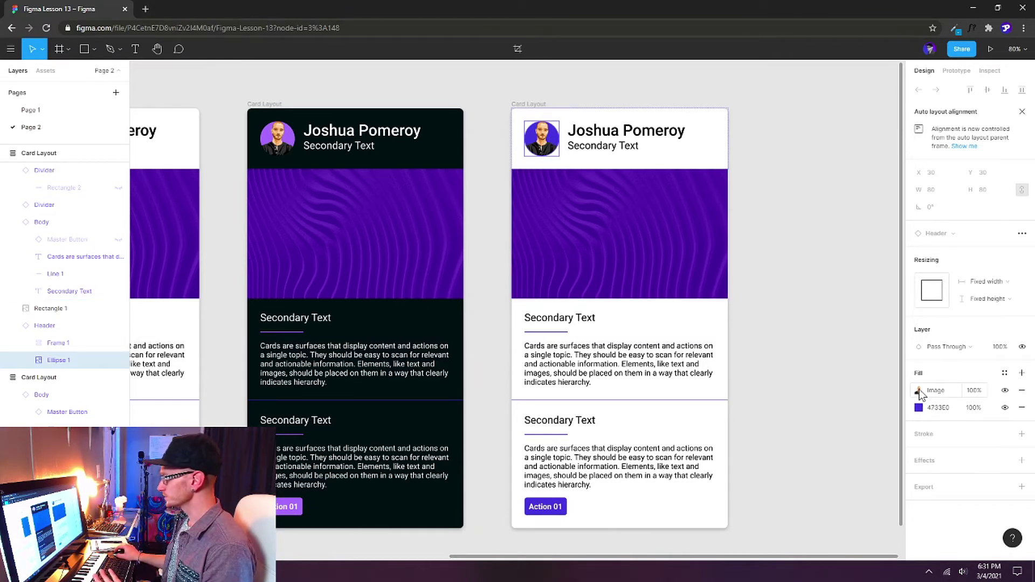
{"action": "left_click", "coordinate": [785, 248]}
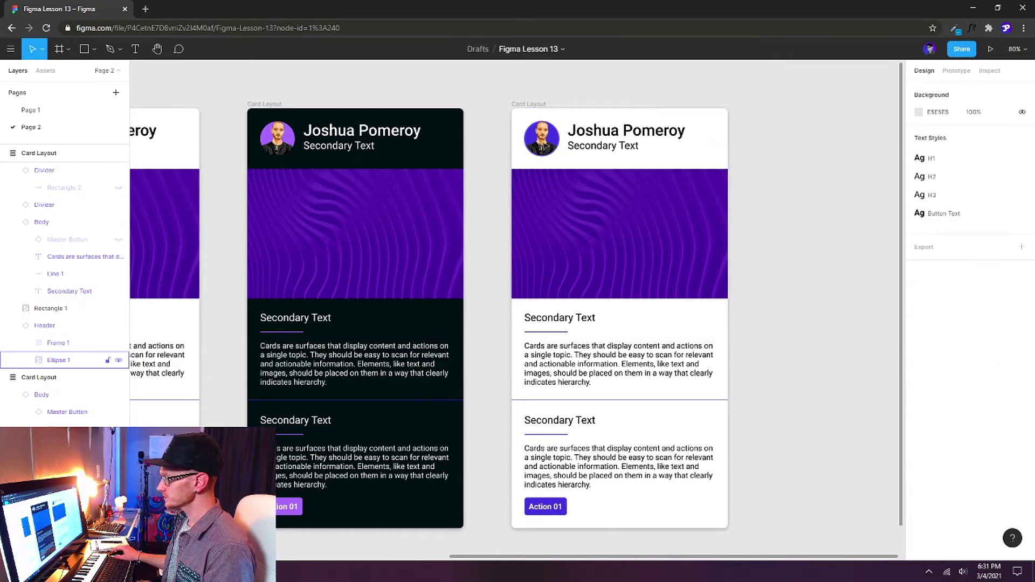
{"action": "double_click", "coordinate": [545, 146]}
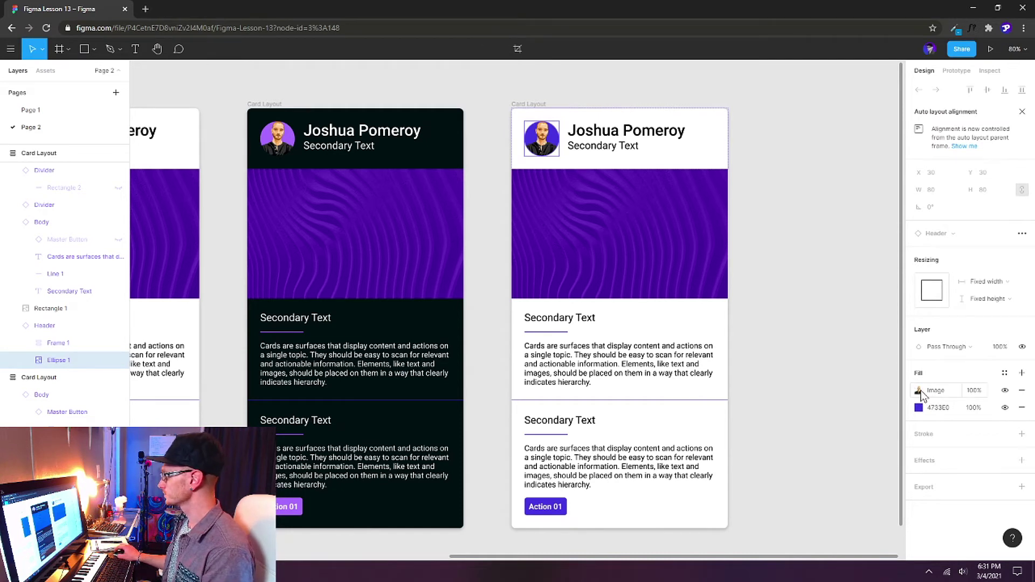
{"action": "left_click", "coordinate": [785, 215]}
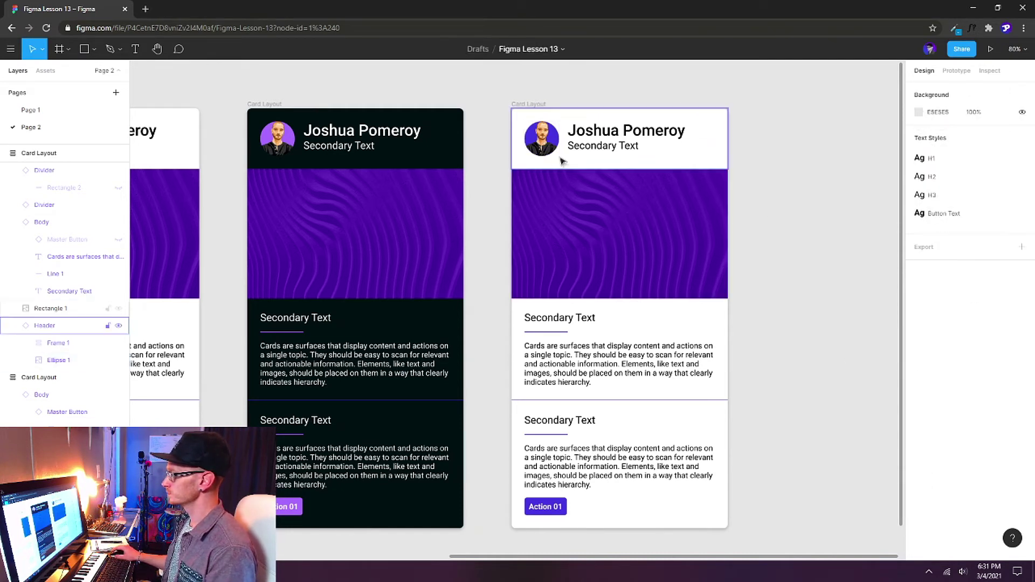
{"action": "double_click", "coordinate": [551, 145]}
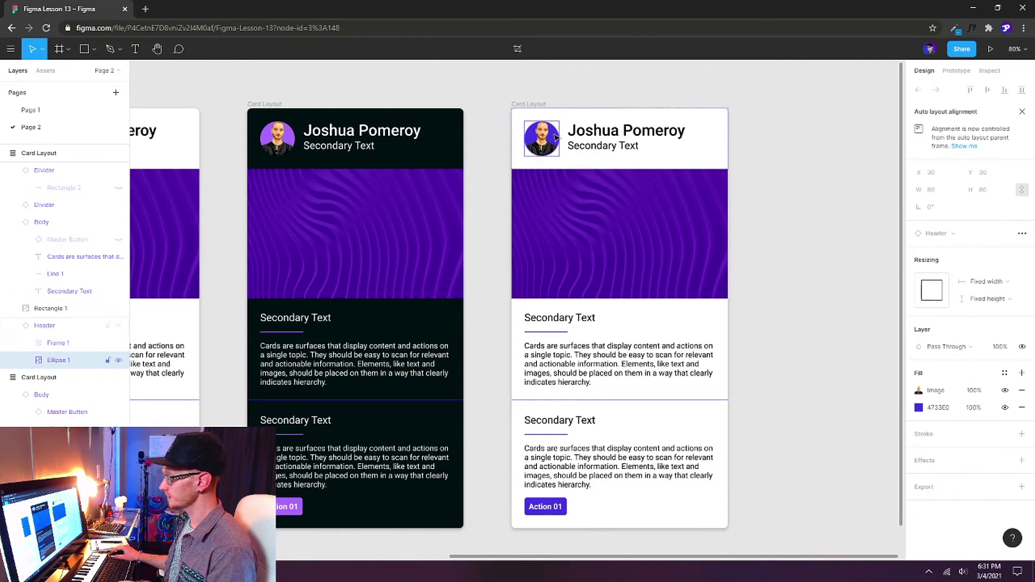
Replace the avatar's image fill with the cartoon portrait from the Google Drawings folder
{"action": "left_click", "coordinate": [919, 391]}
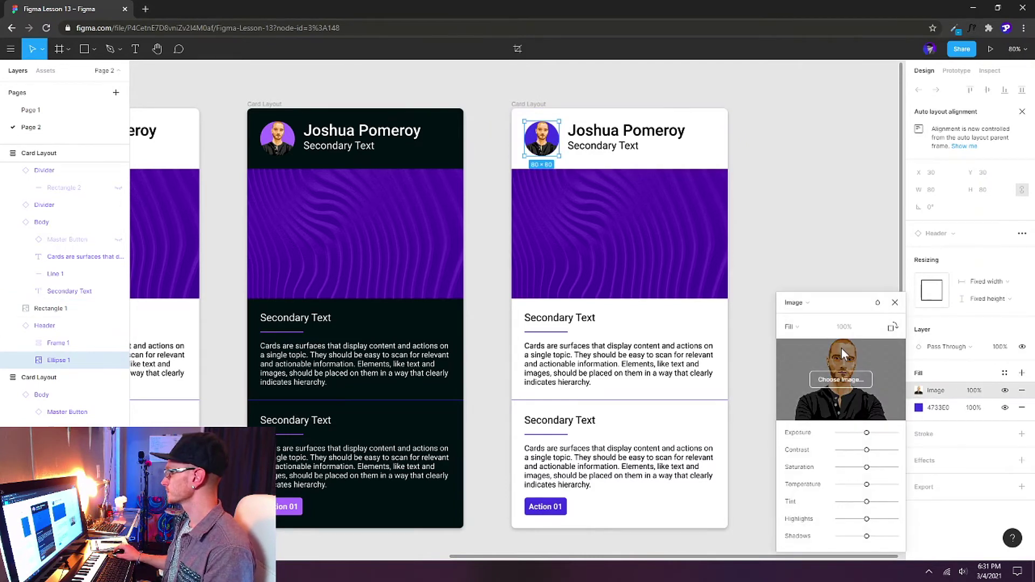
{"action": "left_click", "coordinate": [852, 384]}
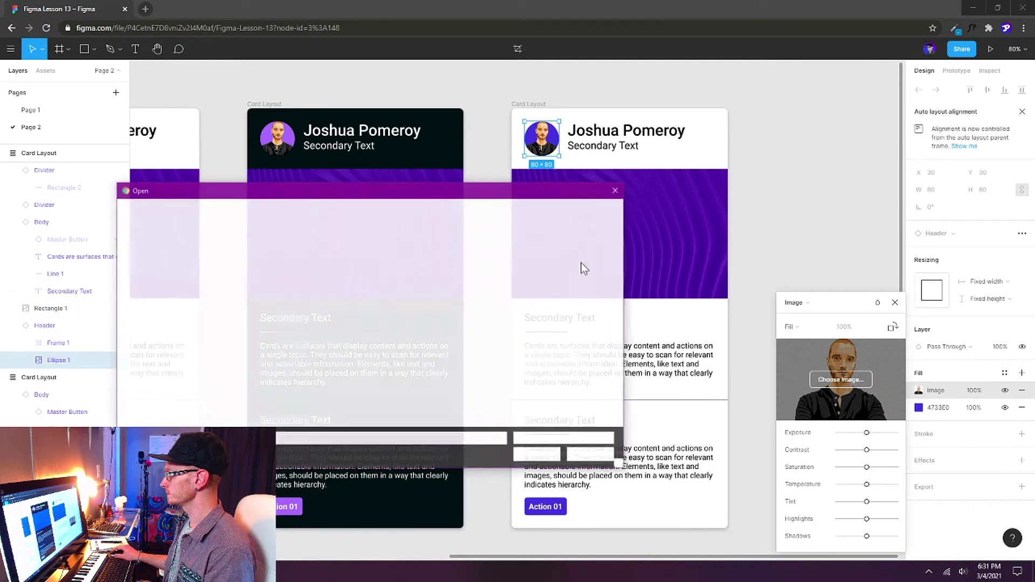
{"action": "left_click", "coordinate": [275, 209]}
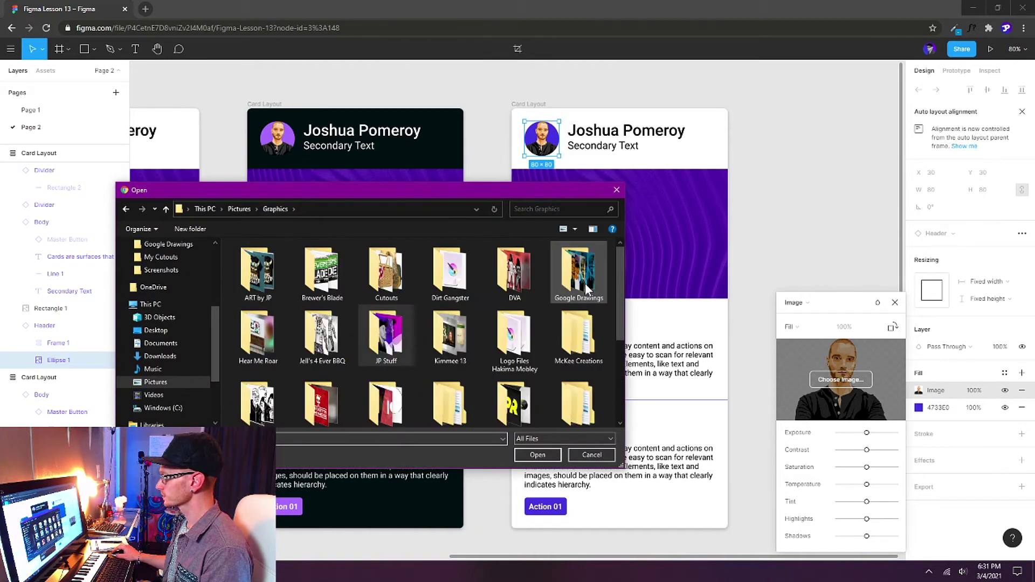
{"action": "double_click", "coordinate": [578, 273]}
{"action": "scroll", "coordinate": [454, 330], "scroll_direction": "down", "scroll_amount": 2}
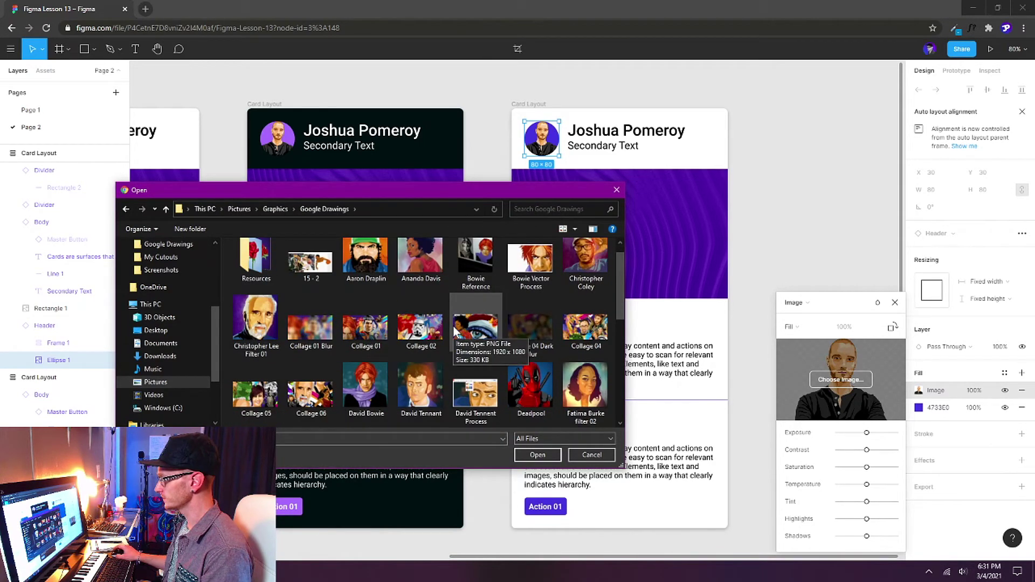
{"action": "scroll", "coordinate": [426, 302], "scroll_direction": "down", "scroll_amount": 4}
{"action": "left_click", "coordinate": [421, 267]}
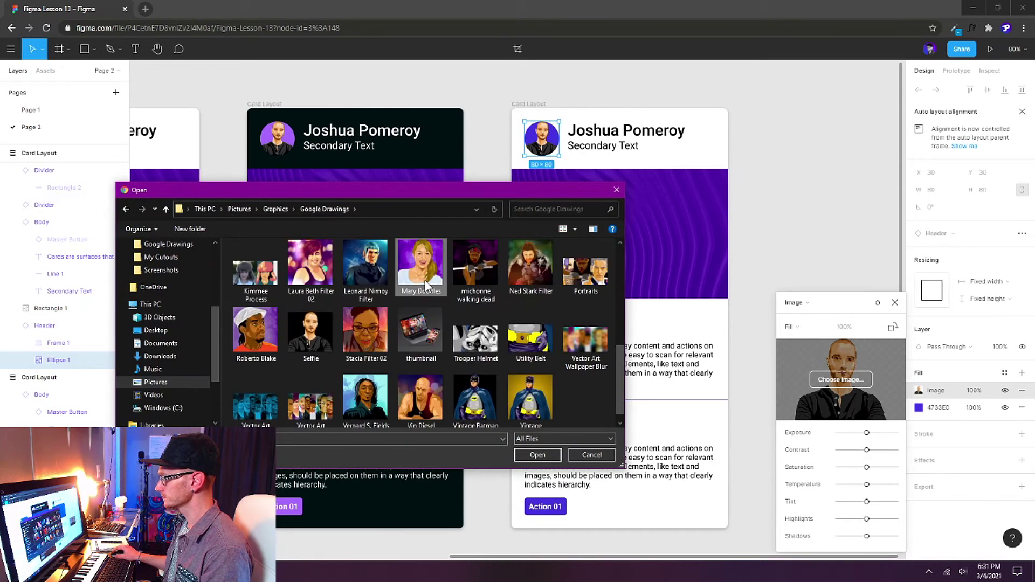
{"action": "left_click", "coordinate": [542, 455]}
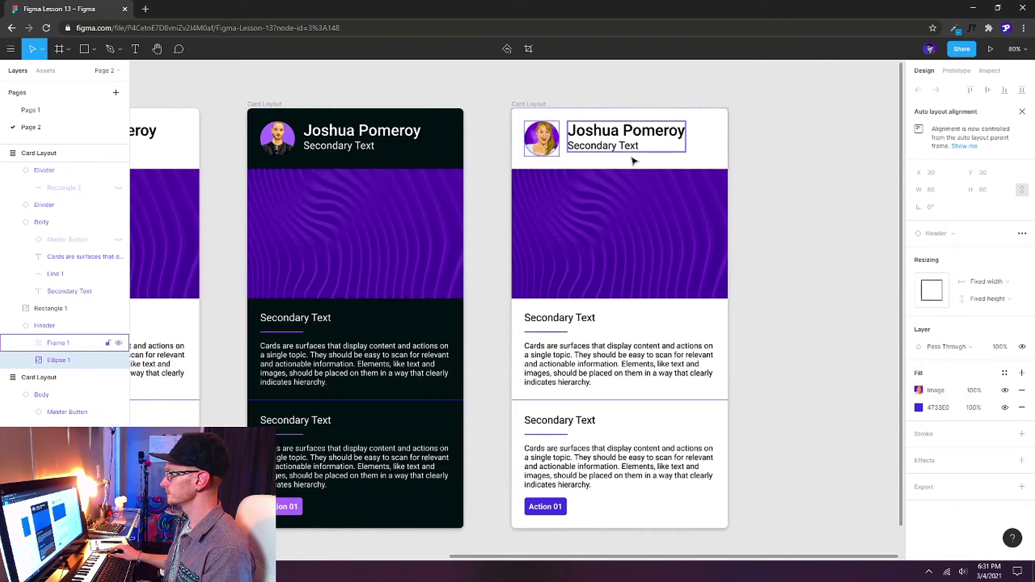
Replace the right card's header name with the new author's name and its subtitle with 'Blog'
{"action": "double_click", "coordinate": [602, 132]}
{"action": "double_click", "coordinate": [613, 138]}
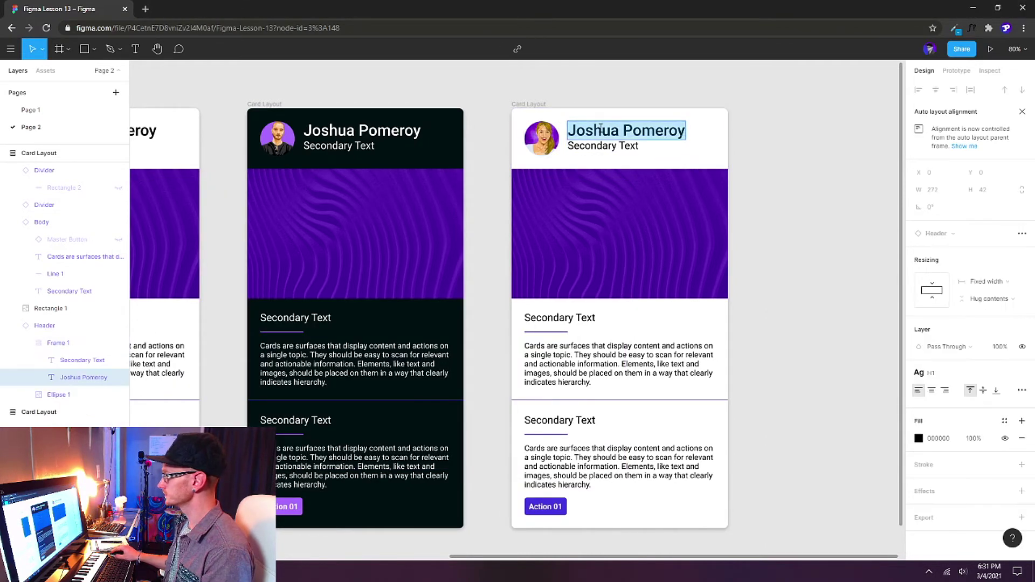
{"action": "type", "text": "Mary Doodles"}
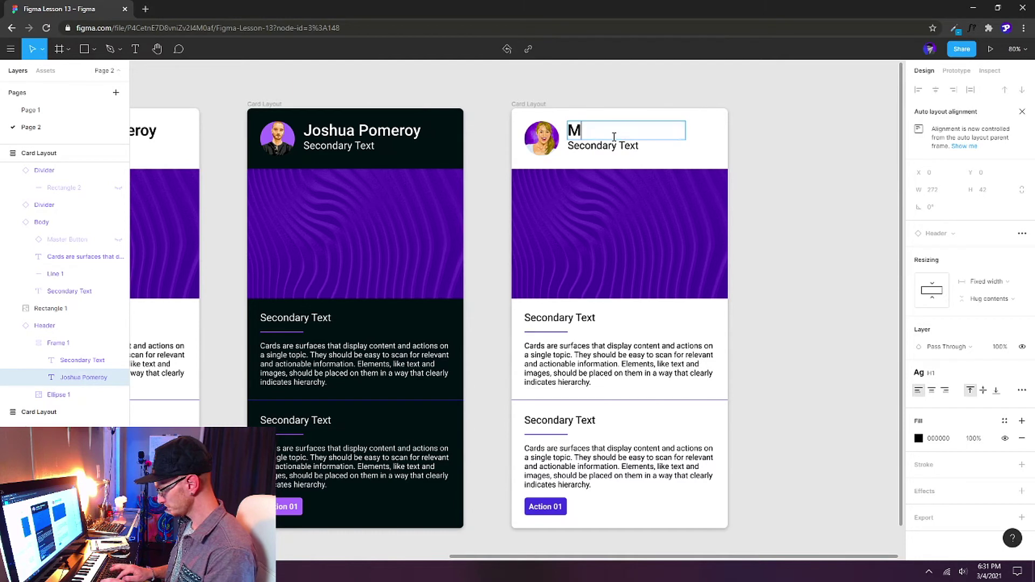
{"action": "left_click", "coordinate": [610, 145]}
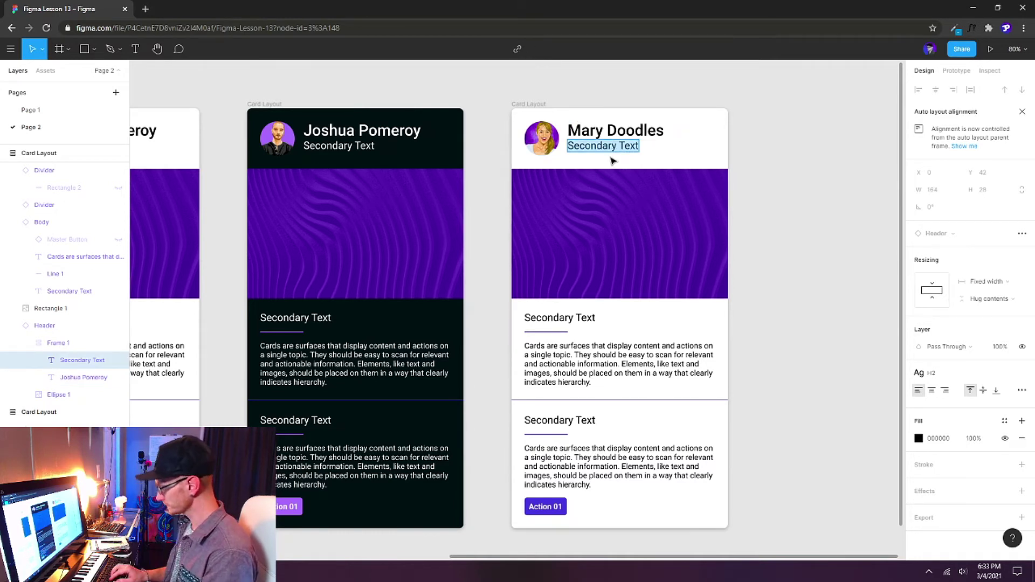
{"action": "type", "text": "Blog"}
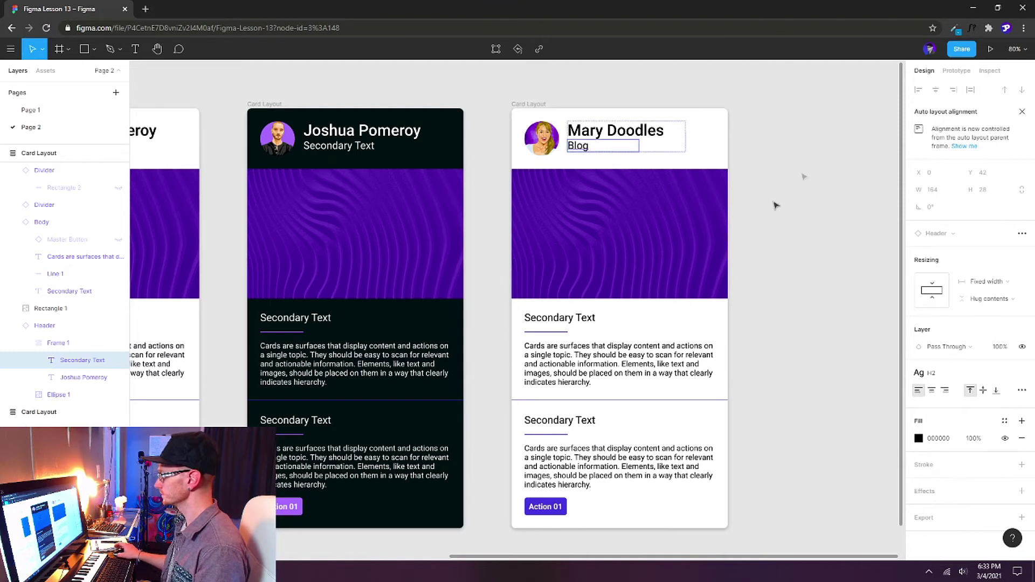
{"action": "left_click", "coordinate": [818, 156]}
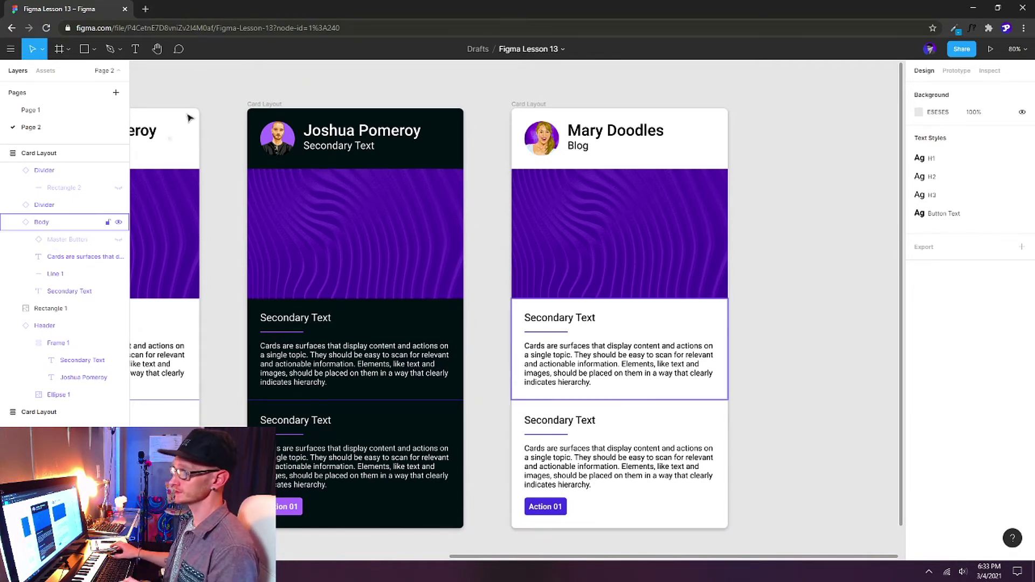
Show the Assets tab and duplicate the right card's upper Body section with Ctrl+D
{"action": "left_click", "coordinate": [46, 71]}
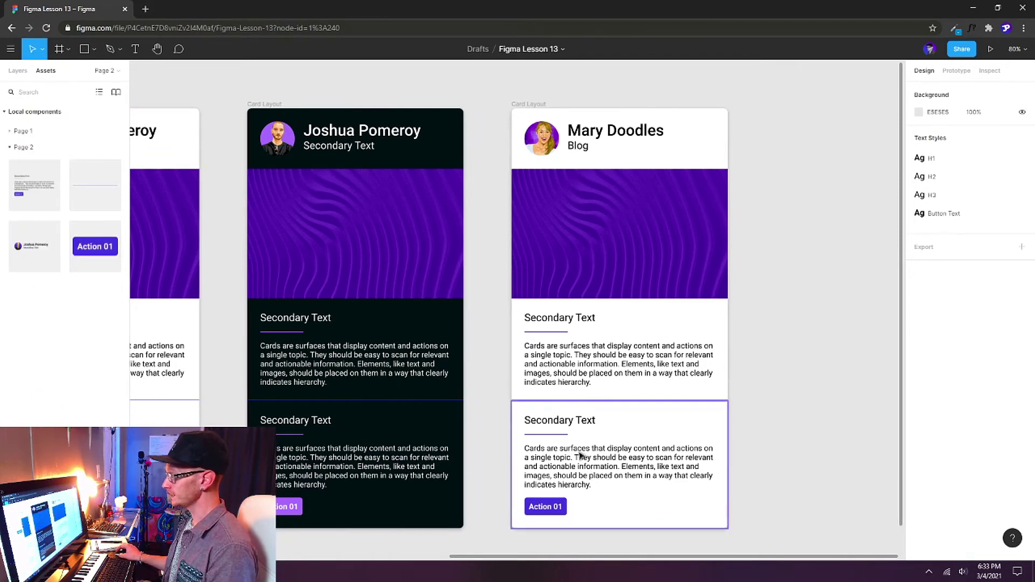
{"action": "double_click", "coordinate": [620, 457]}
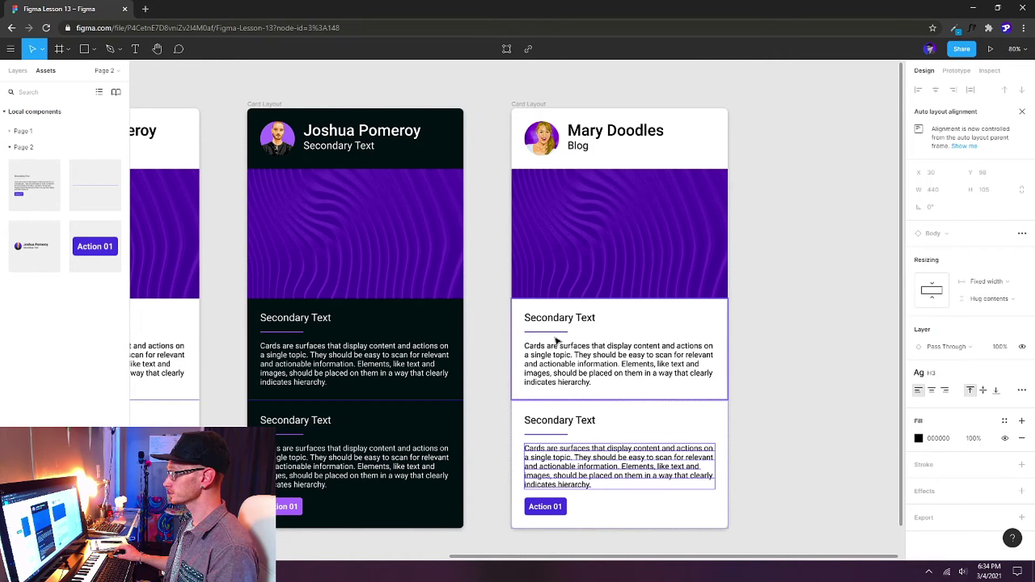
{"action": "left_click", "coordinate": [590, 363]}
{"action": "left_click", "coordinate": [795, 355]}
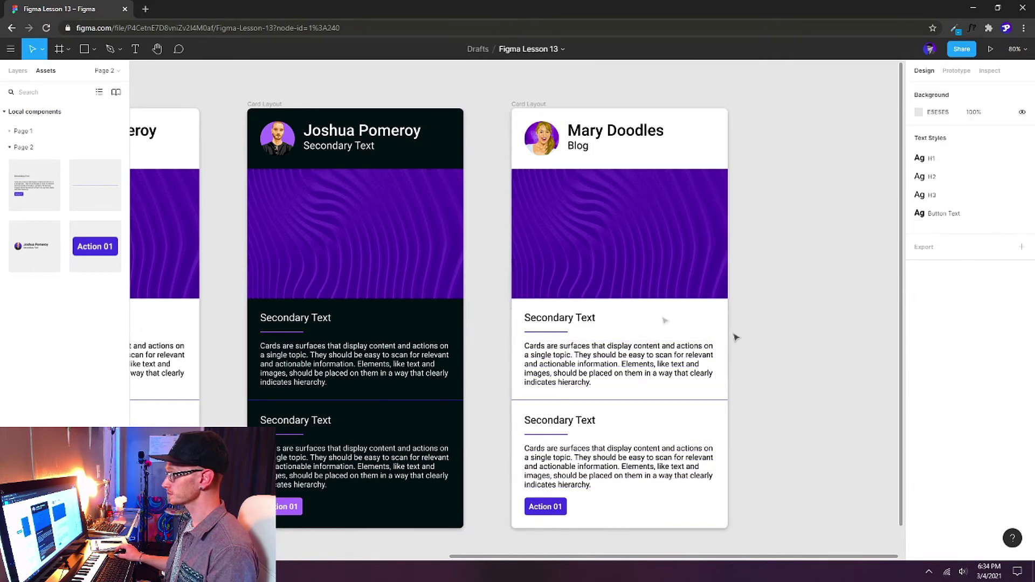
{"action": "left_click", "coordinate": [573, 322]}
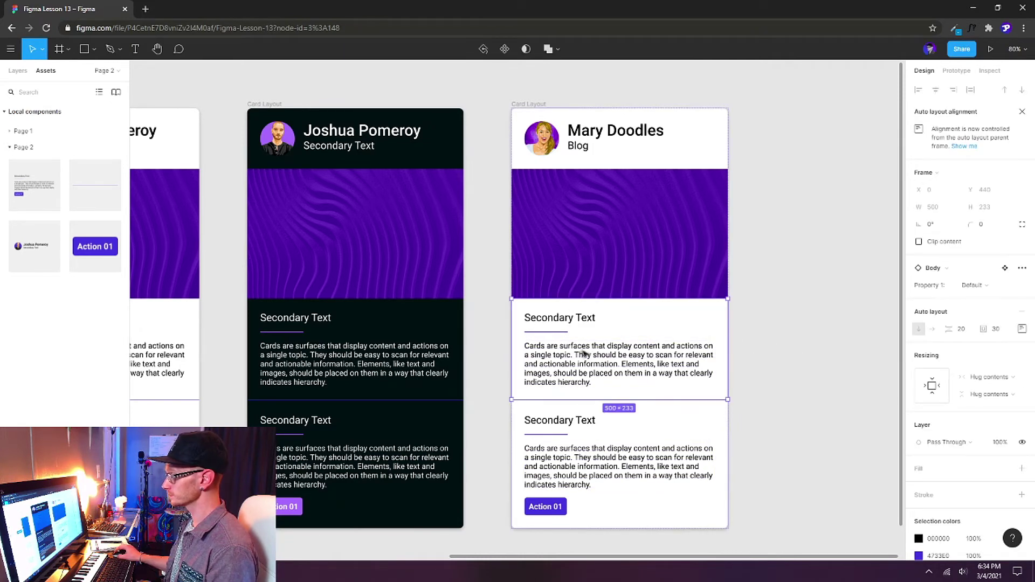
{"action": "key", "text": "ctrl+d"}
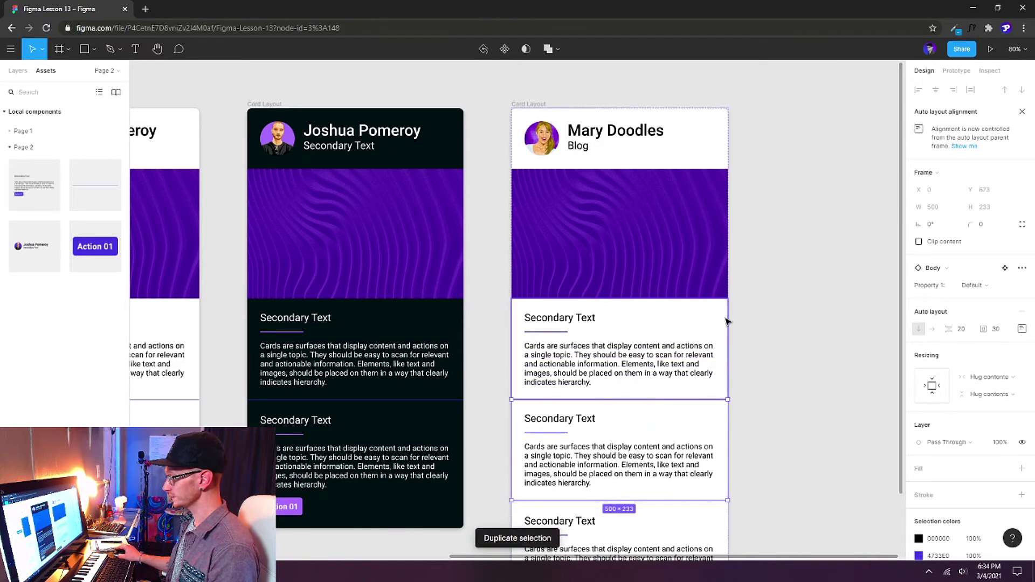
{"action": "scroll", "coordinate": [725, 321], "scroll_direction": "down", "scroll_amount": 2}
Place a Divider component from Assets between the card's first two body sections
{"action": "scroll", "coordinate": [595, 402], "scroll_direction": "down", "scroll_amount": 3}
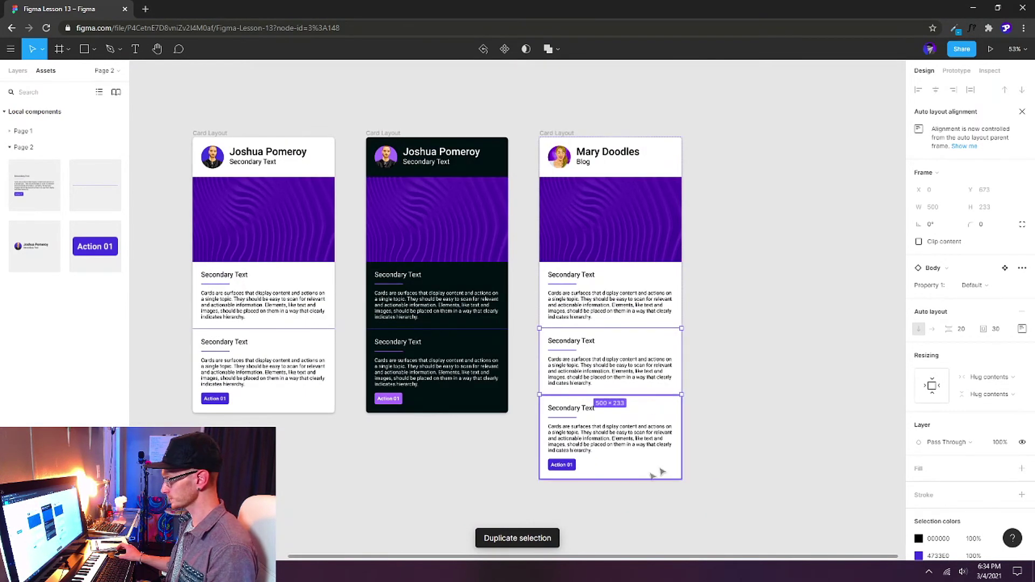
{"action": "left_click", "coordinate": [740, 395]}
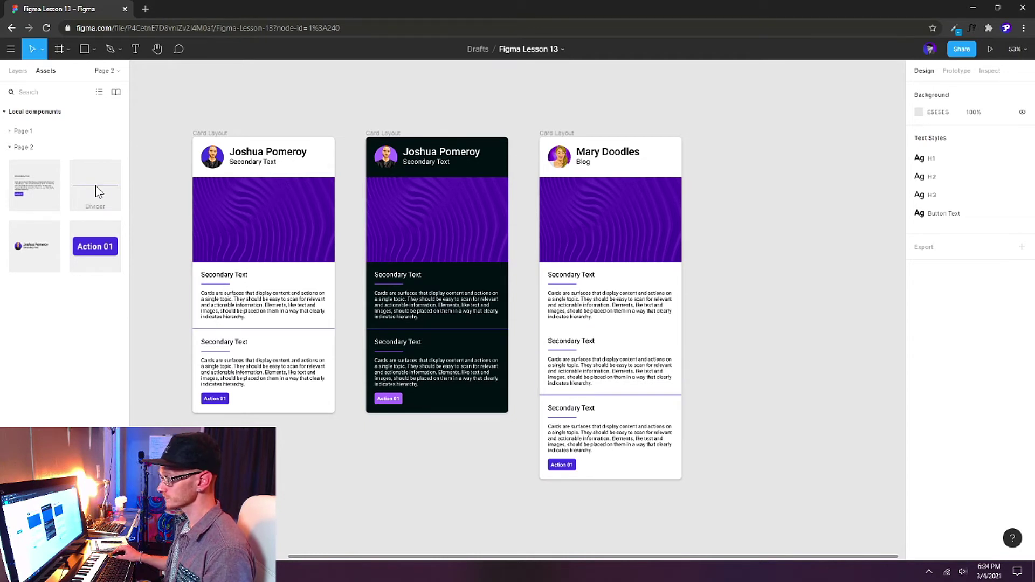
{"action": "mouse_move", "coordinate": [98, 192]}
{"action": "left_mouse_down"}
{"action": "mouse_move", "coordinate": [552, 335]}
{"action": "mouse_move", "coordinate": [730, 343]}
{"action": "mouse_move", "coordinate": [589, 334]}
{"action": "left_mouse_up"}
{"action": "left_click", "coordinate": [767, 332]}
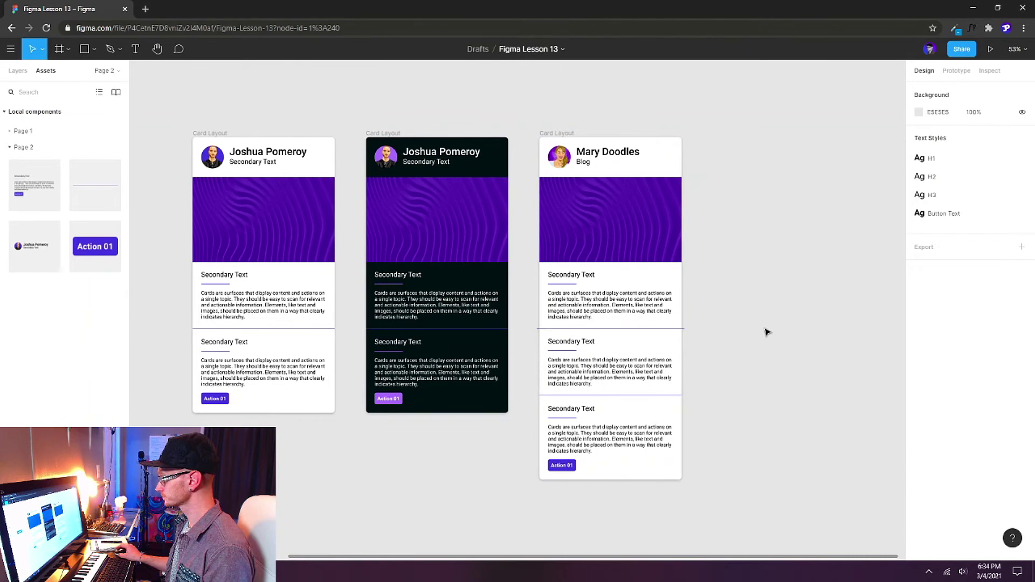
Copy the divider and paste a second one between the second and third body sections
{"action": "scroll", "coordinate": [756, 337], "scroll_direction": "up", "scroll_amount": 5}
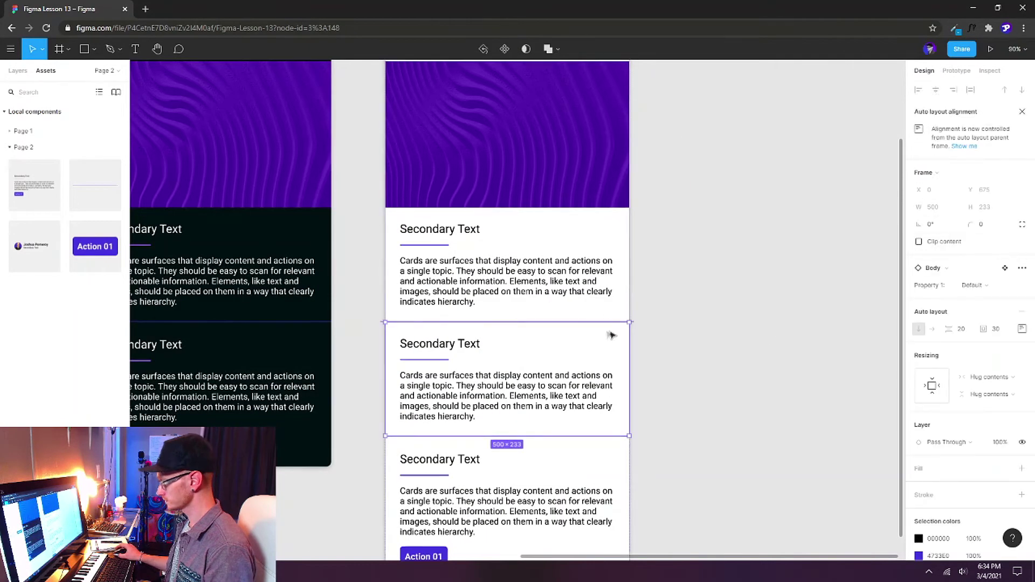
{"action": "left_click", "coordinate": [383, 319]}
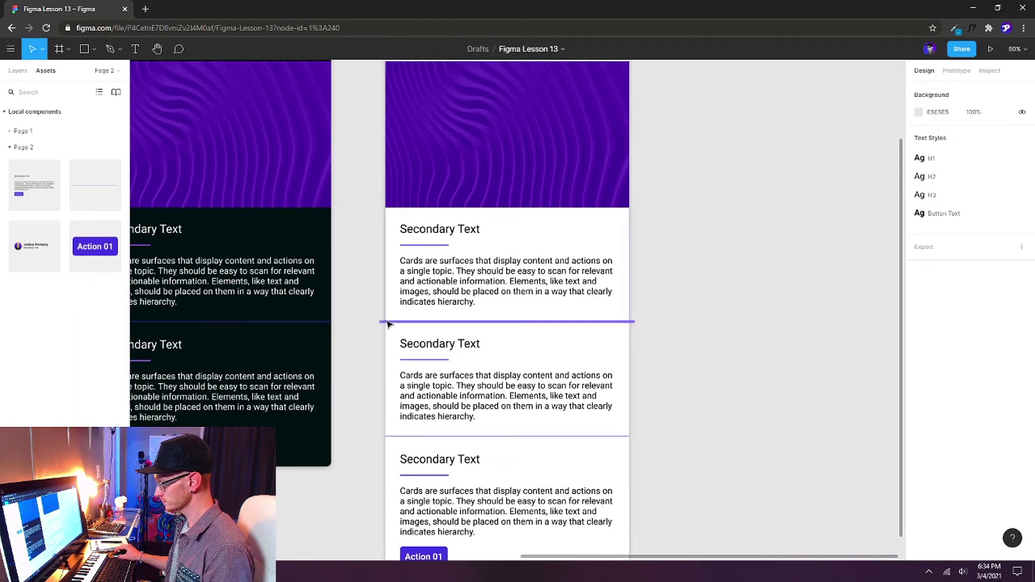
{"action": "left_click", "coordinate": [386, 322]}
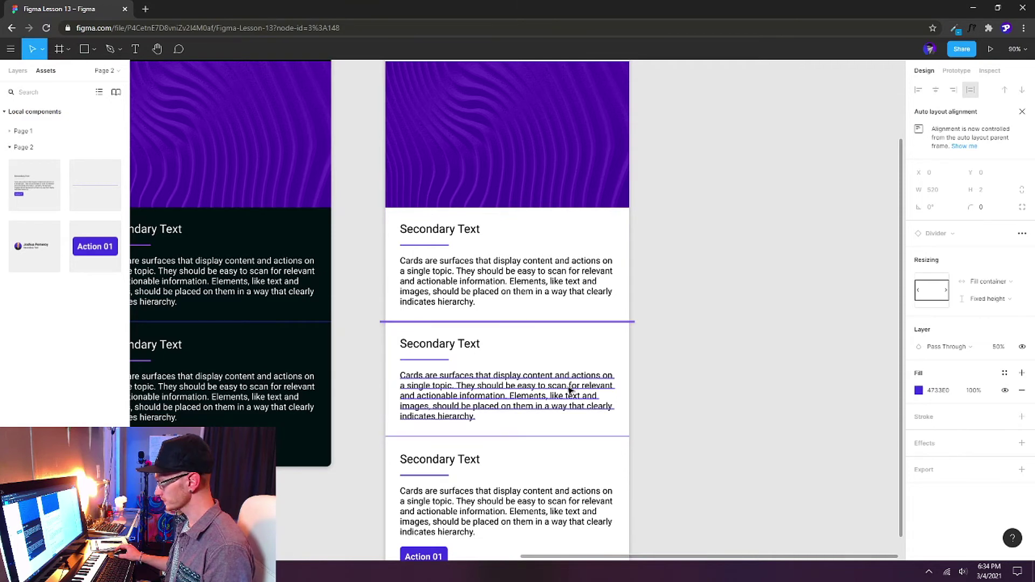
{"action": "key", "text": "Escape"}
{"action": "left_click", "coordinate": [456, 224]}
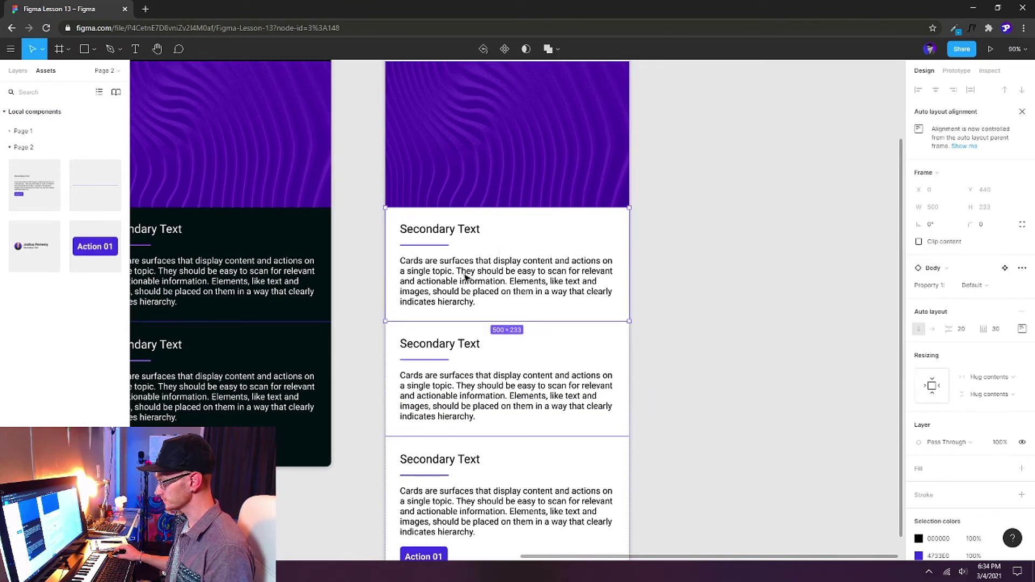
{"action": "key", "text": "ctrl+v"}
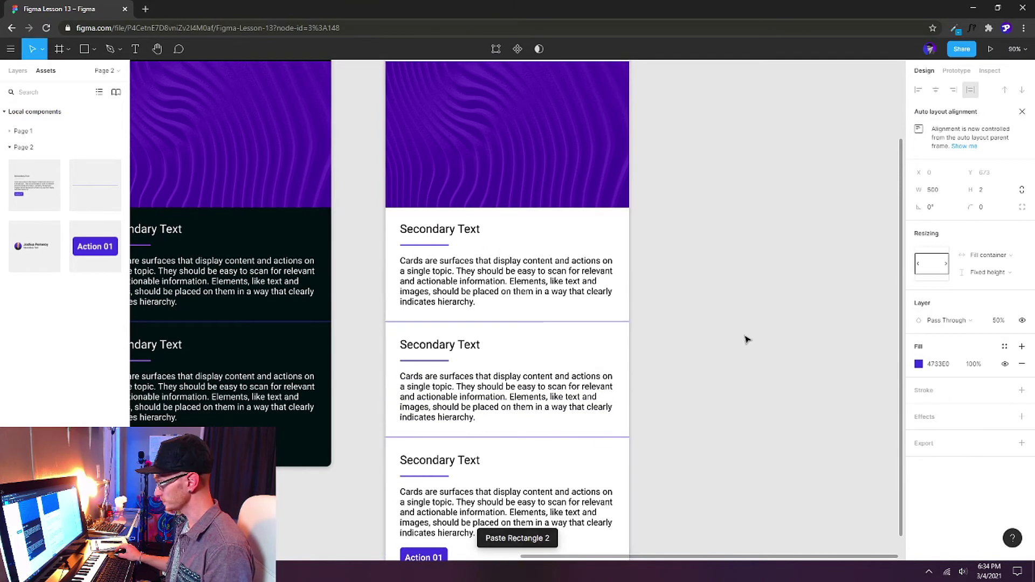
{"action": "left_click", "coordinate": [709, 426]}
{"action": "scroll", "coordinate": [706, 399], "scroll_direction": "down", "scroll_amount": 5}
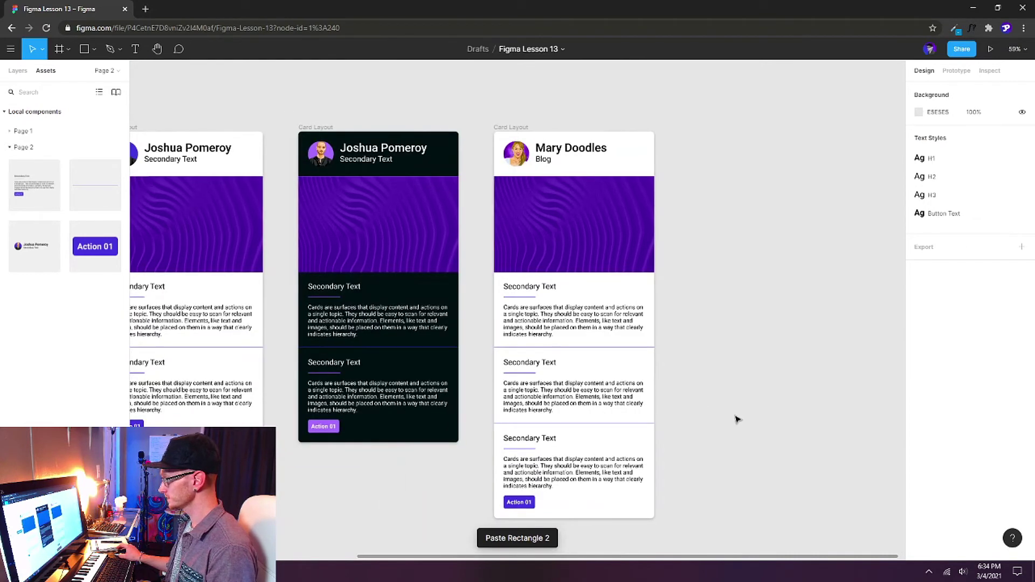
{"action": "scroll", "coordinate": [746, 363], "scroll_direction": "down", "scroll_amount": 2}
{"action": "scroll", "coordinate": [746, 363], "scroll_direction": "left", "scroll_amount": 2}
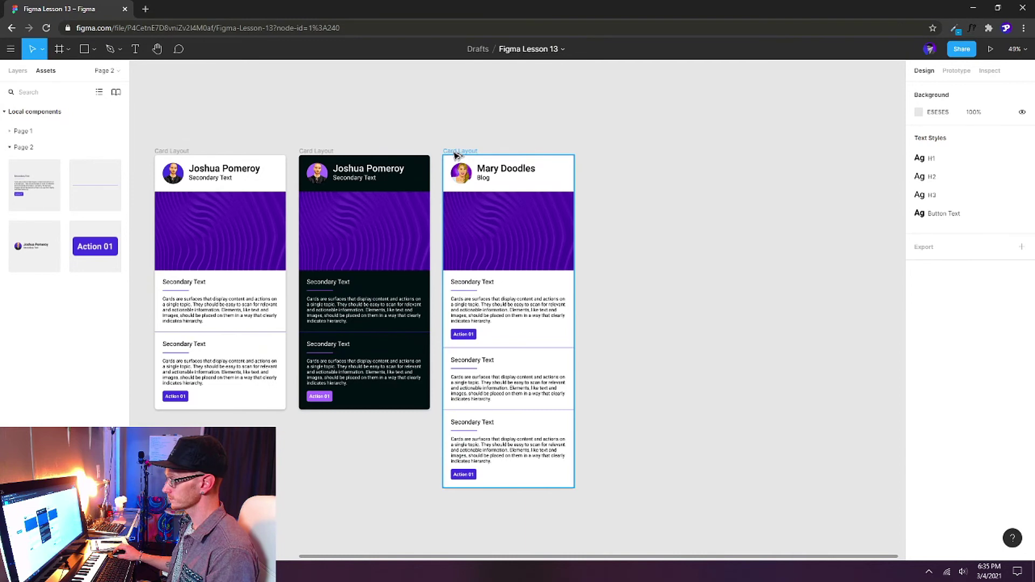
Duplicate the right-hand card to the row's end and give it a different cartoon avatar
{"action": "left_click_drag", "start_coordinate": [455, 155], "coordinate": [601, 164]}
{"action": "key", "text": "Escape"}
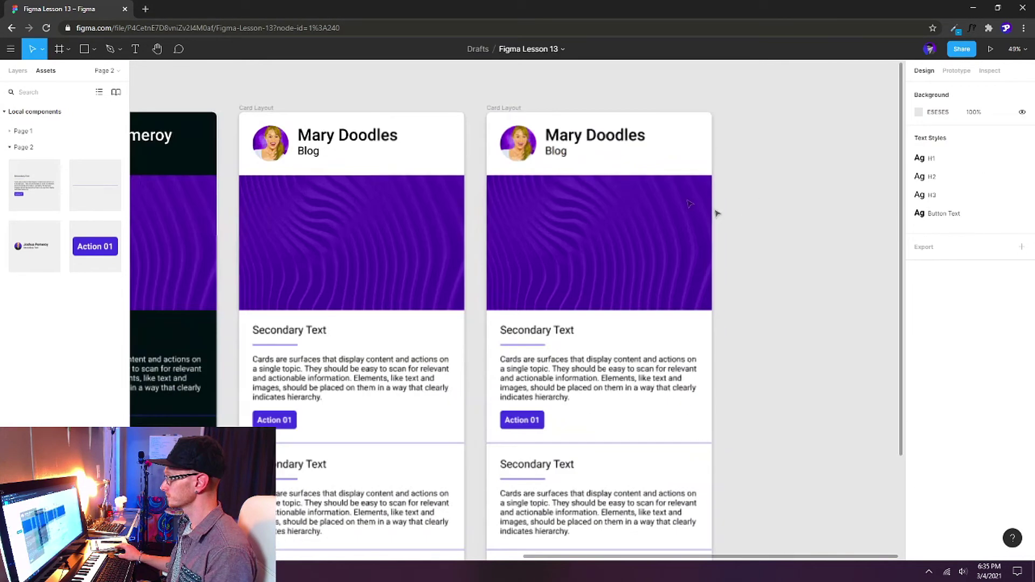
{"action": "scroll", "coordinate": [726, 217], "scroll_direction": "up", "scroll_amount": 3}
{"action": "double_click", "coordinate": [528, 145]}
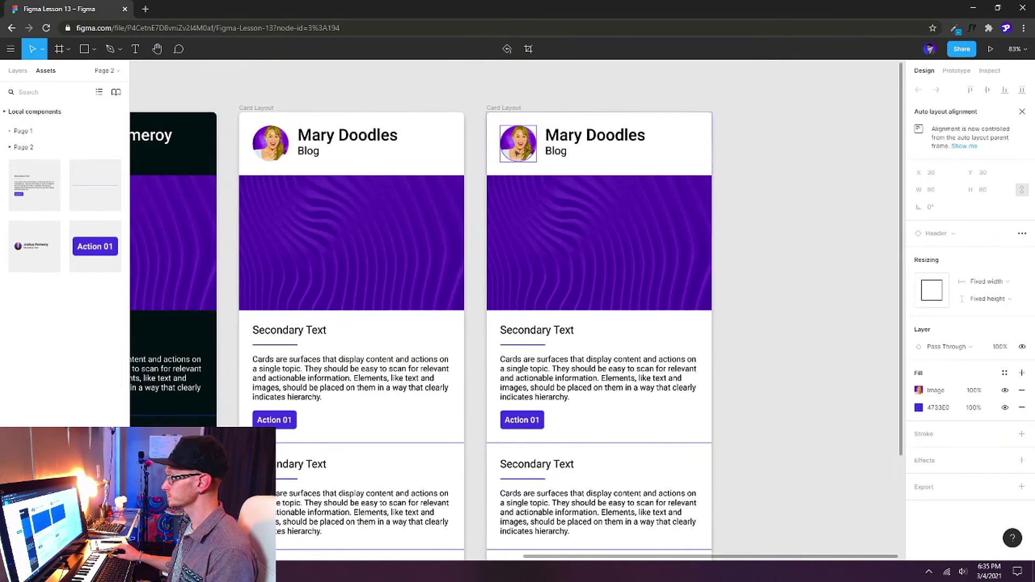
{"action": "left_click", "coordinate": [918, 390]}
{"action": "left_click", "coordinate": [849, 380]}
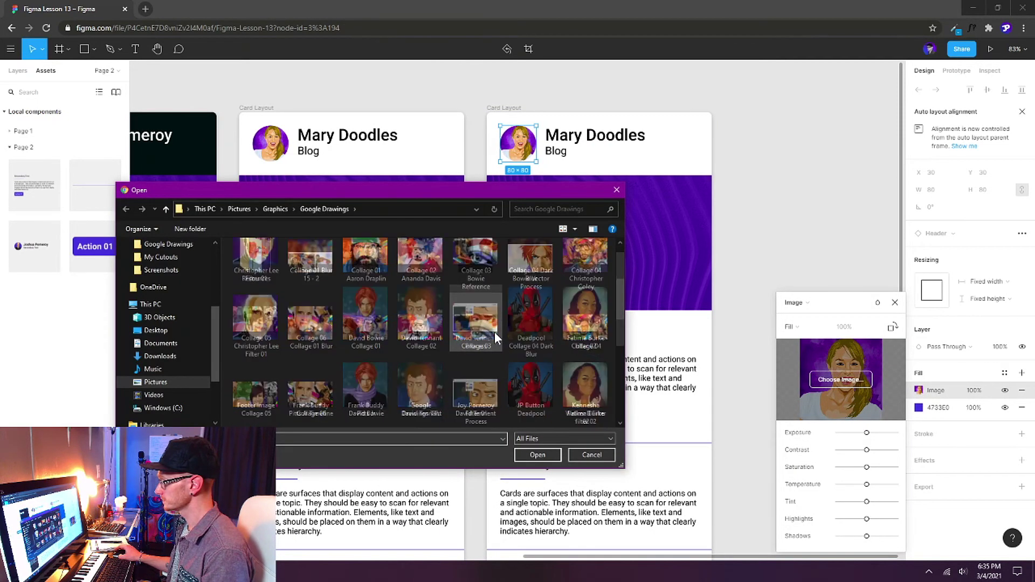
{"action": "double_click", "coordinate": [255, 385]}
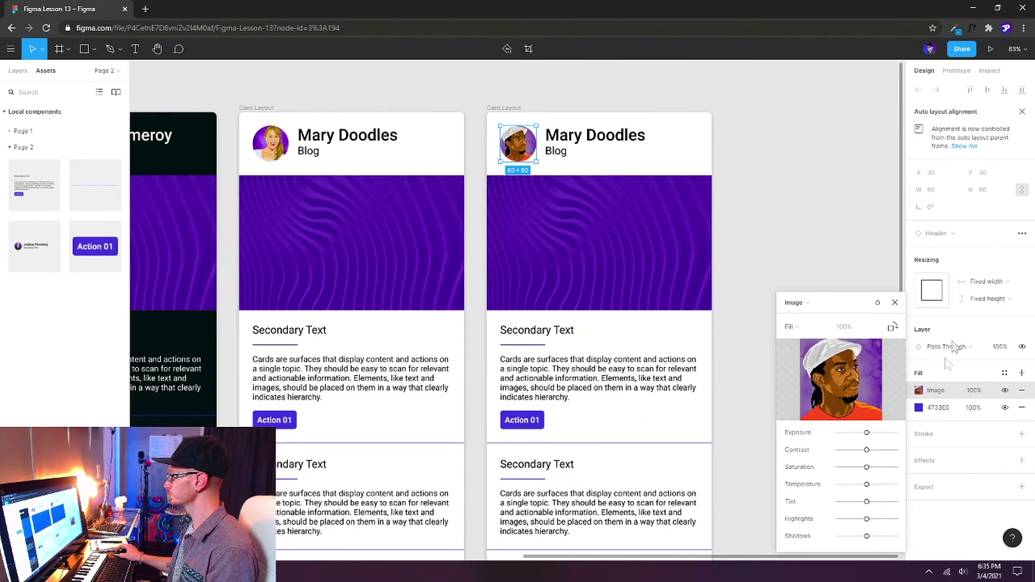
{"action": "left_click", "coordinate": [895, 303]}
Change the copied card's name to the new creator's name and its subtitle to 'YouTube Guru'
{"action": "double_click", "coordinate": [613, 135]}
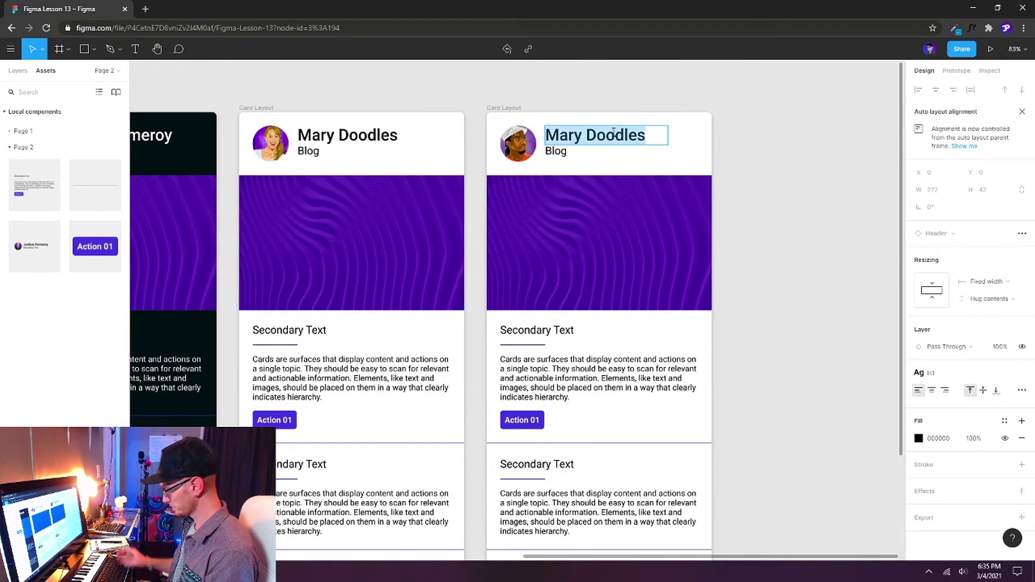
{"action": "type", "text": "Roberto Blake"}
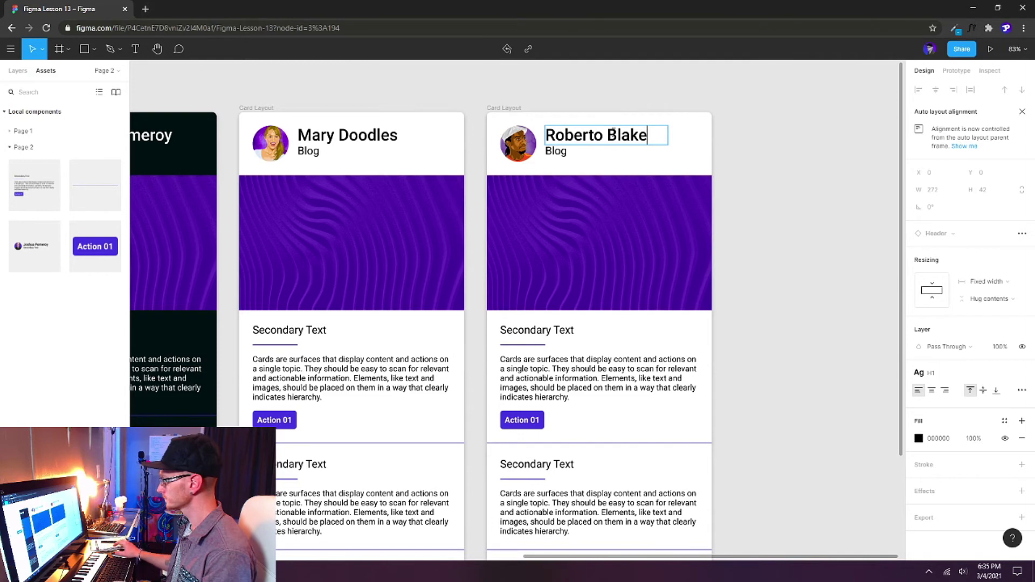
{"action": "left_click", "coordinate": [562, 154]}
{"action": "double_click", "coordinate": [562, 152]}
{"action": "type", "text": "YouTube Guru"}
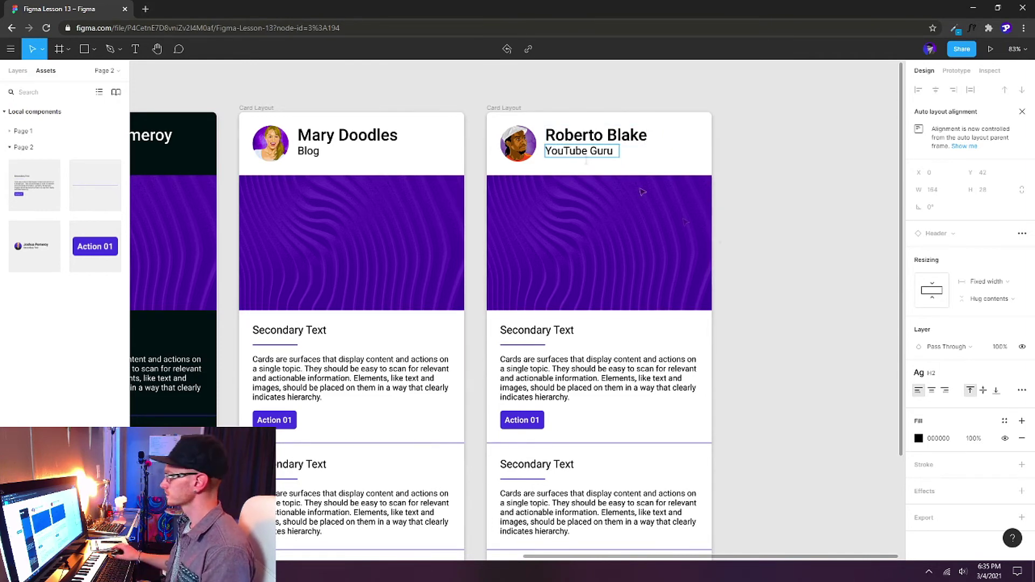
{"action": "key", "text": "Escape"}
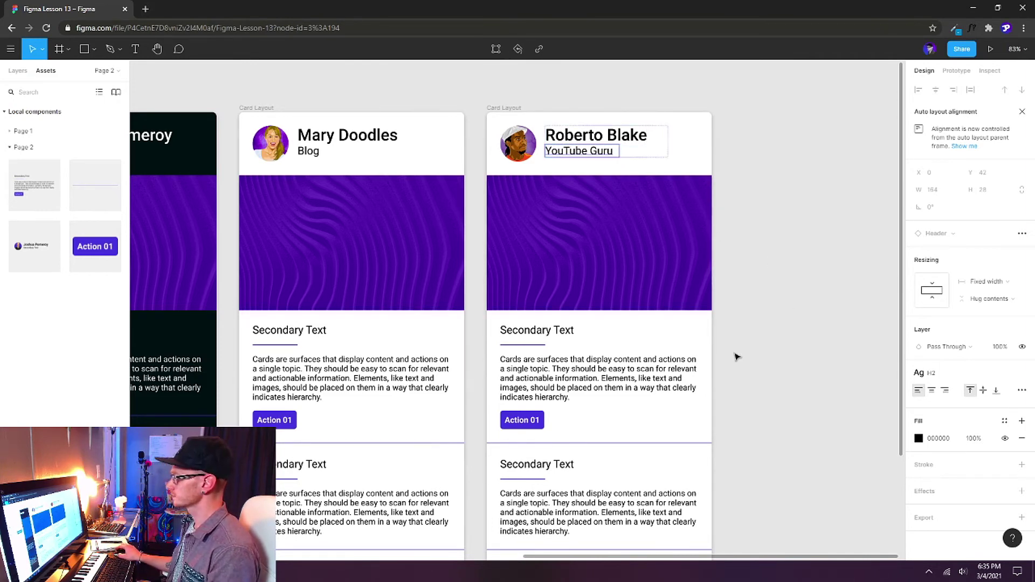
{"action": "scroll", "coordinate": [545, 338], "scroll_direction": "down", "scroll_amount": 1}
Recolour the card's purples A86BFF and 4733E0 to the orange document colour F15825
{"action": "scroll", "coordinate": [533, 312], "scroll_direction": "down", "scroll_amount": 4}
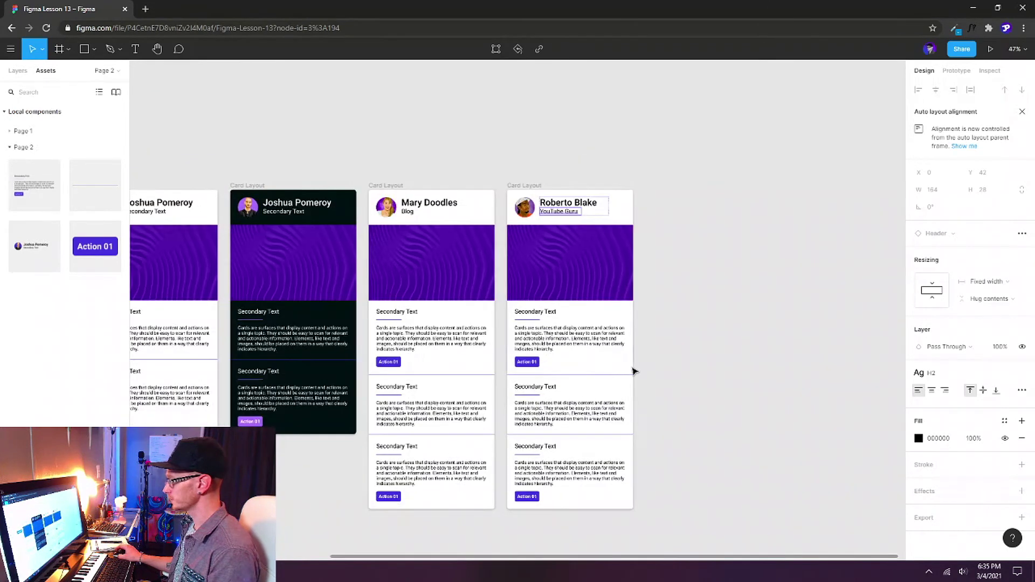
{"action": "left_click", "coordinate": [526, 185]}
{"action": "scroll", "coordinate": [975, 427], "scroll_direction": "down", "scroll_amount": 3}
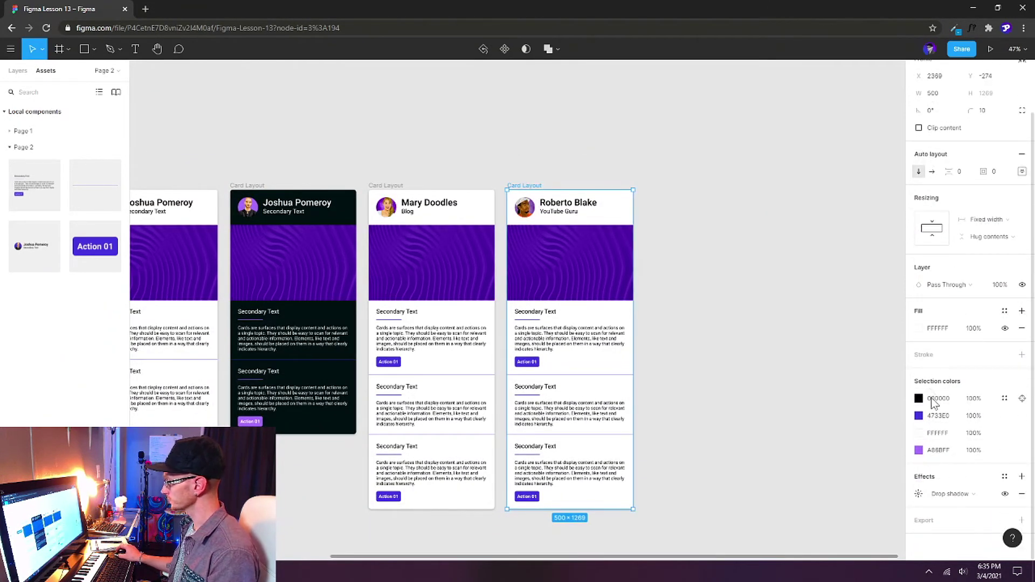
{"action": "left_click", "coordinate": [919, 451]}
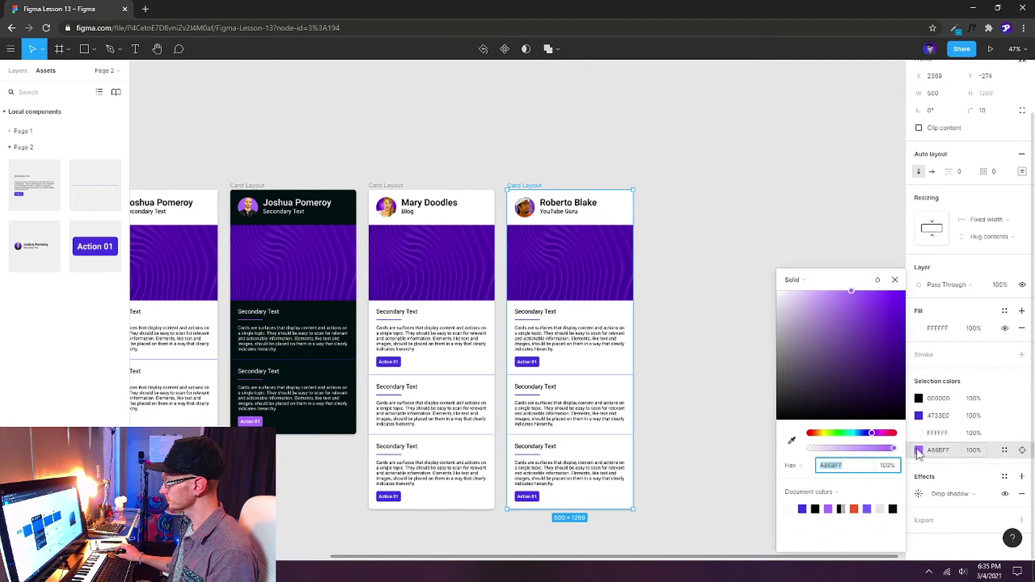
{"action": "left_click", "coordinate": [854, 509]}
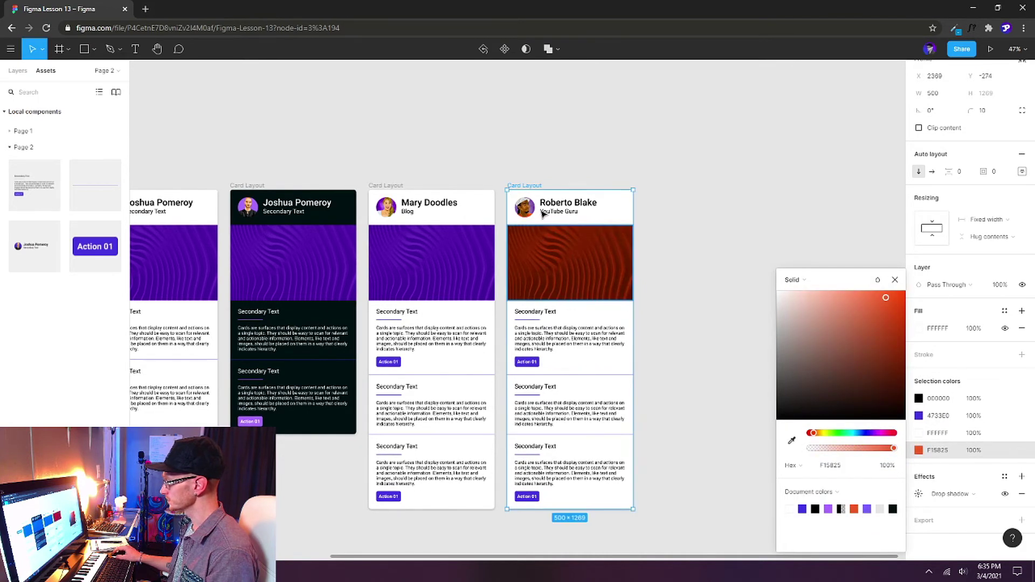
{"action": "left_click", "coordinate": [918, 416]}
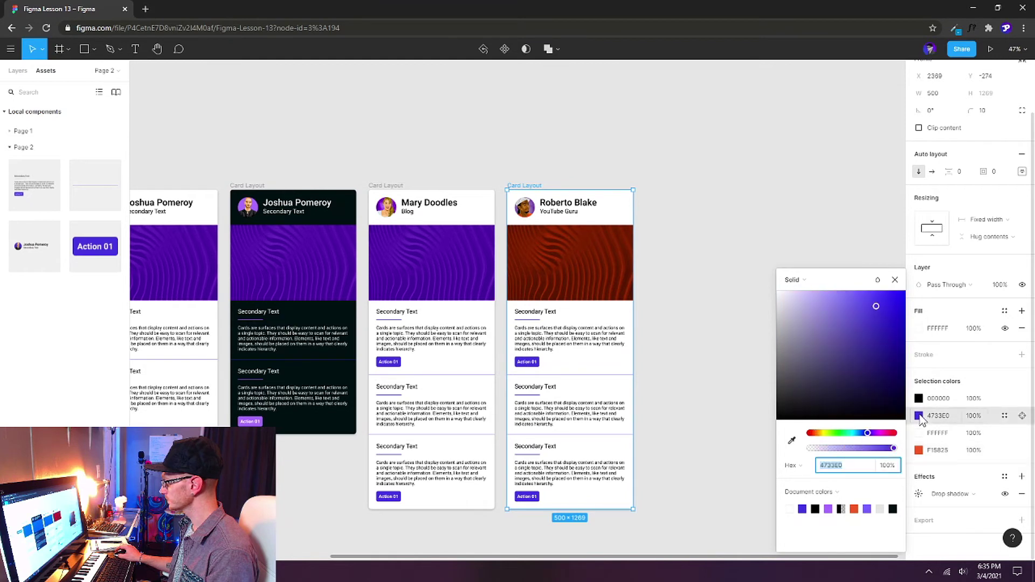
{"action": "left_click", "coordinate": [854, 507]}
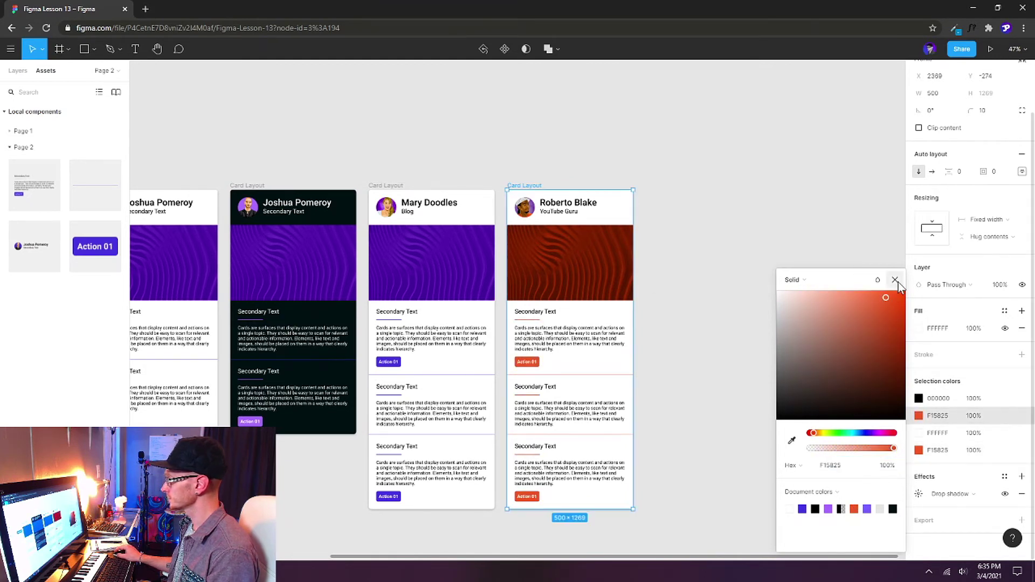
{"action": "left_click", "coordinate": [895, 279]}
{"action": "left_click", "coordinate": [751, 300]}
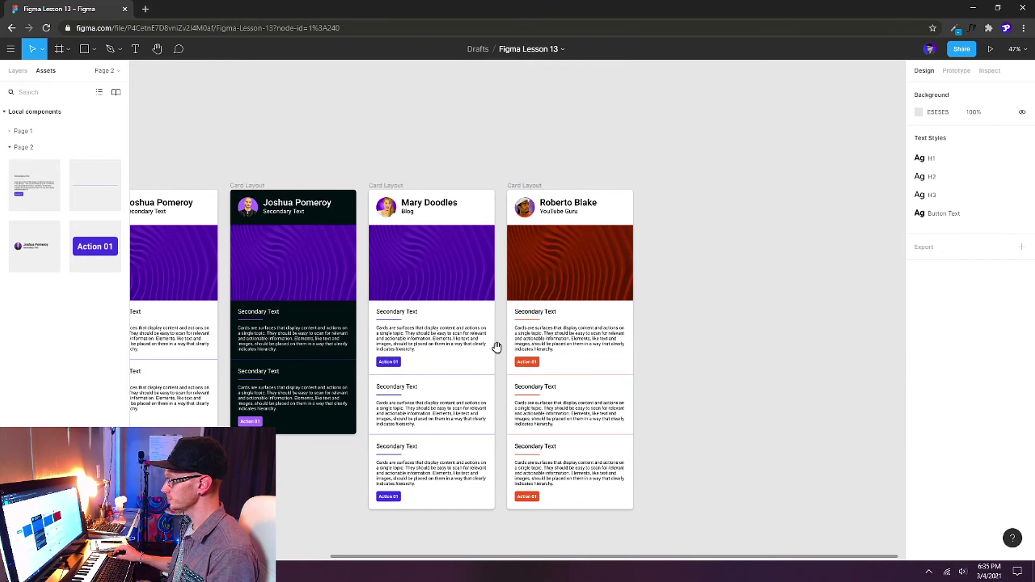
{"action": "left_click_drag", "start_coordinate": [497, 347], "coordinate": [519, 326]}
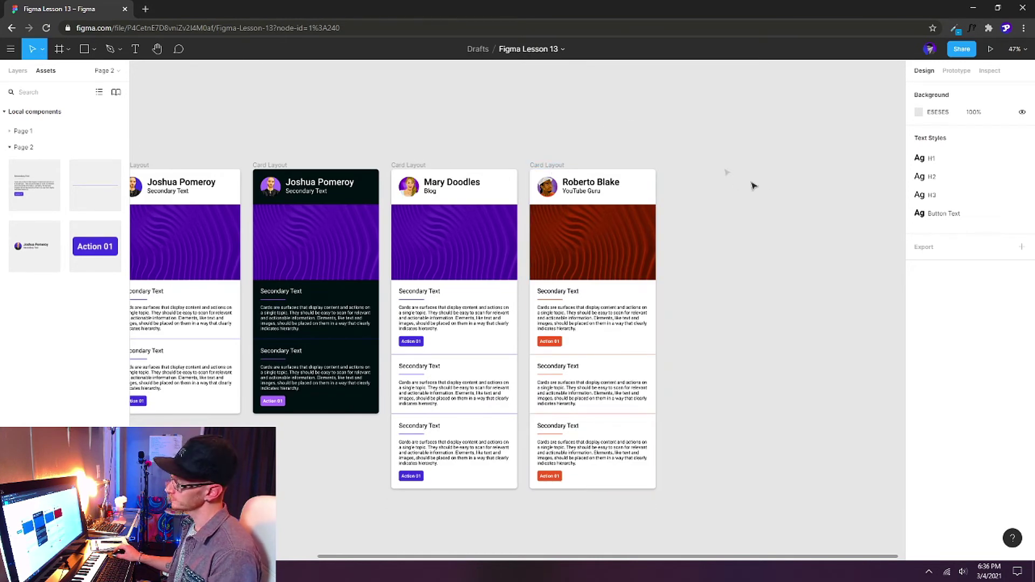
Select the orange Action 01 button and add a drop shadow effect to it
{"action": "scroll", "coordinate": [557, 366], "scroll_direction": "up", "scroll_amount": 2}
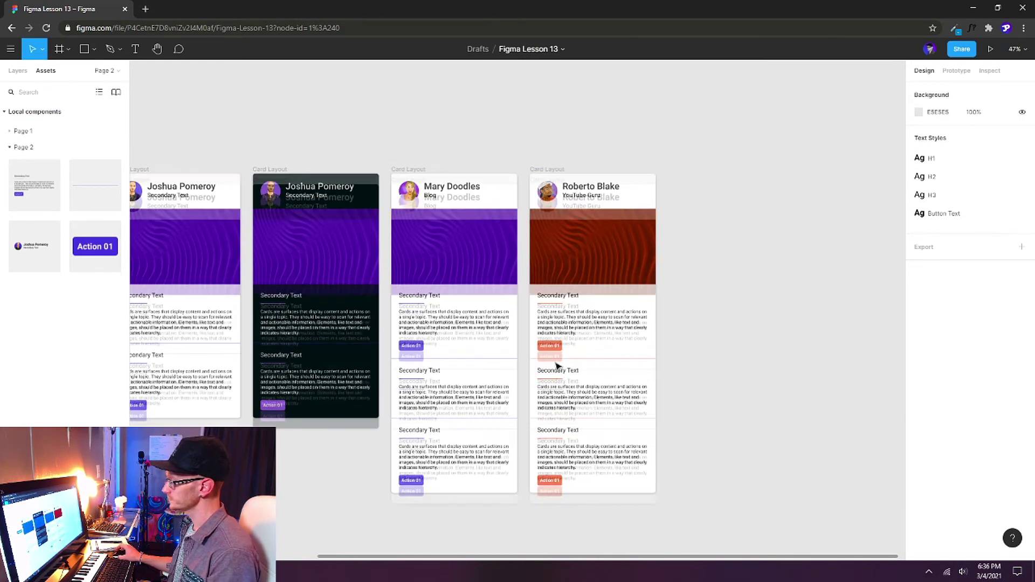
{"action": "scroll", "coordinate": [557, 366], "scroll_direction": "up", "scroll_amount": 3}
{"action": "scroll", "coordinate": [561, 377], "scroll_direction": "up", "scroll_amount": 5, "text": "ctrl"}
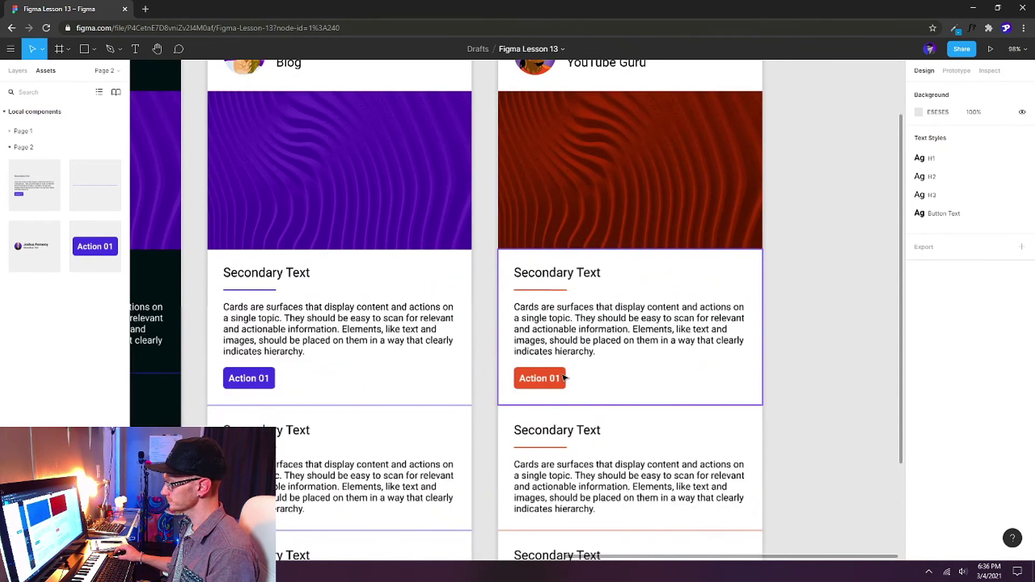
{"action": "double_click", "coordinate": [563, 377]}
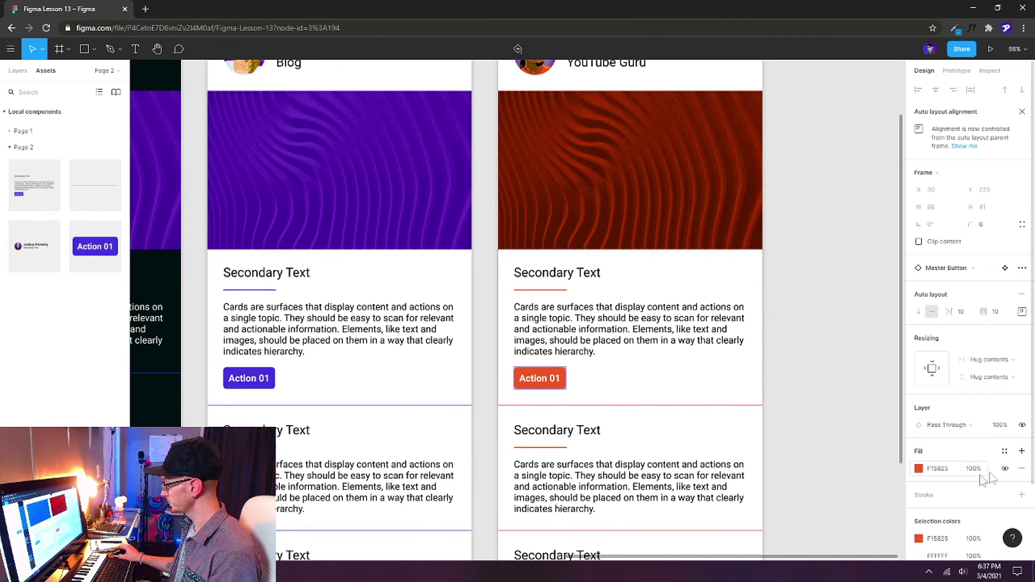
{"action": "scroll", "coordinate": [968, 430], "scroll_direction": "down", "scroll_amount": 2}
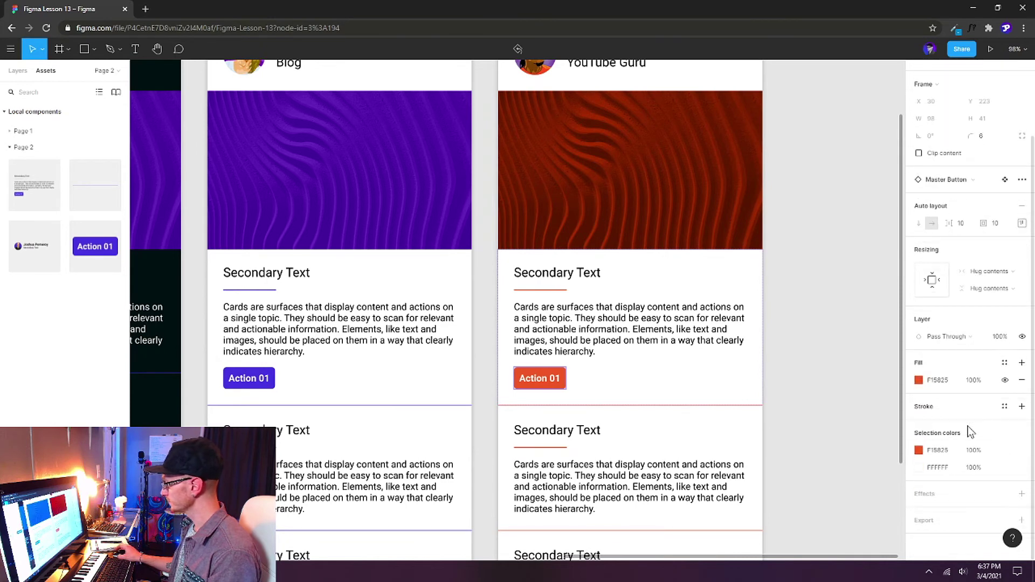
{"action": "left_click", "coordinate": [1016, 497]}
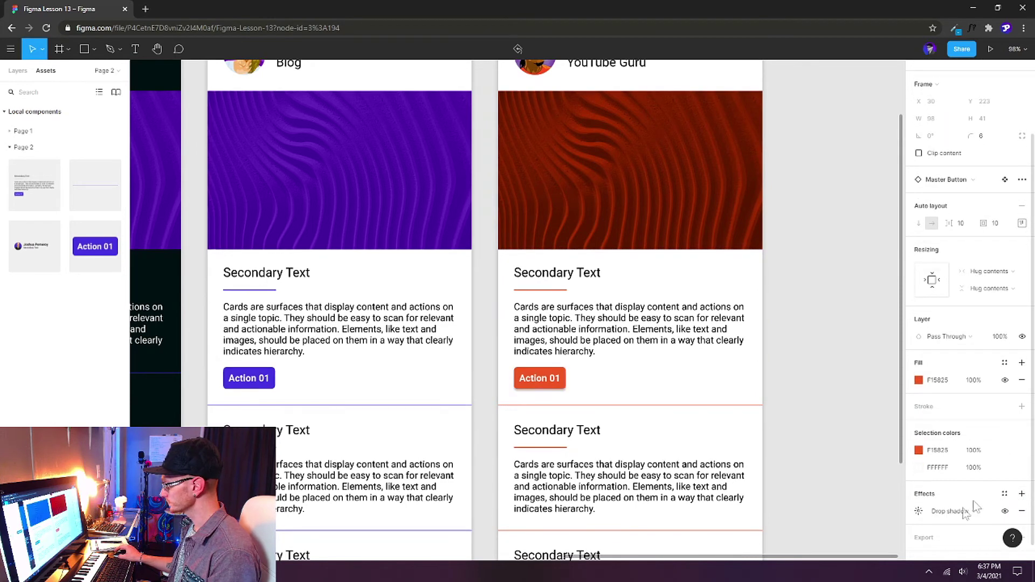
Set the button's drop shadow to blur 10 and Y offset 10
{"action": "left_click", "coordinate": [919, 511]}
{"action": "left_click", "coordinate": [871, 510]}
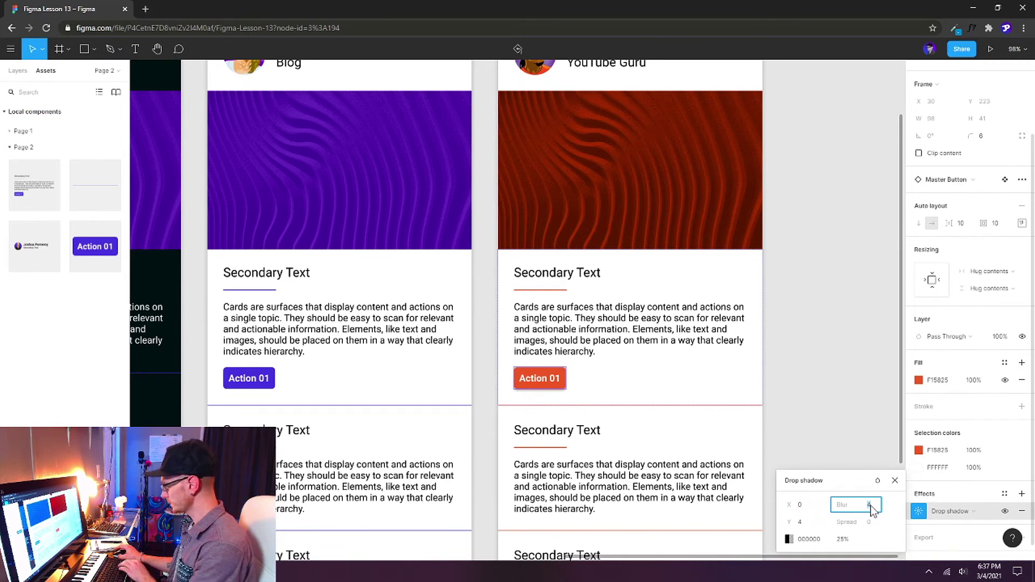
{"action": "type", "text": "10"}
{"action": "left_click", "coordinate": [805, 526]}
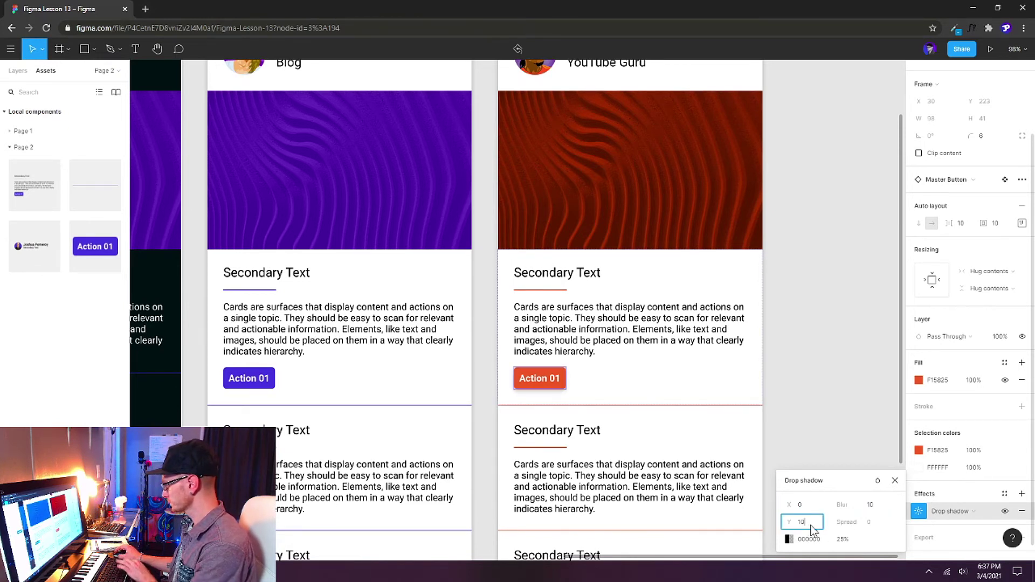
{"action": "key", "text": "Return"}
{"action": "left_click", "coordinate": [814, 389]}
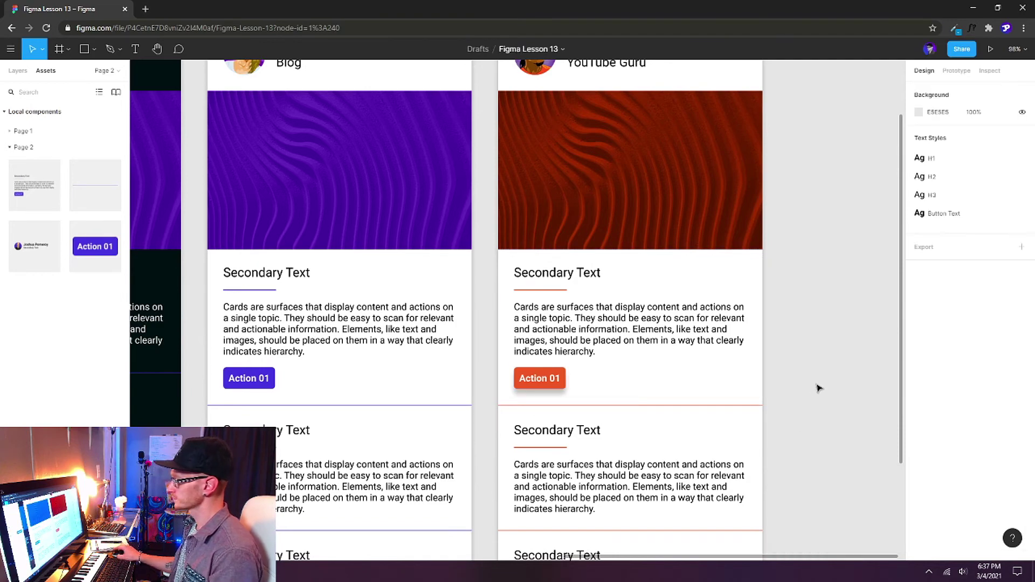
{"action": "scroll", "coordinate": [818, 389], "scroll_direction": "down", "scroll_amount": 5}
{"action": "left_click_drag", "start_coordinate": [818, 388], "coordinate": [831, 364]}
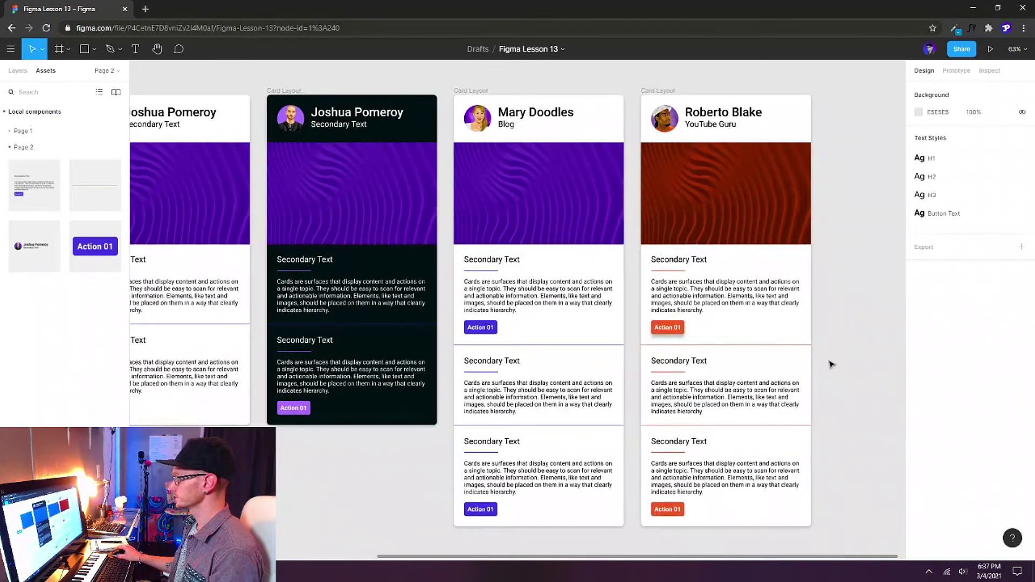
Raise the Roberto Blake card frame's drop shadow blur from 10 to 60
{"action": "left_click", "coordinate": [668, 93]}
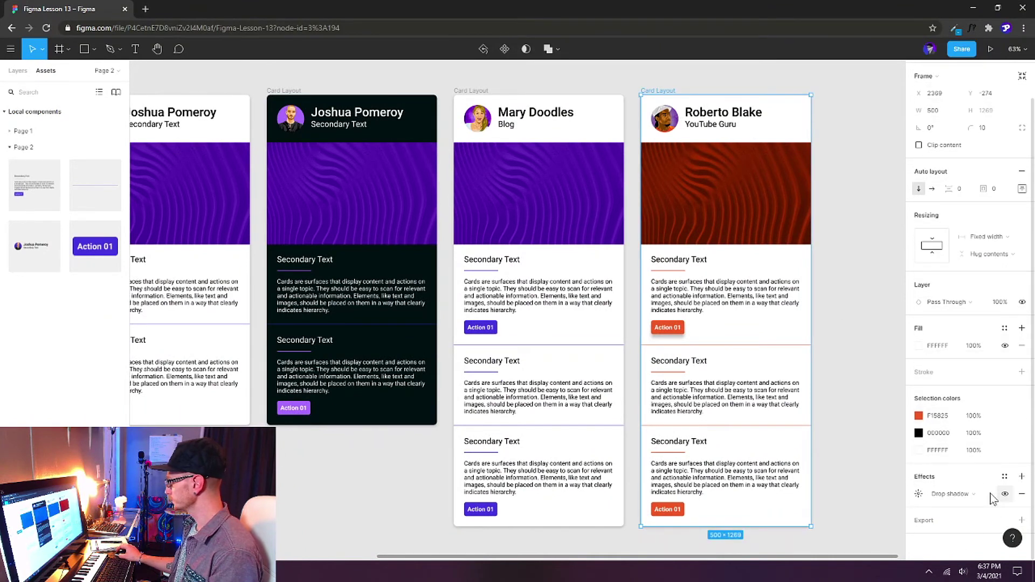
{"action": "left_click", "coordinate": [918, 494]}
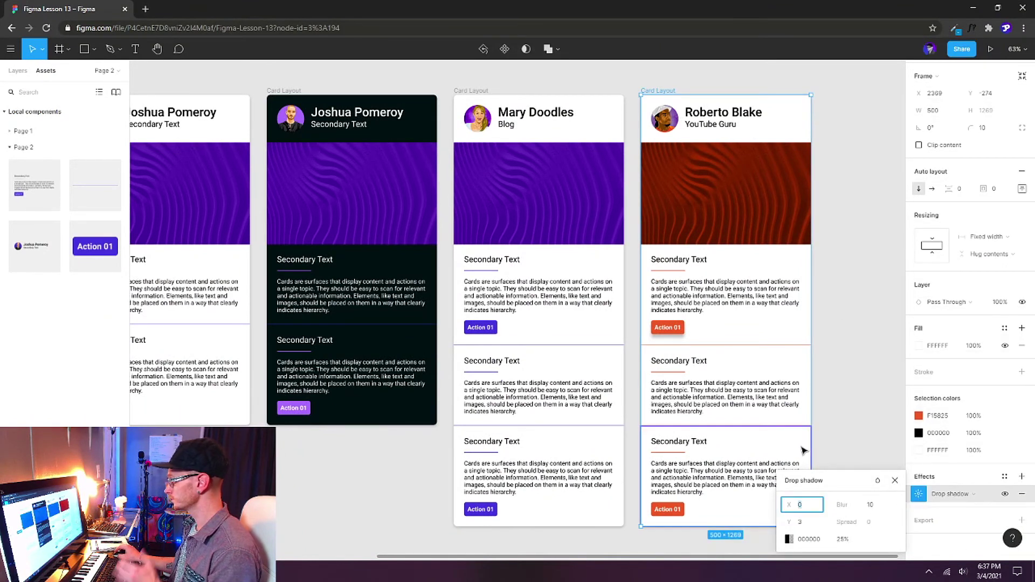
{"action": "left_click", "coordinate": [869, 506]}
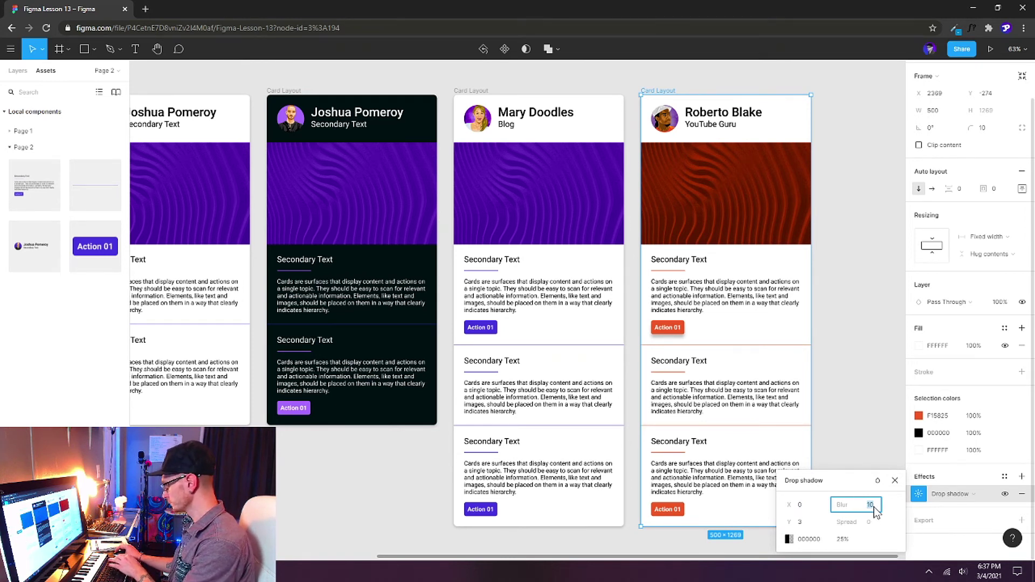
{"action": "left_click", "coordinate": [803, 523]}
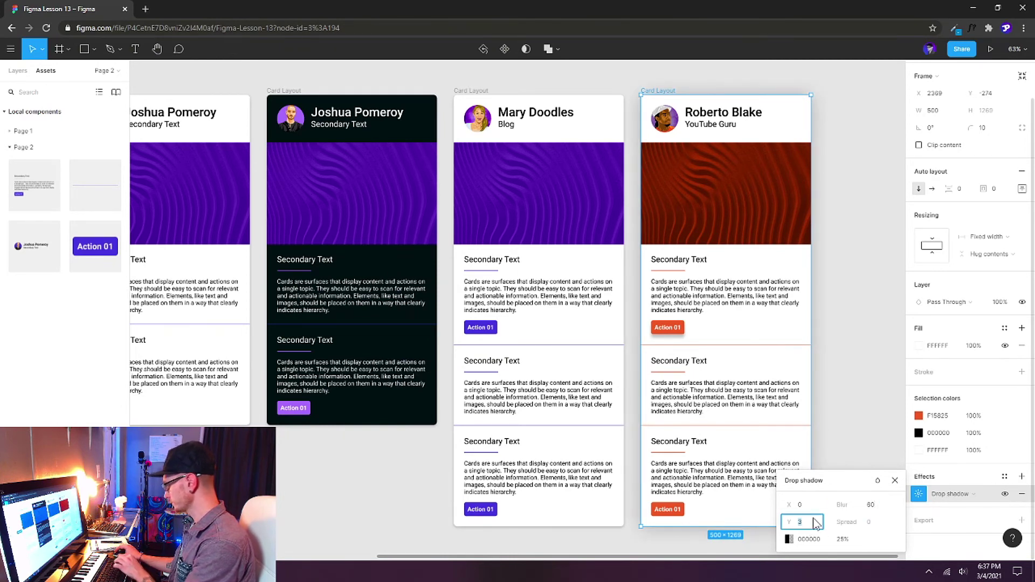
{"action": "left_click", "coordinate": [845, 420]}
Duplicate the Mary Doodles card to the right of the orange card and zoom to fit the row
{"action": "scroll", "coordinate": [770, 393], "scroll_direction": "down", "scroll_amount": 4}
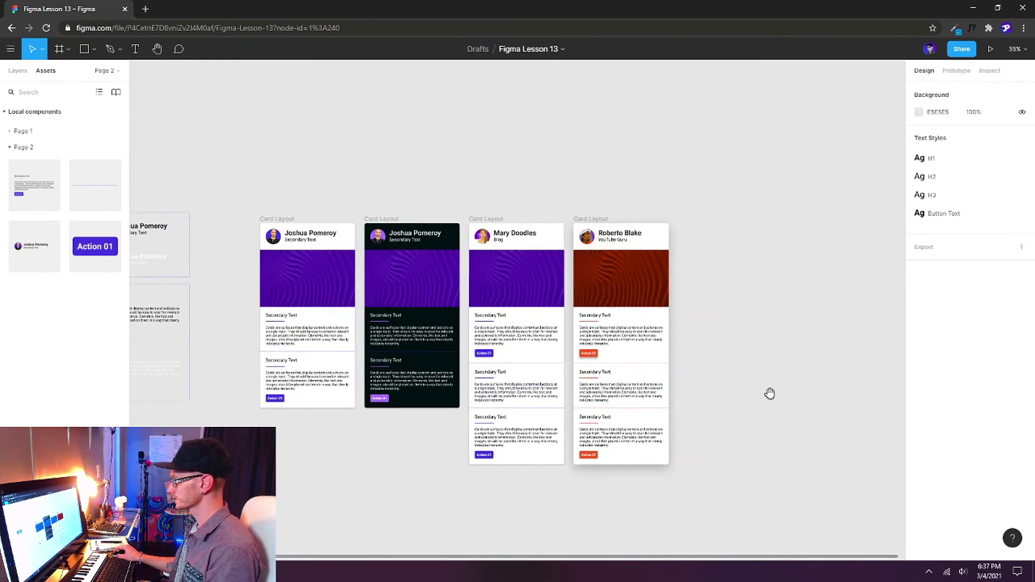
{"action": "scroll", "coordinate": [769, 393], "scroll_direction": "right", "scroll_amount": 2}
{"action": "mouse_move", "coordinate": [421, 232]}
{"action": "left_mouse_down"}
{"action": "mouse_move", "coordinate": [639, 233]}
{"action": "mouse_move", "coordinate": [630, 233]}
{"action": "left_mouse_up"}
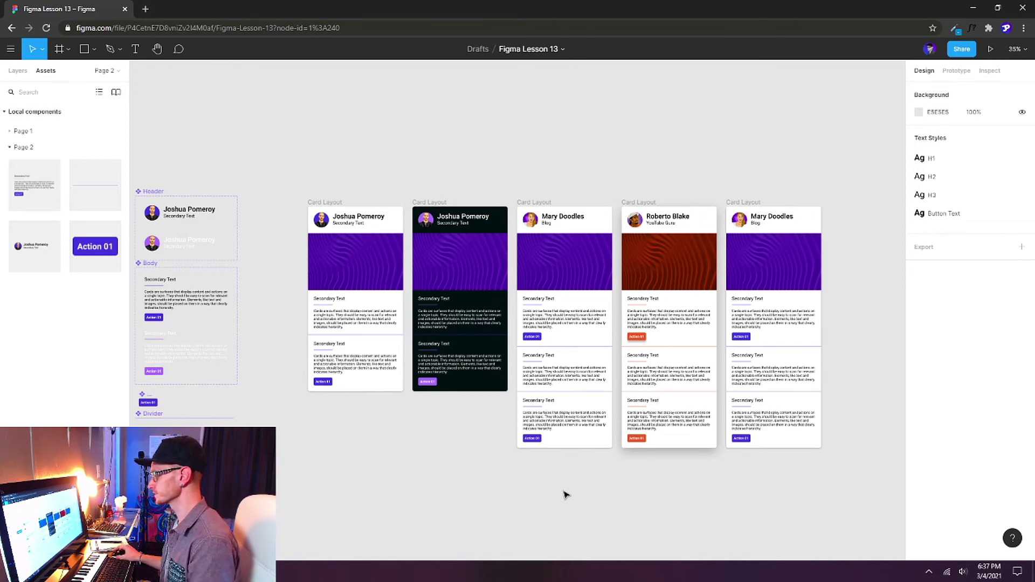
{"action": "key", "text": "shift+2"}
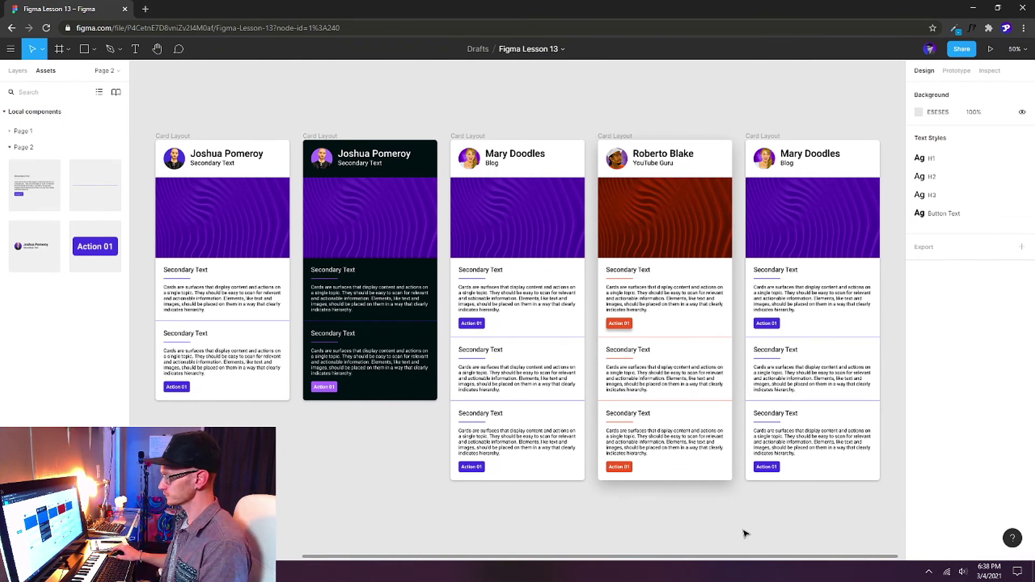
Replace the Mary Doodles card's first body paragraph with the text 'Change th'
{"action": "double_click", "coordinate": [508, 296]}
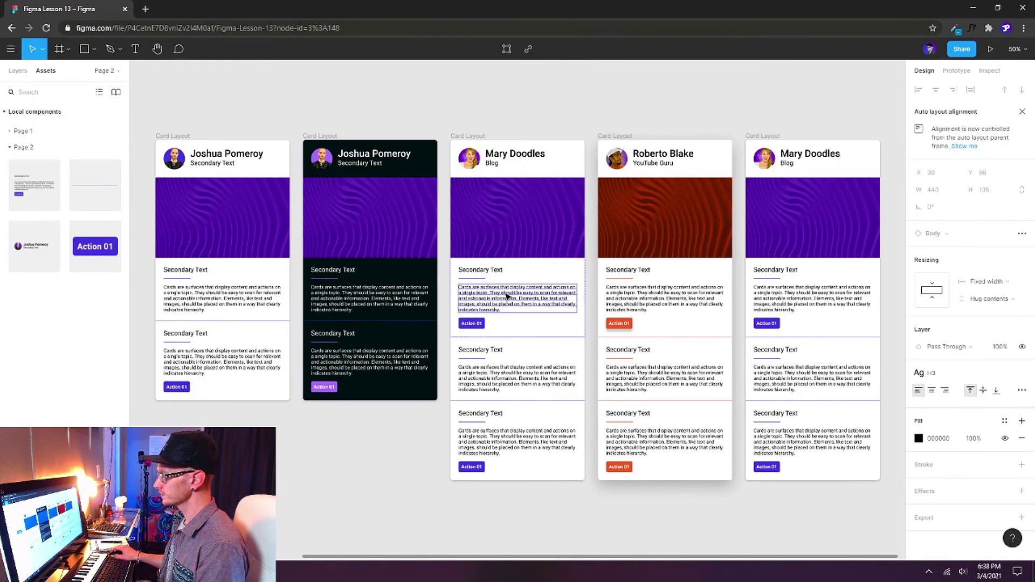
{"action": "double_click", "coordinate": [506, 295]}
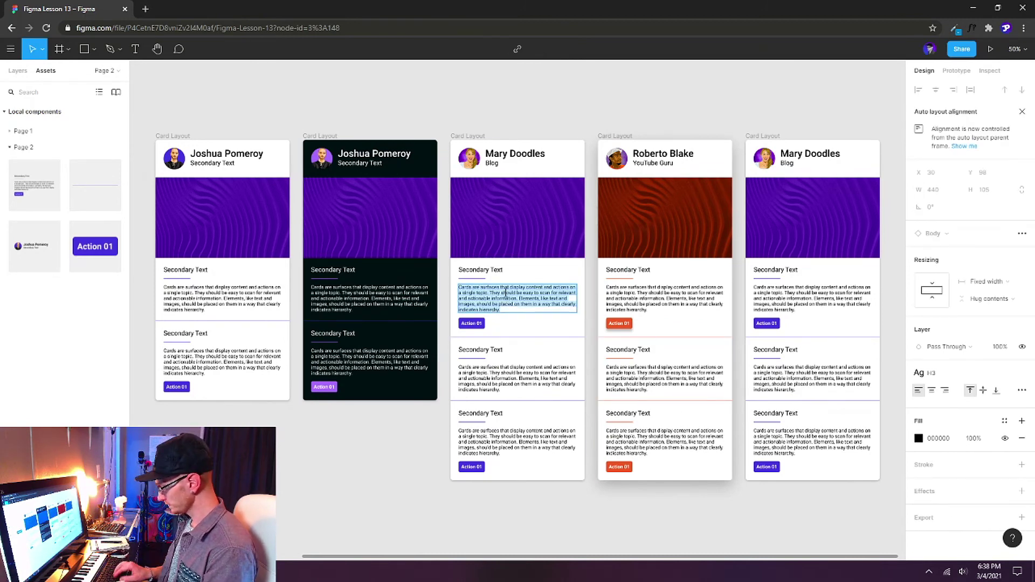
{"action": "type", "text": "Change th"}
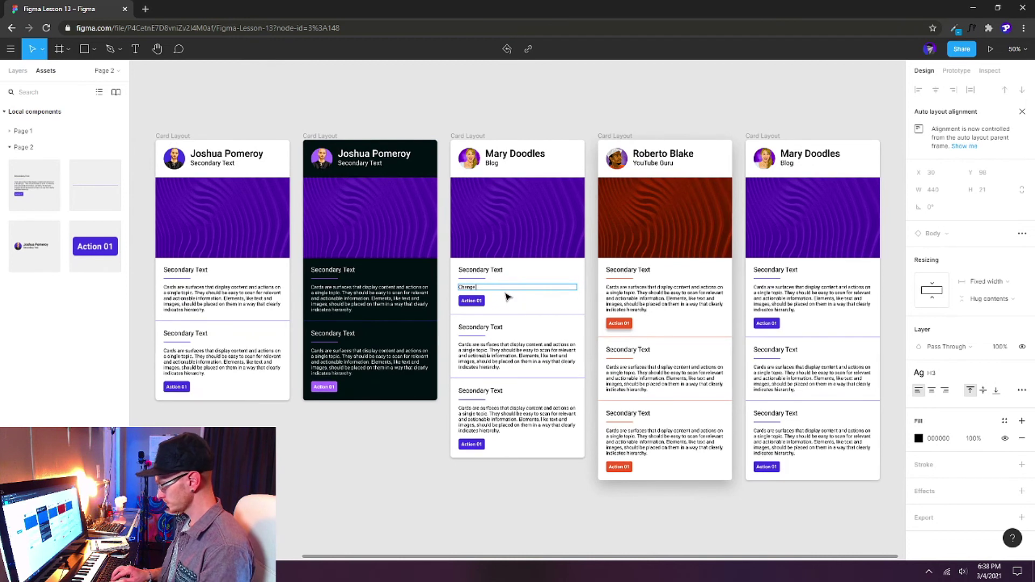